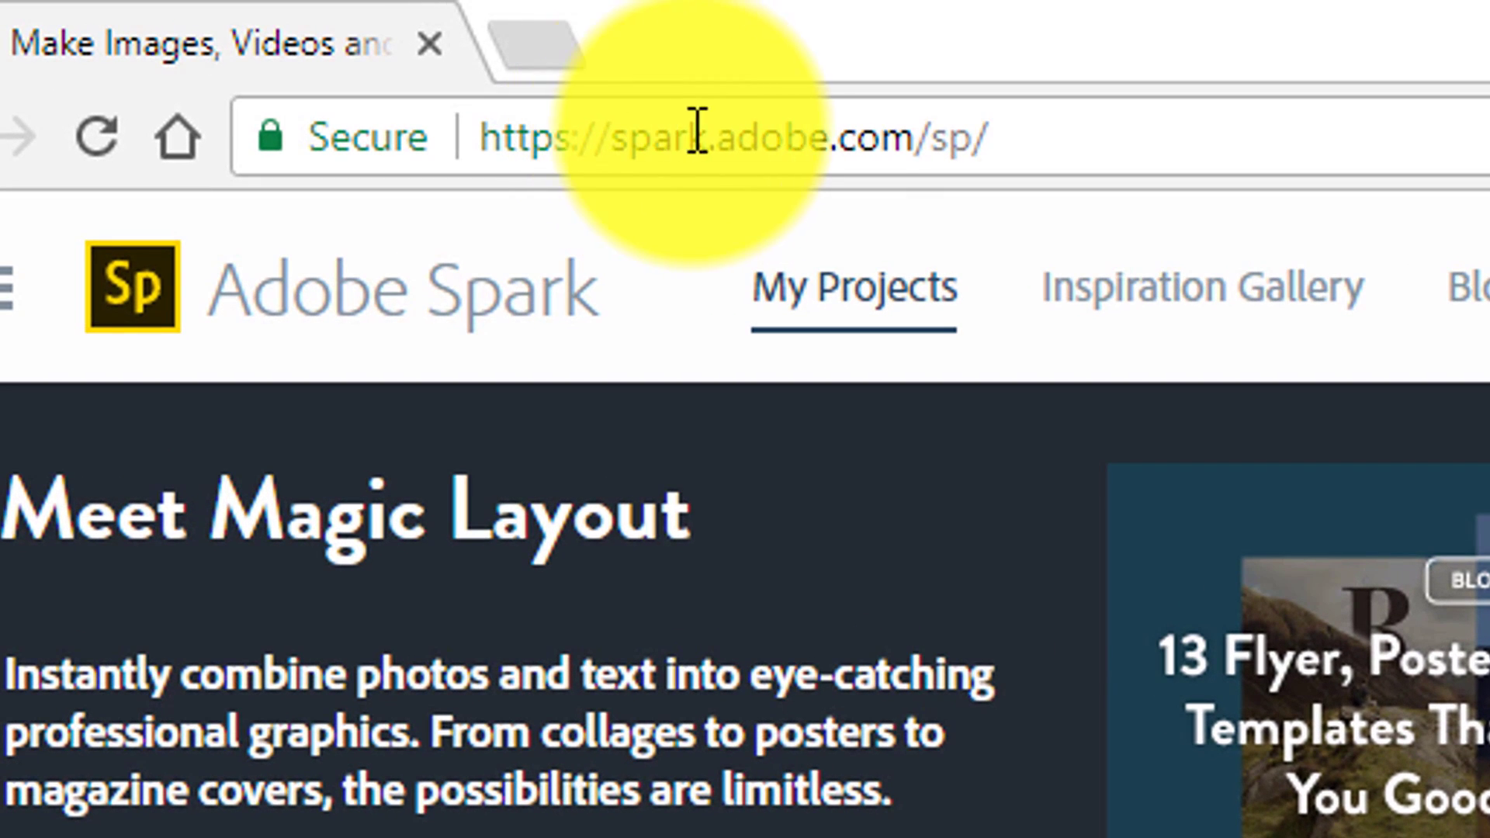
Step: Start a new Adobe Spark post from scratch after browsing the Featured templates
{"action": "left_click_drag", "start_coordinate": [698, 131], "coordinate": [942, 124]}
{"action": "left_click", "coordinate": [1035, 123]}
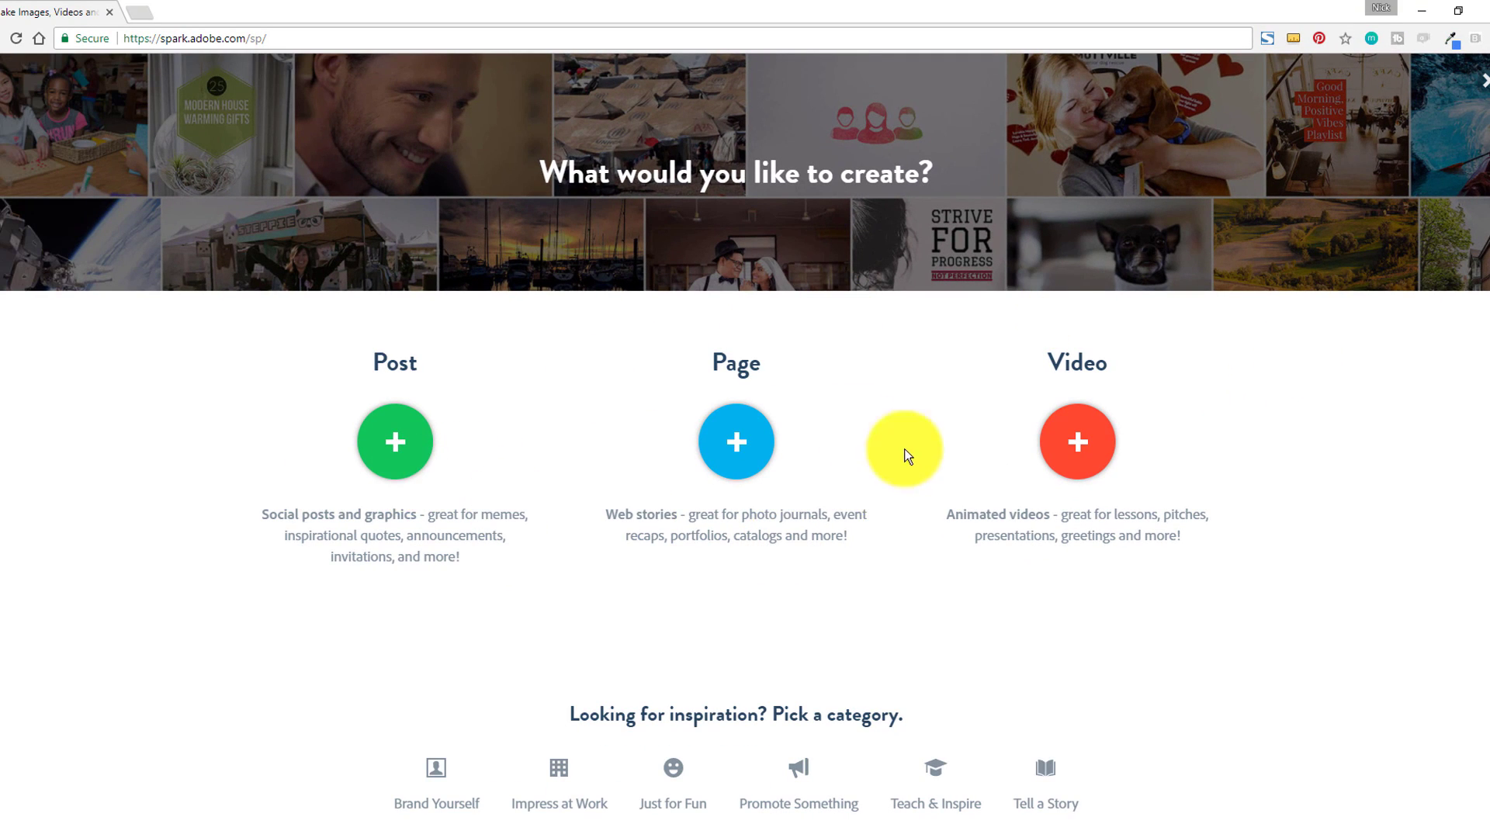
{"action": "left_click", "coordinate": [393, 444]}
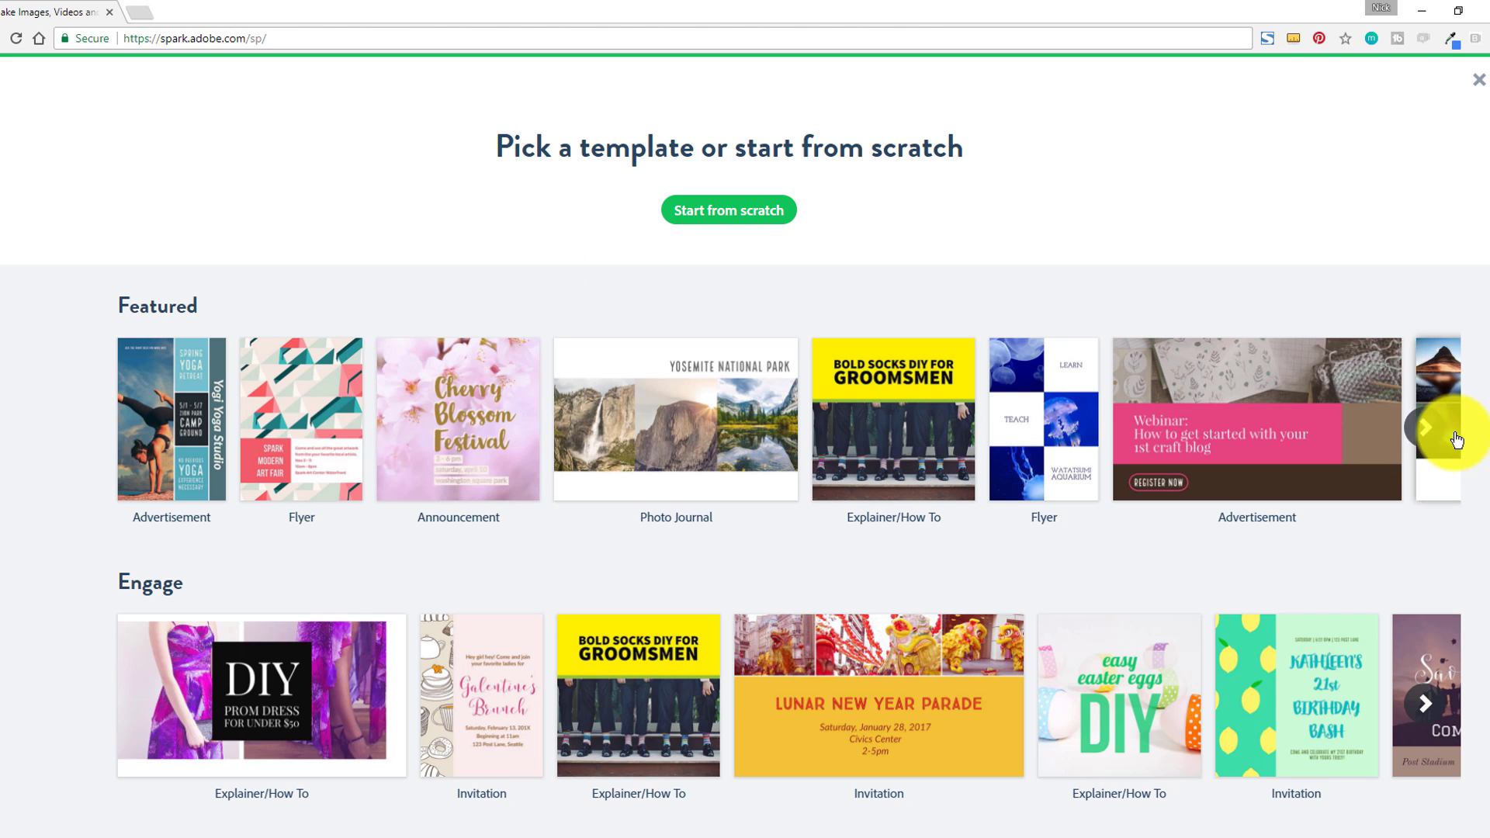
{"action": "left_click", "coordinate": [1427, 433]}
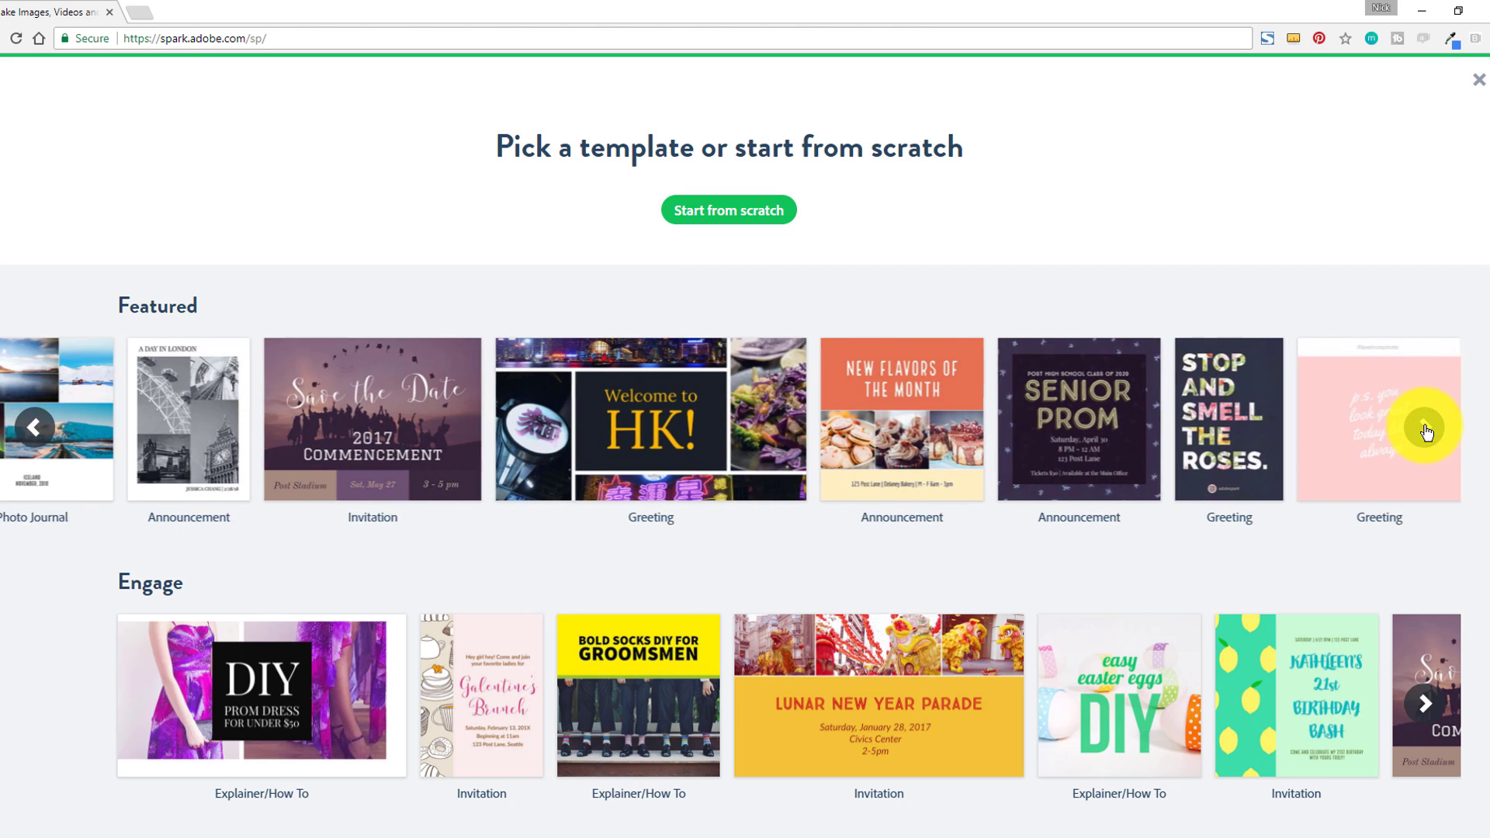
{"action": "left_click", "coordinate": [1427, 433]}
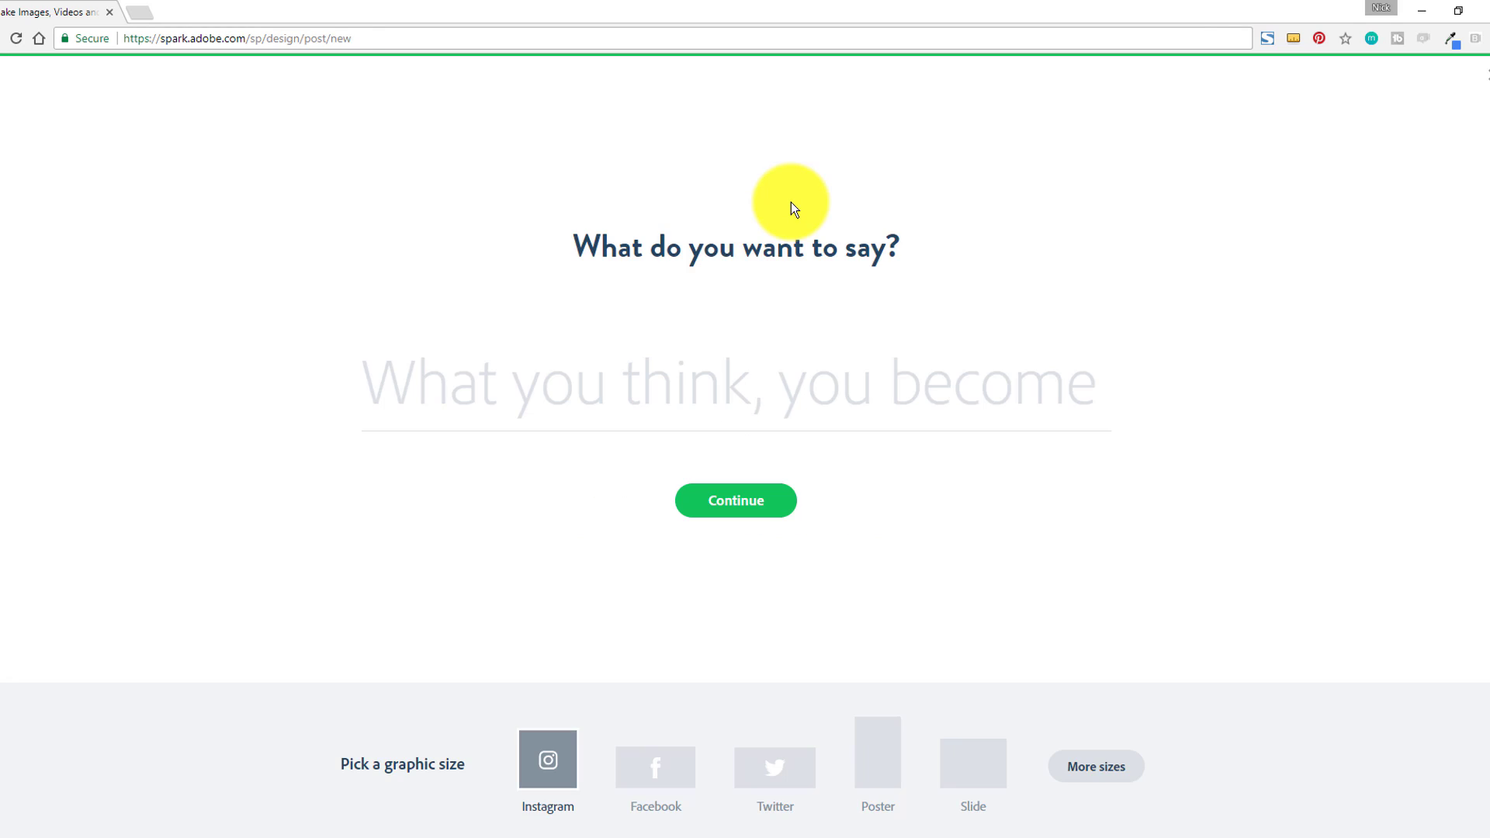
{"action": "left_click", "coordinate": [641, 393]}
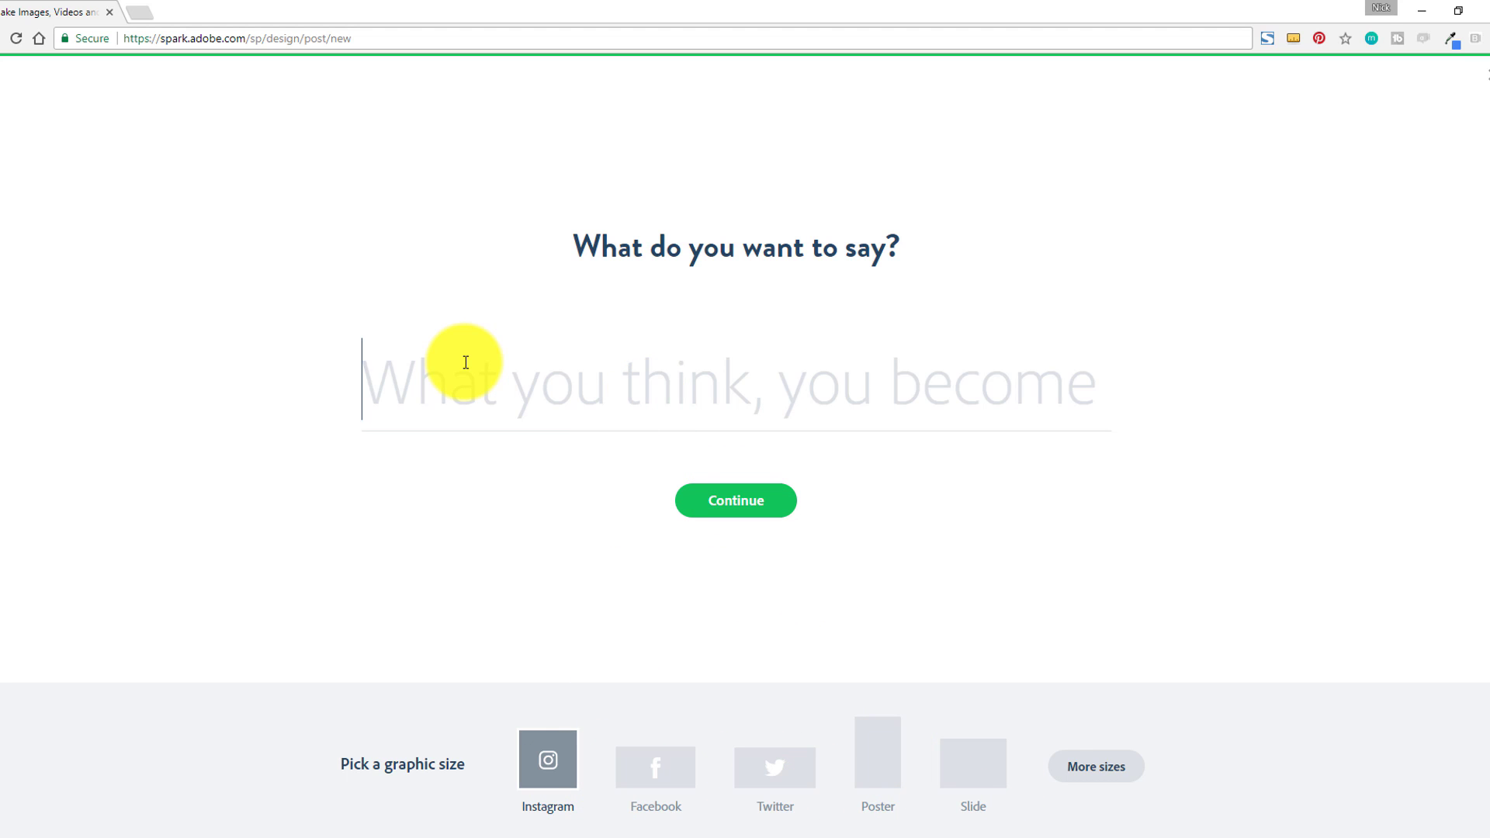
Step: Enter 'HOW TO MAKE A THUMBNAIL' as the post text and choose the YouTube thumbnail size
{"action": "type", "text": "HOW"}
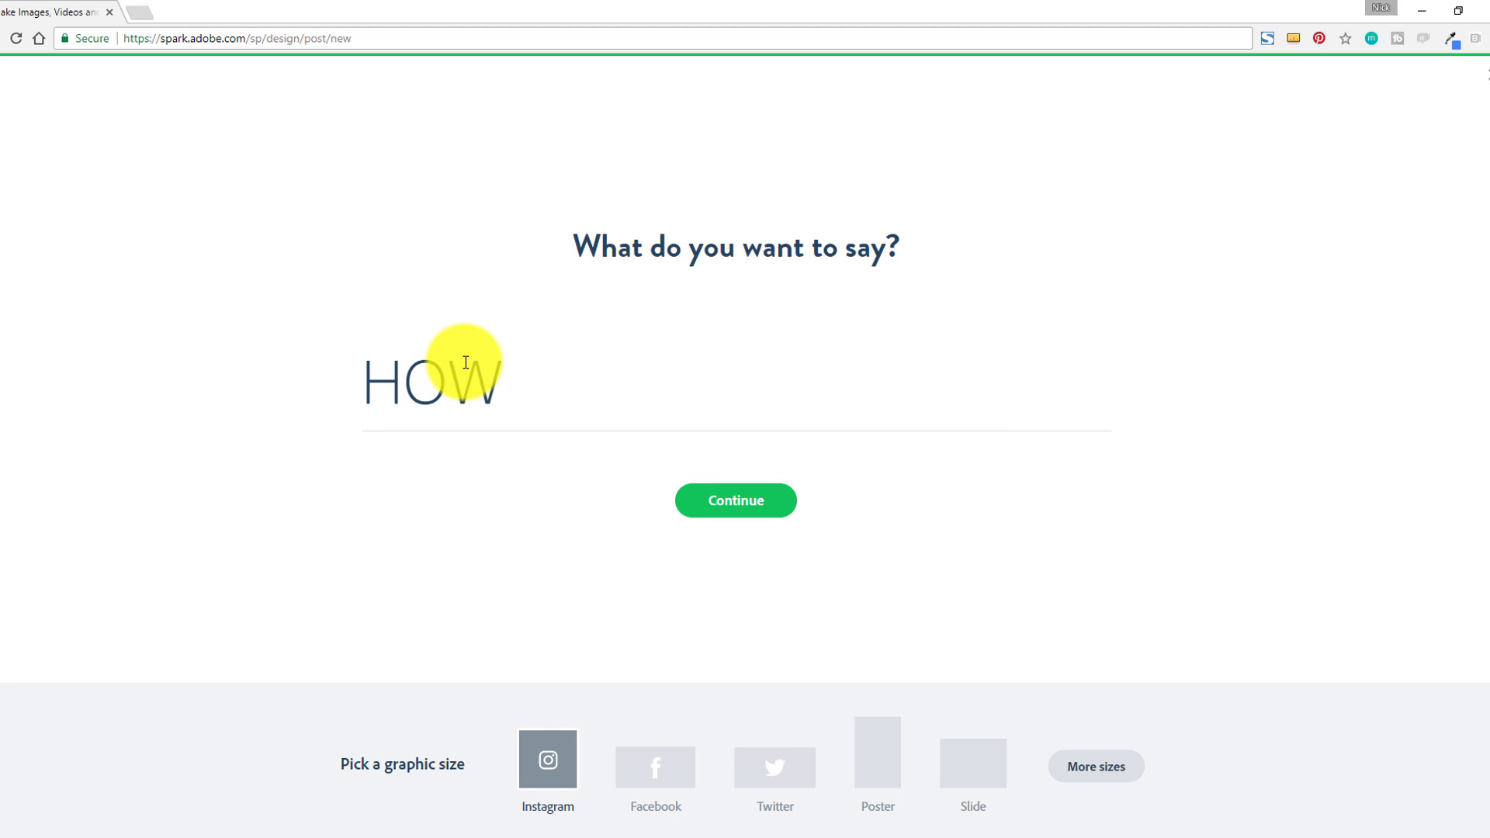
{"action": "type", "text": " TO MAKE A THUMB"}
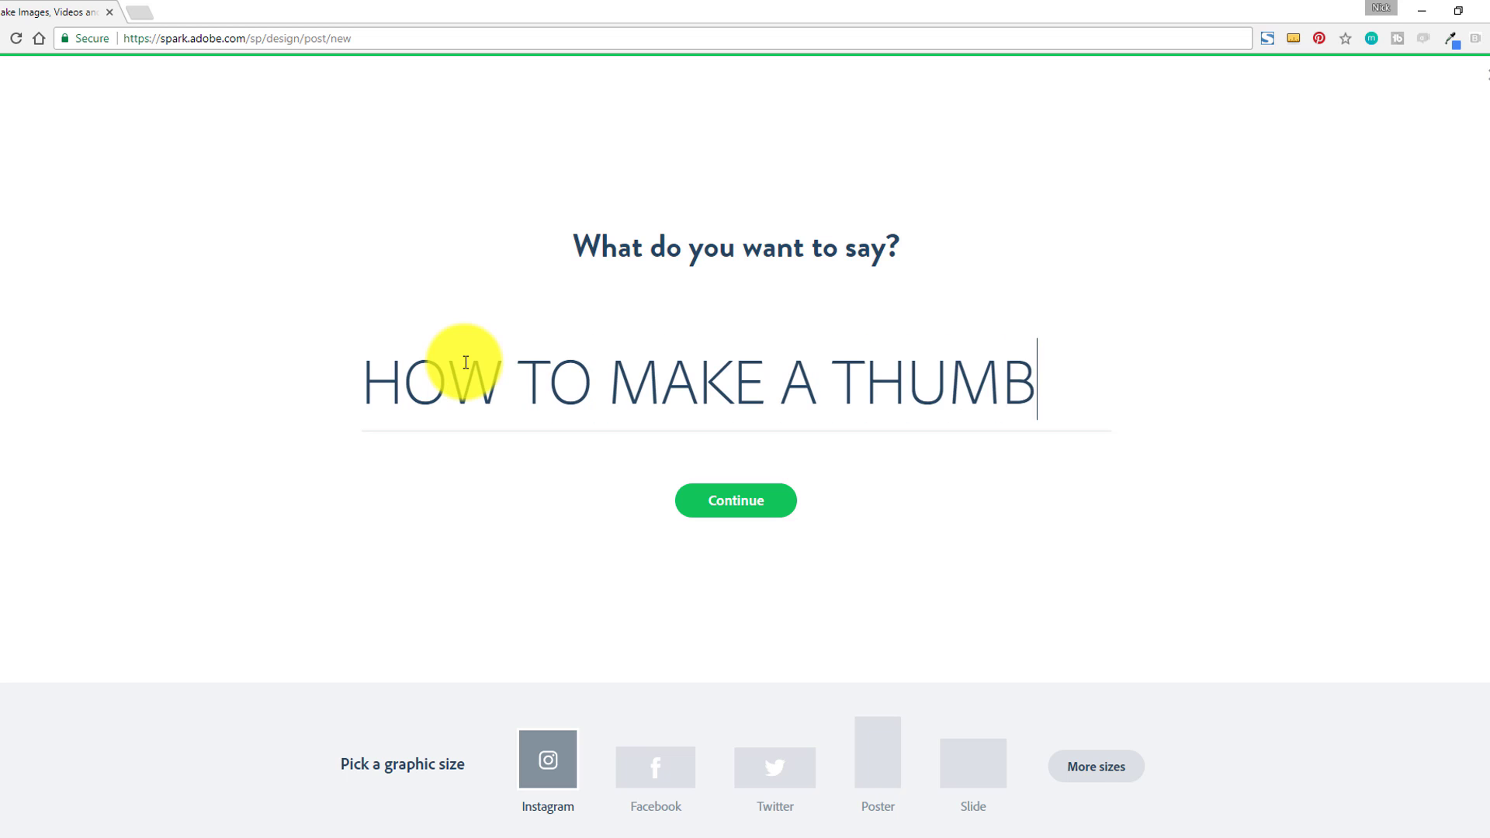
{"action": "type", "text": "NAIL"}
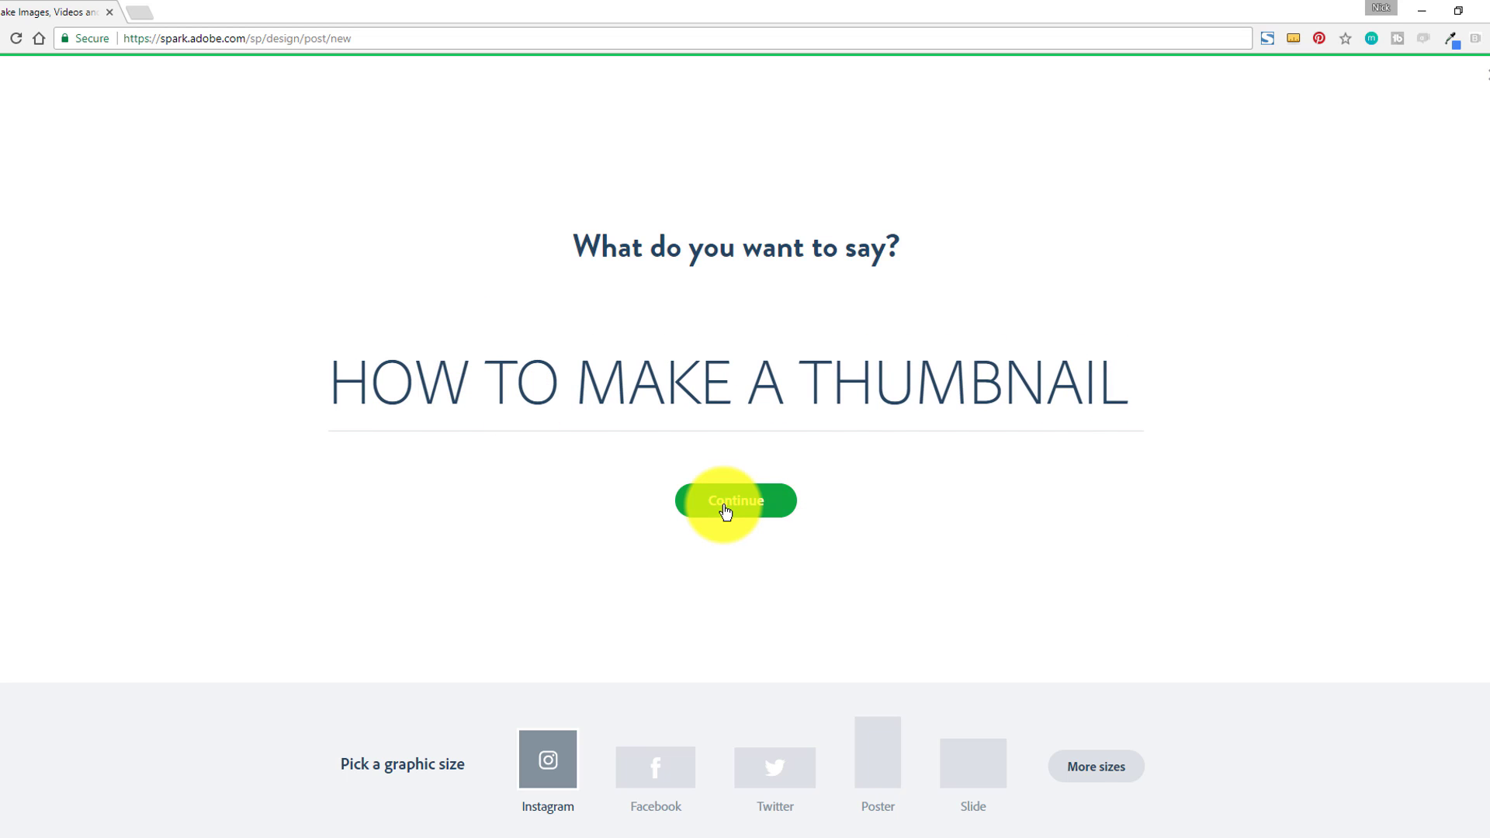
{"action": "left_click", "coordinate": [1083, 769]}
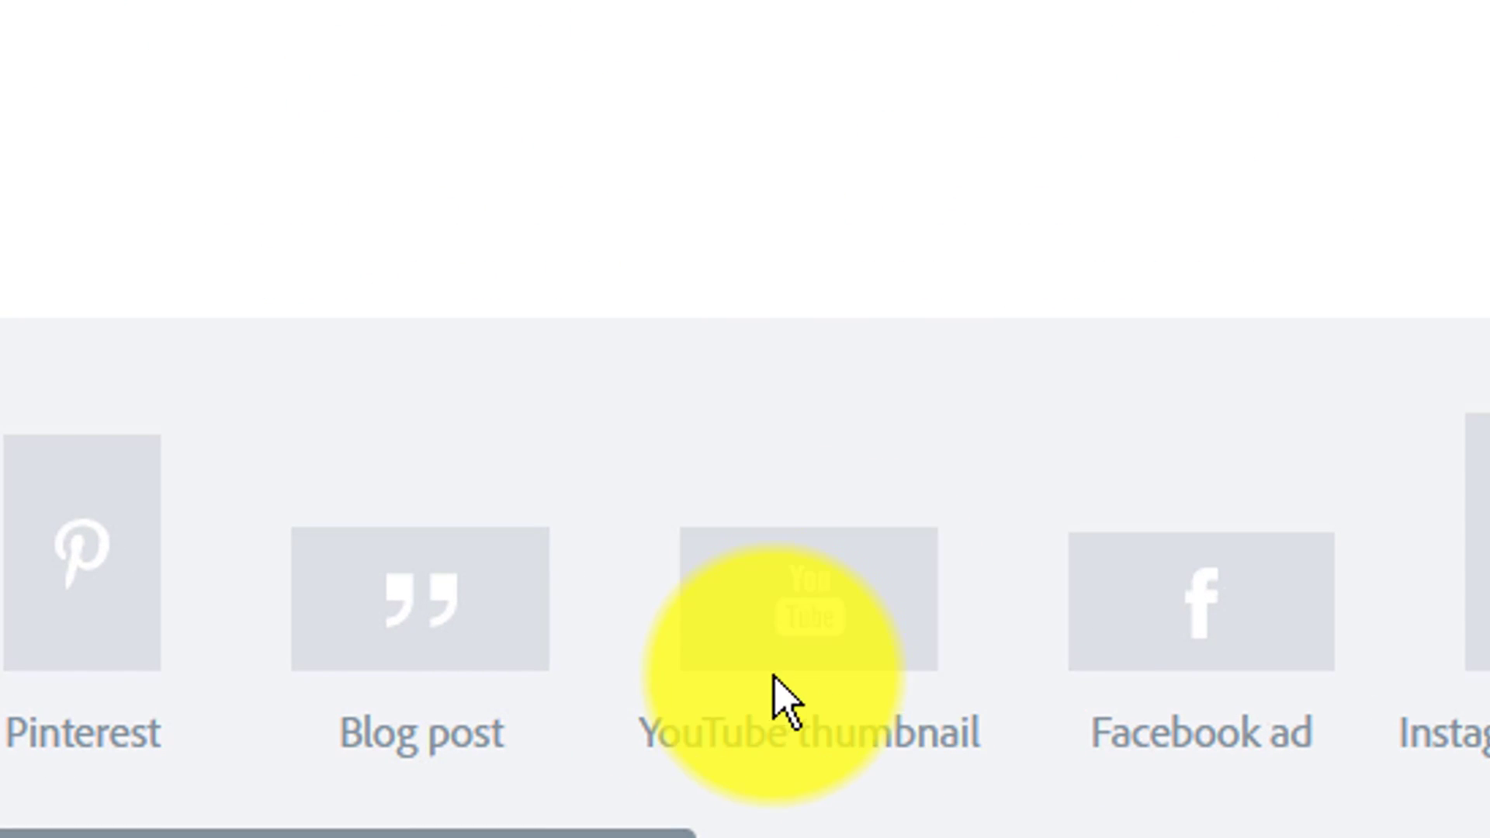
{"action": "left_click", "coordinate": [844, 714]}
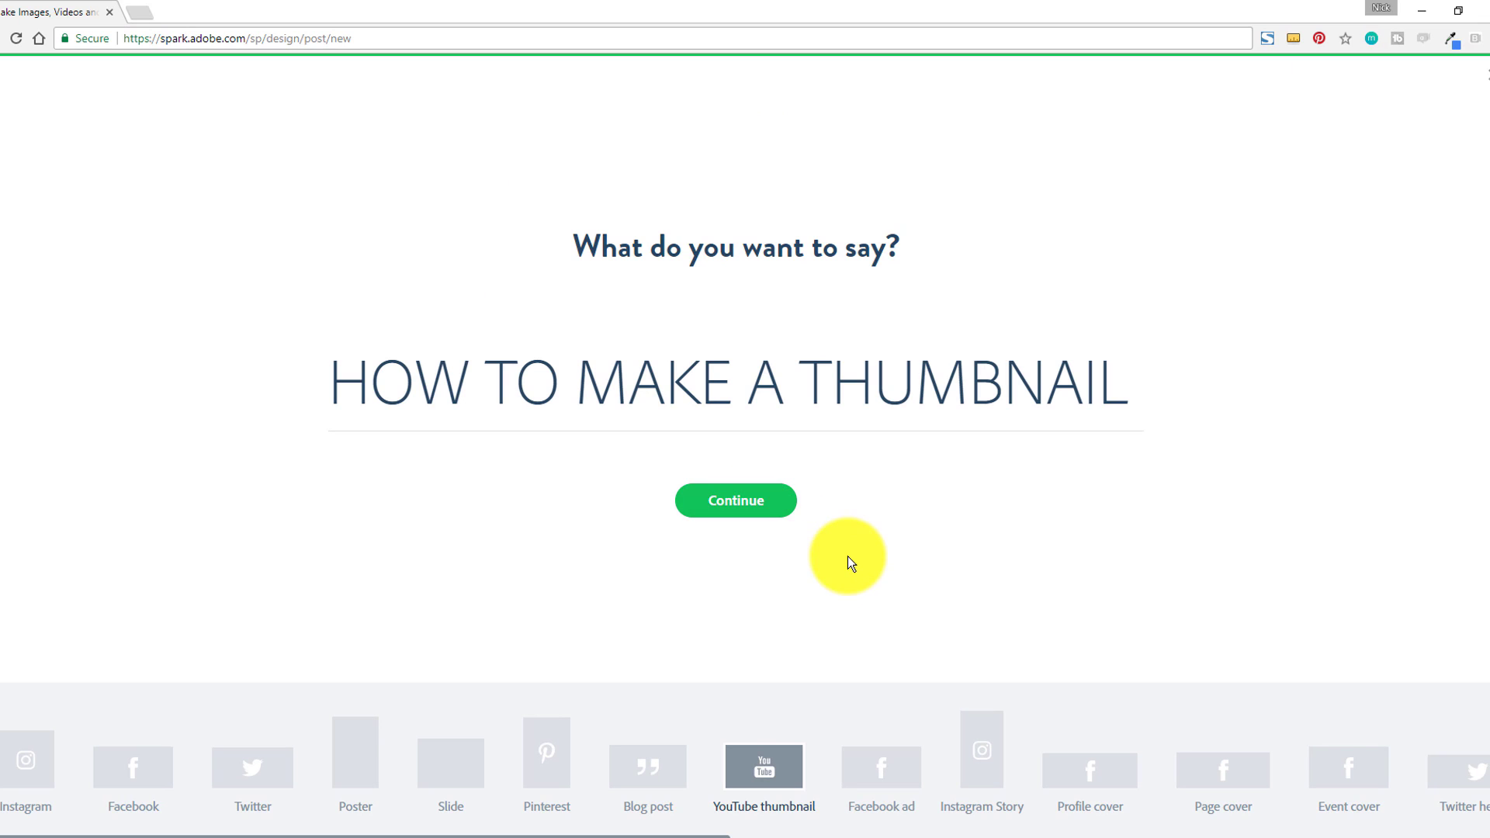
{"action": "key", "text": "Return"}
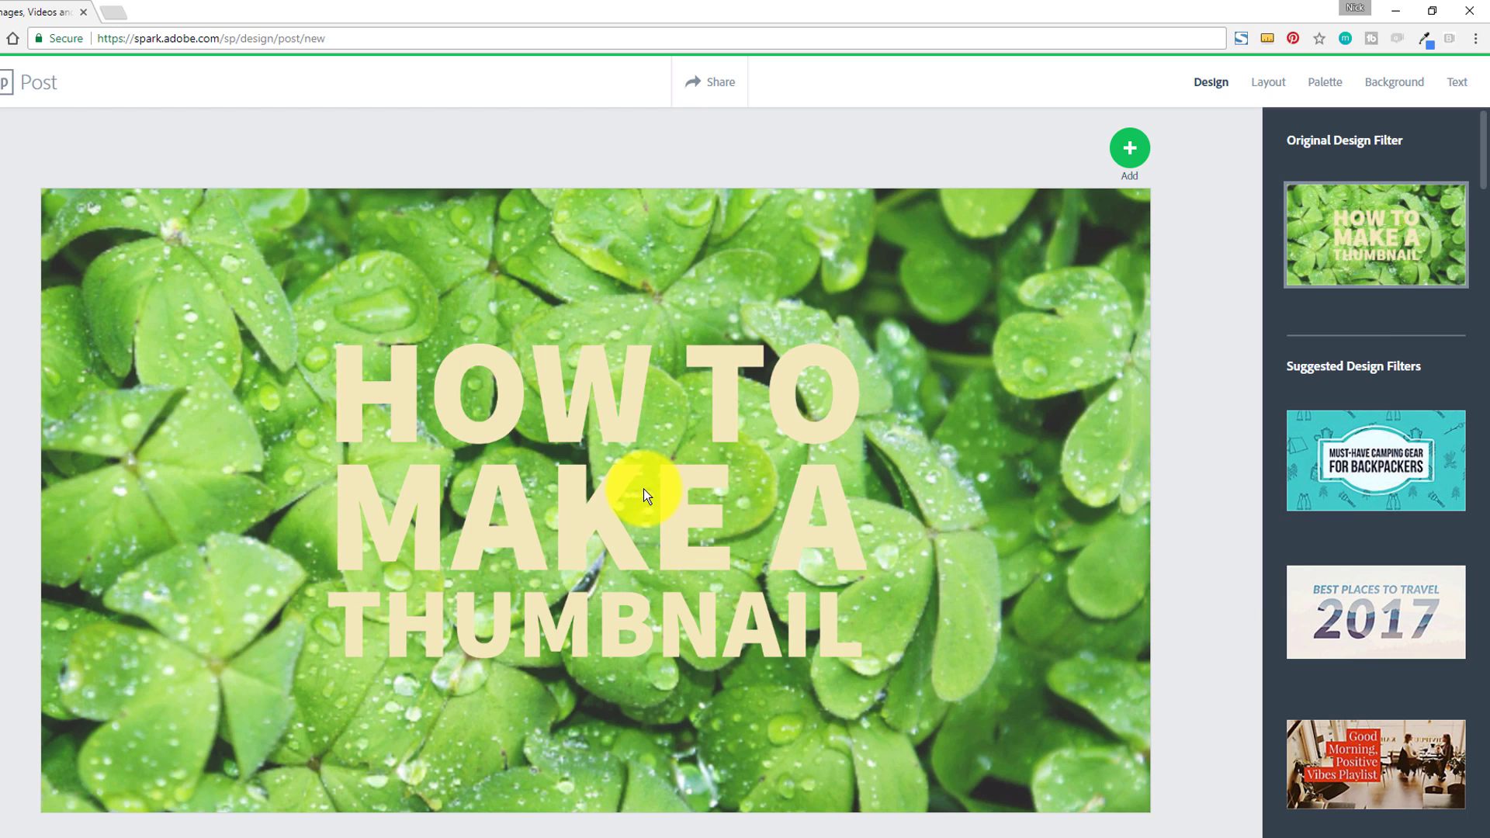
Step: Delete the clover background photo from the post
{"action": "left_click", "coordinate": [644, 493]}
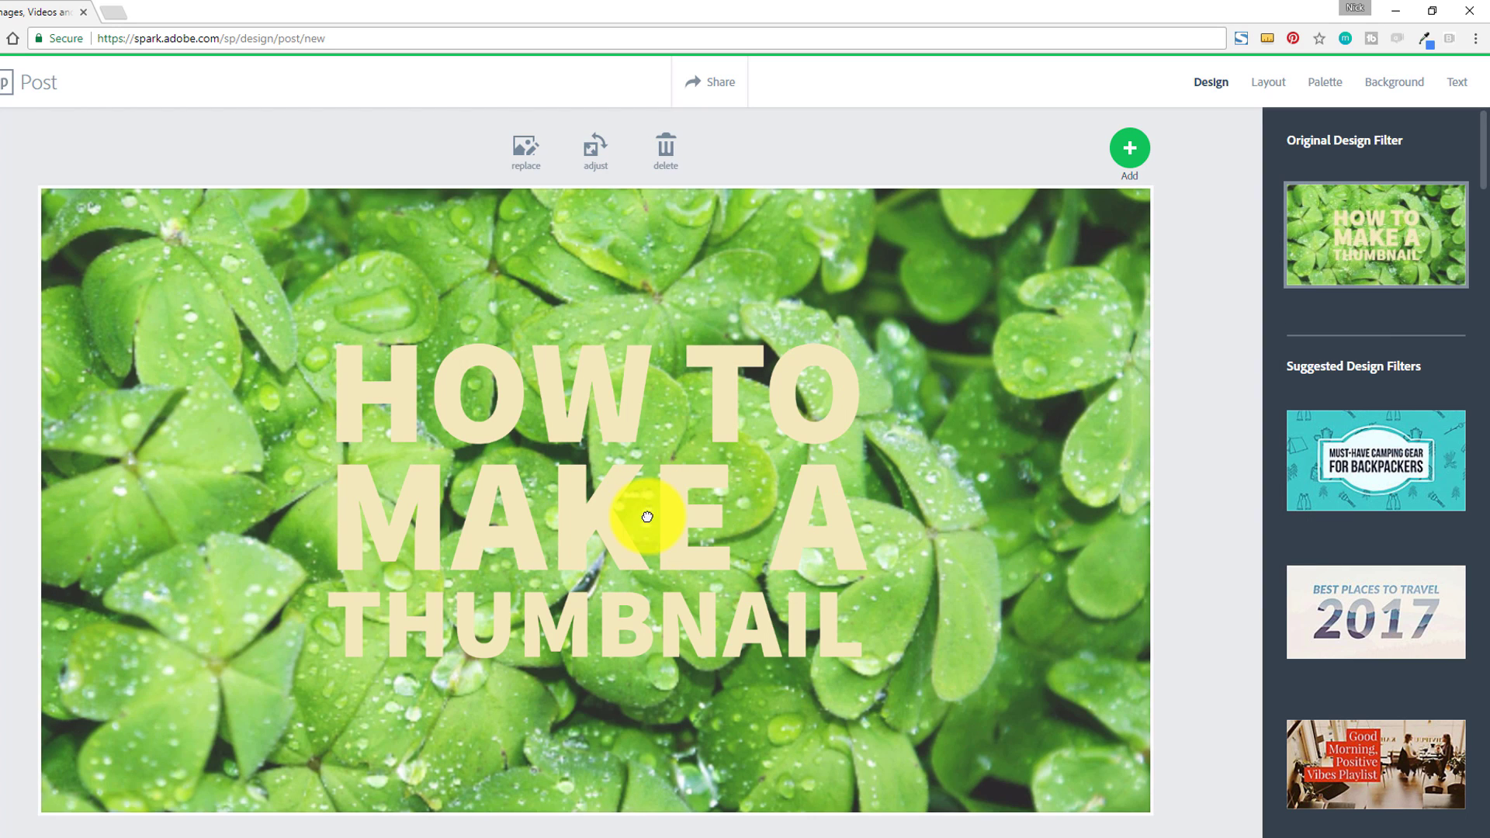
{"action": "double_click", "coordinate": [712, 499]}
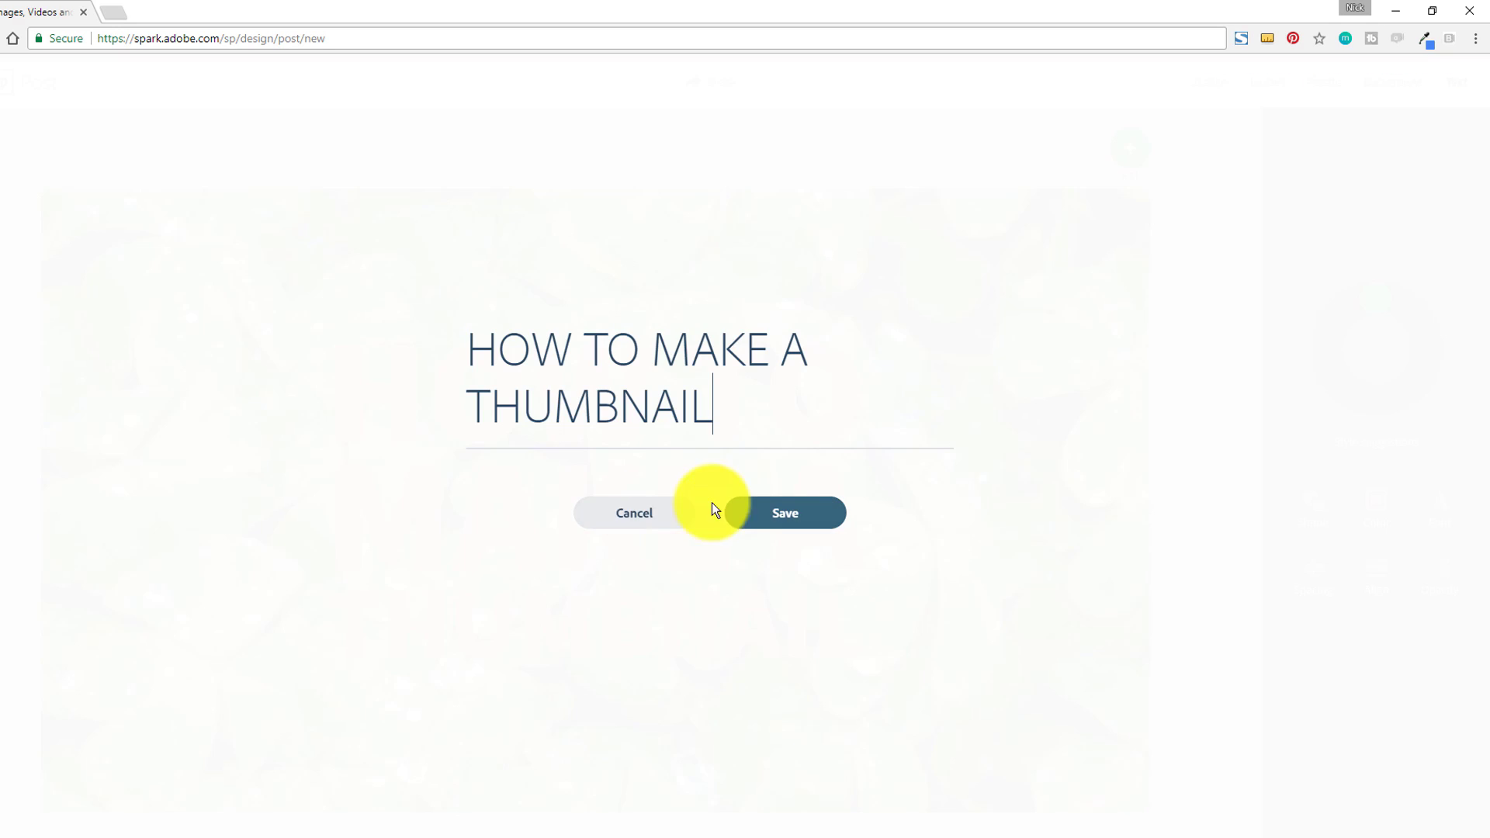
{"action": "left_click", "coordinate": [636, 514]}
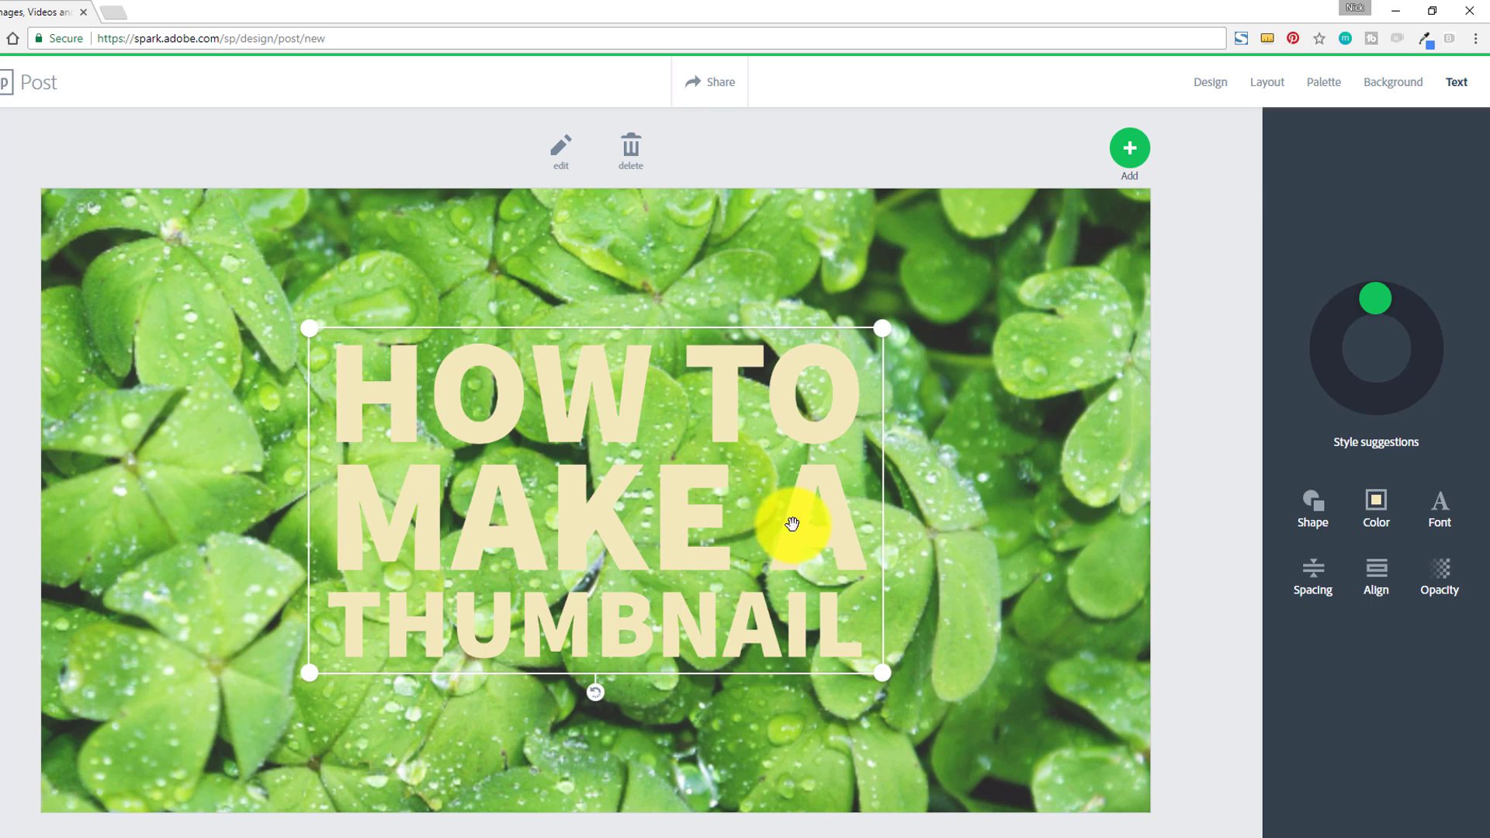
{"action": "left_click", "coordinate": [1031, 471]}
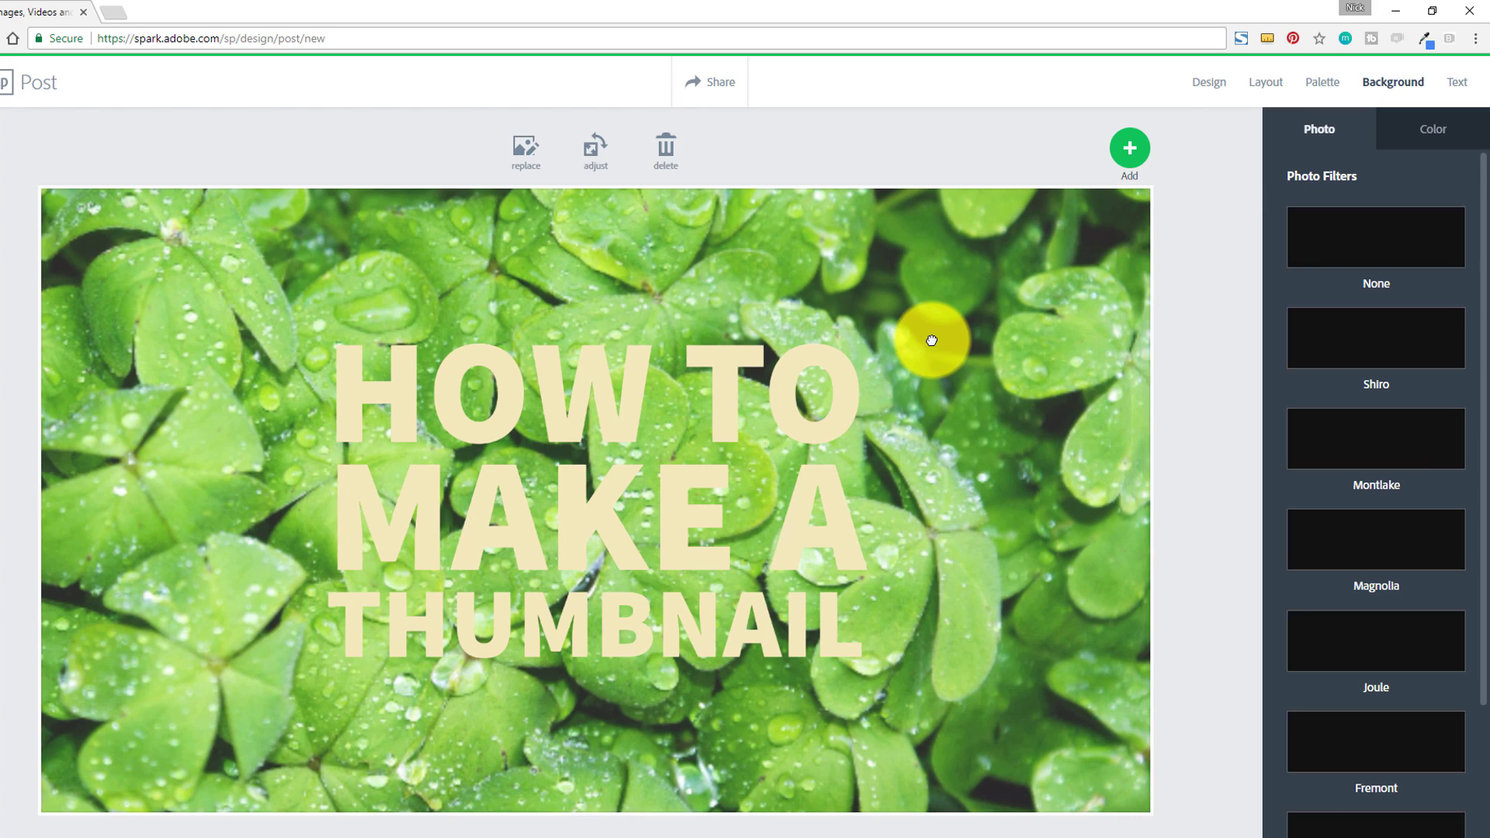
{"action": "left_click", "coordinate": [678, 168]}
{"action": "left_click", "coordinate": [845, 498]}
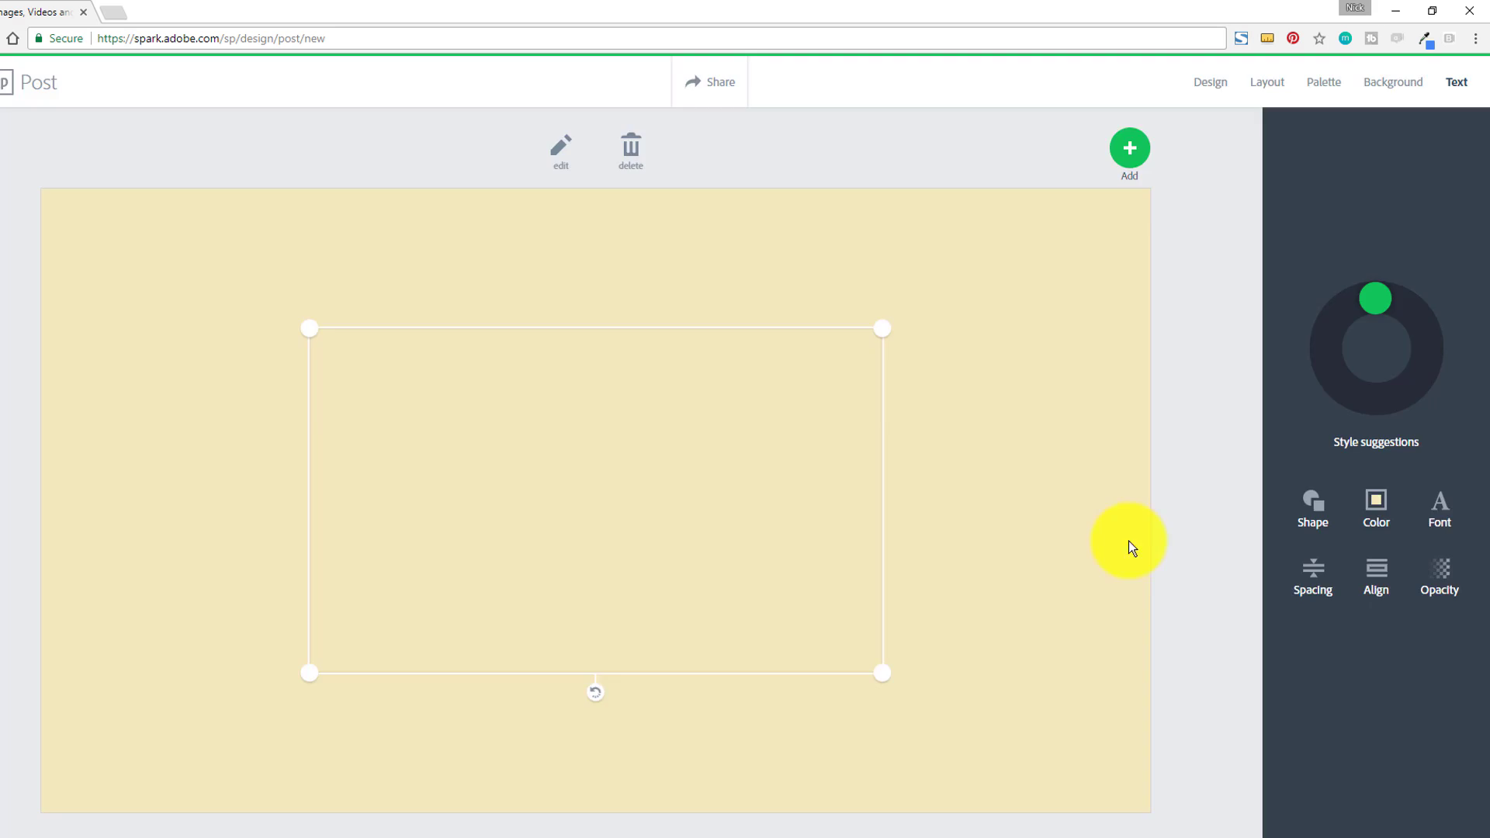
Step: Make the title text white and bring up the background's Add photo options
{"action": "left_click", "coordinate": [1377, 506]}
{"action": "left_click", "coordinate": [1311, 483]}
{"action": "left_click", "coordinate": [1009, 449]}
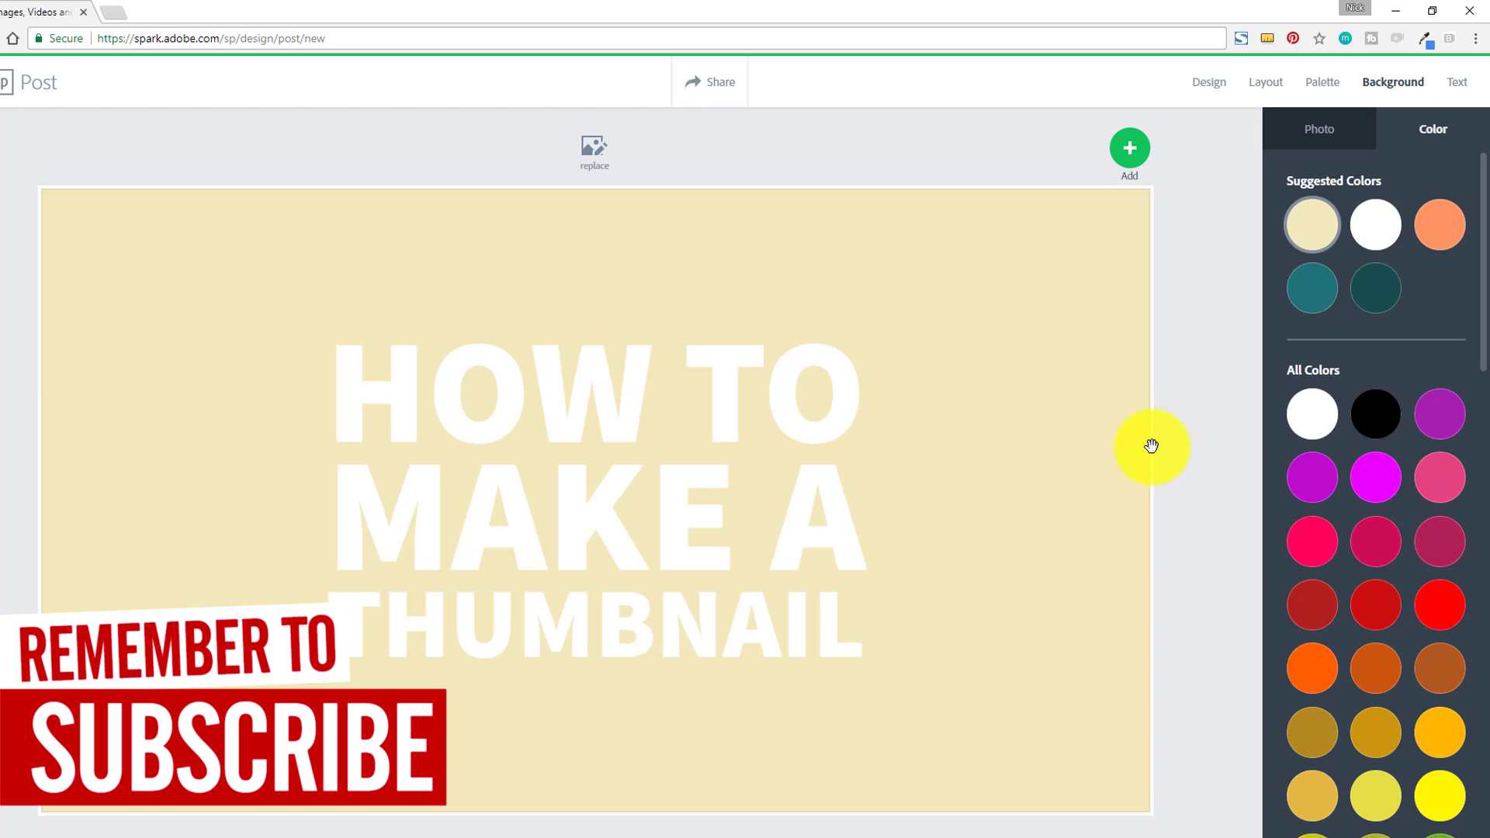
{"action": "left_click", "coordinate": [1317, 129]}
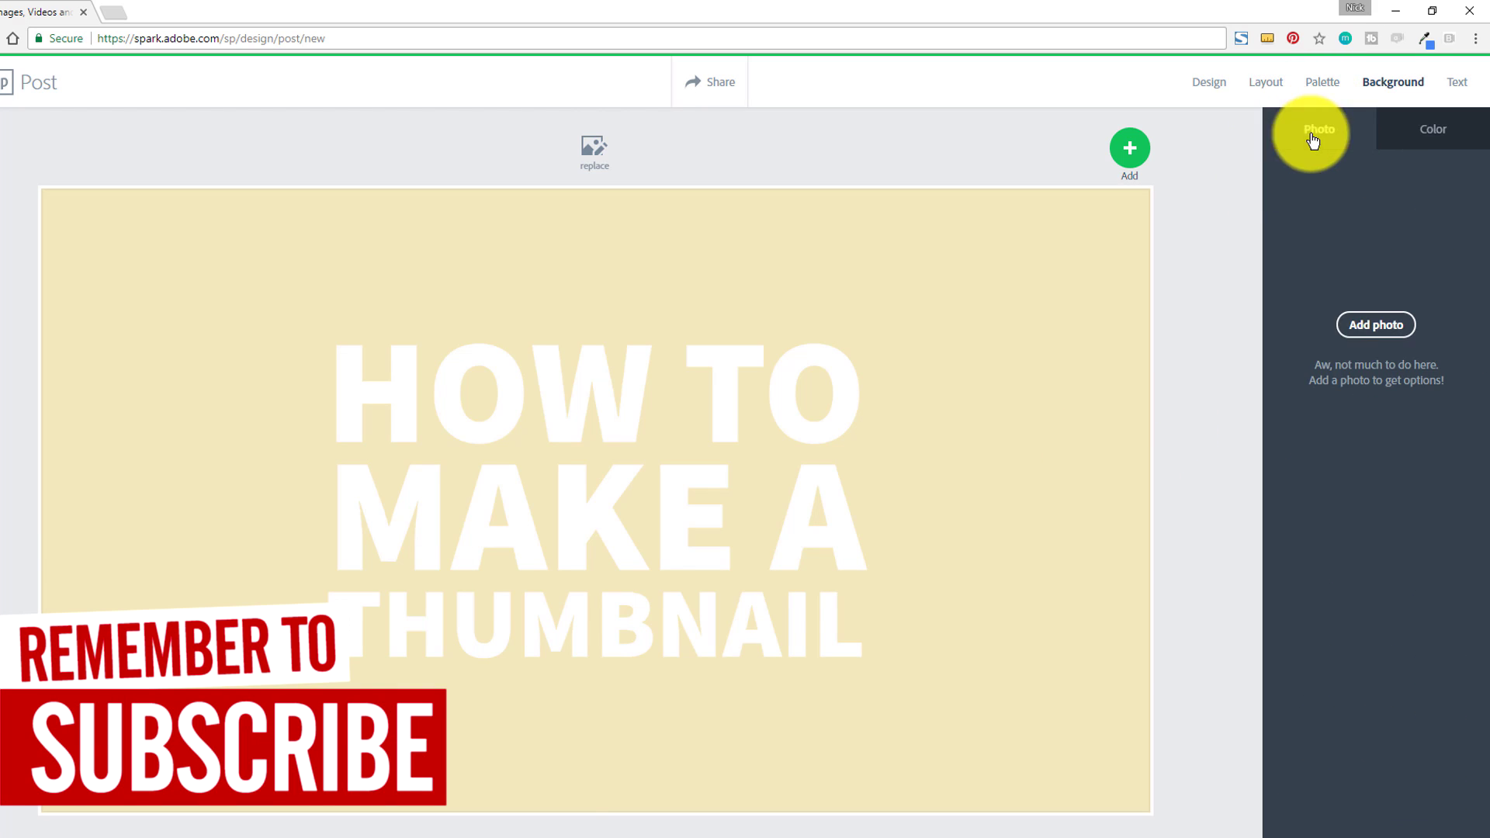
{"action": "left_click", "coordinate": [1378, 328]}
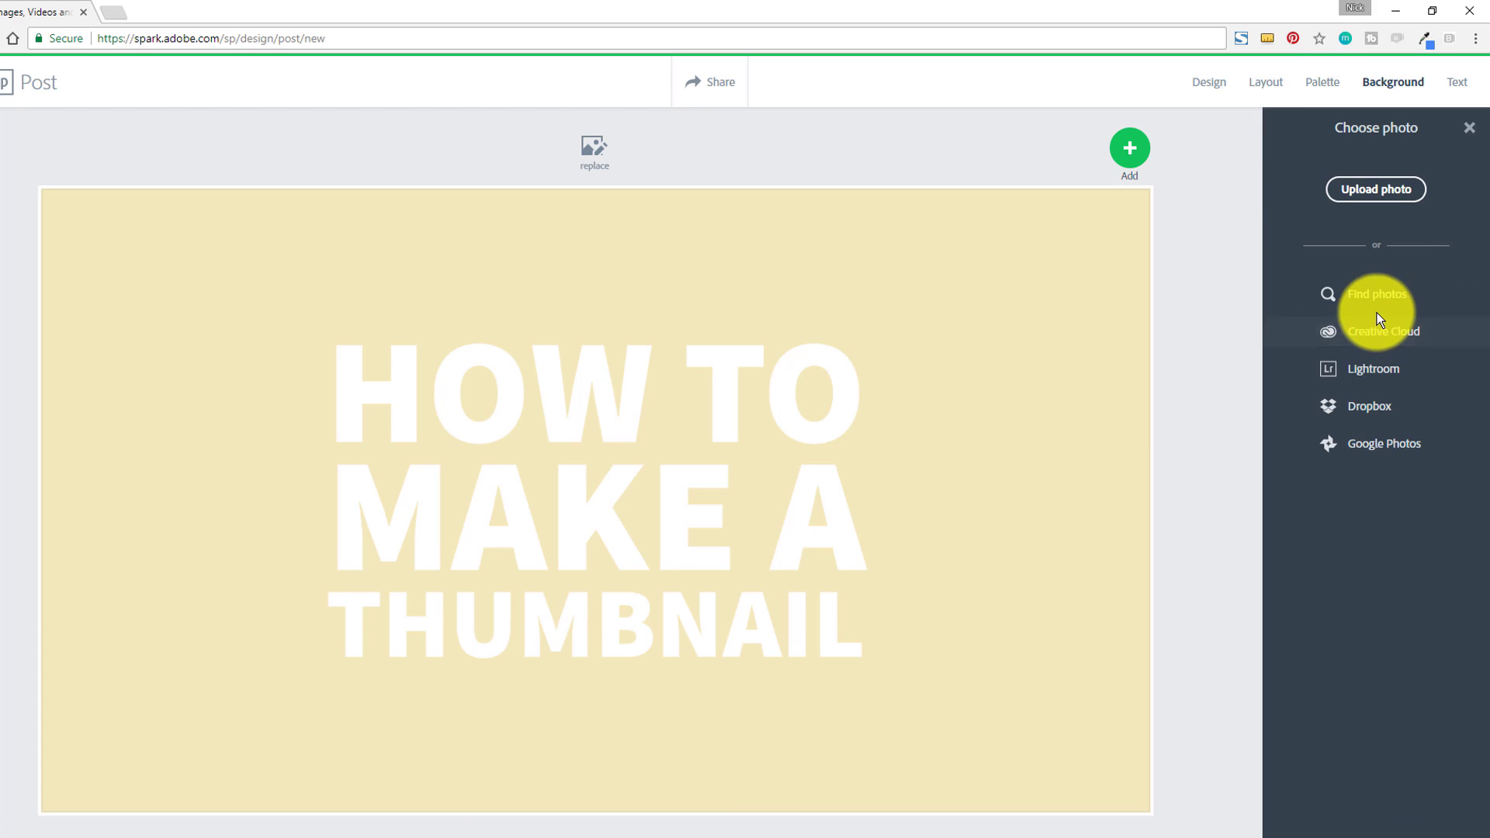
Step: Upload the man-in-bed photo as the background and drag the title to the left
{"action": "left_click", "coordinate": [1368, 197]}
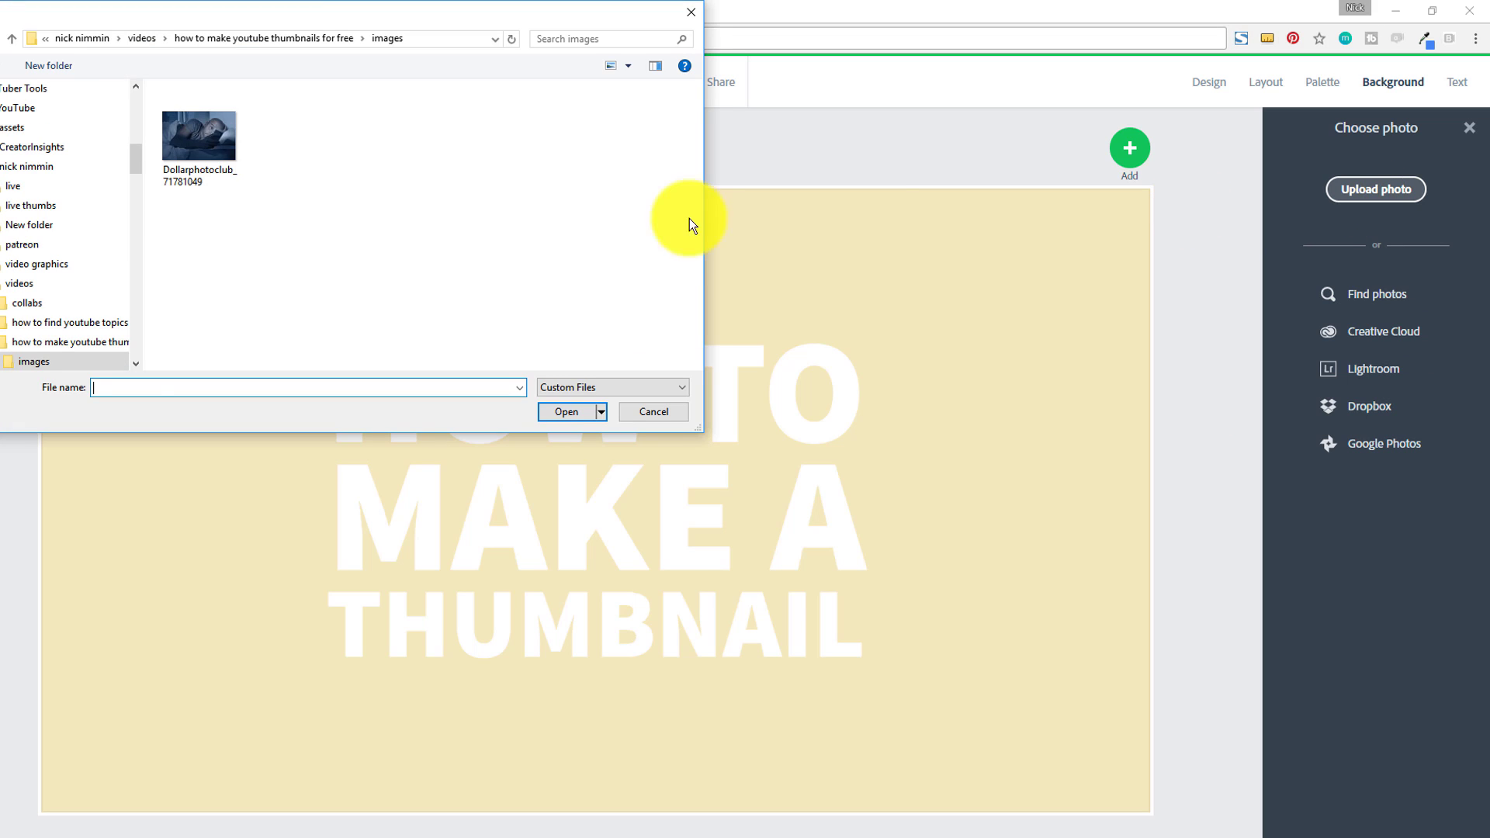
{"action": "left_click", "coordinate": [558, 412]}
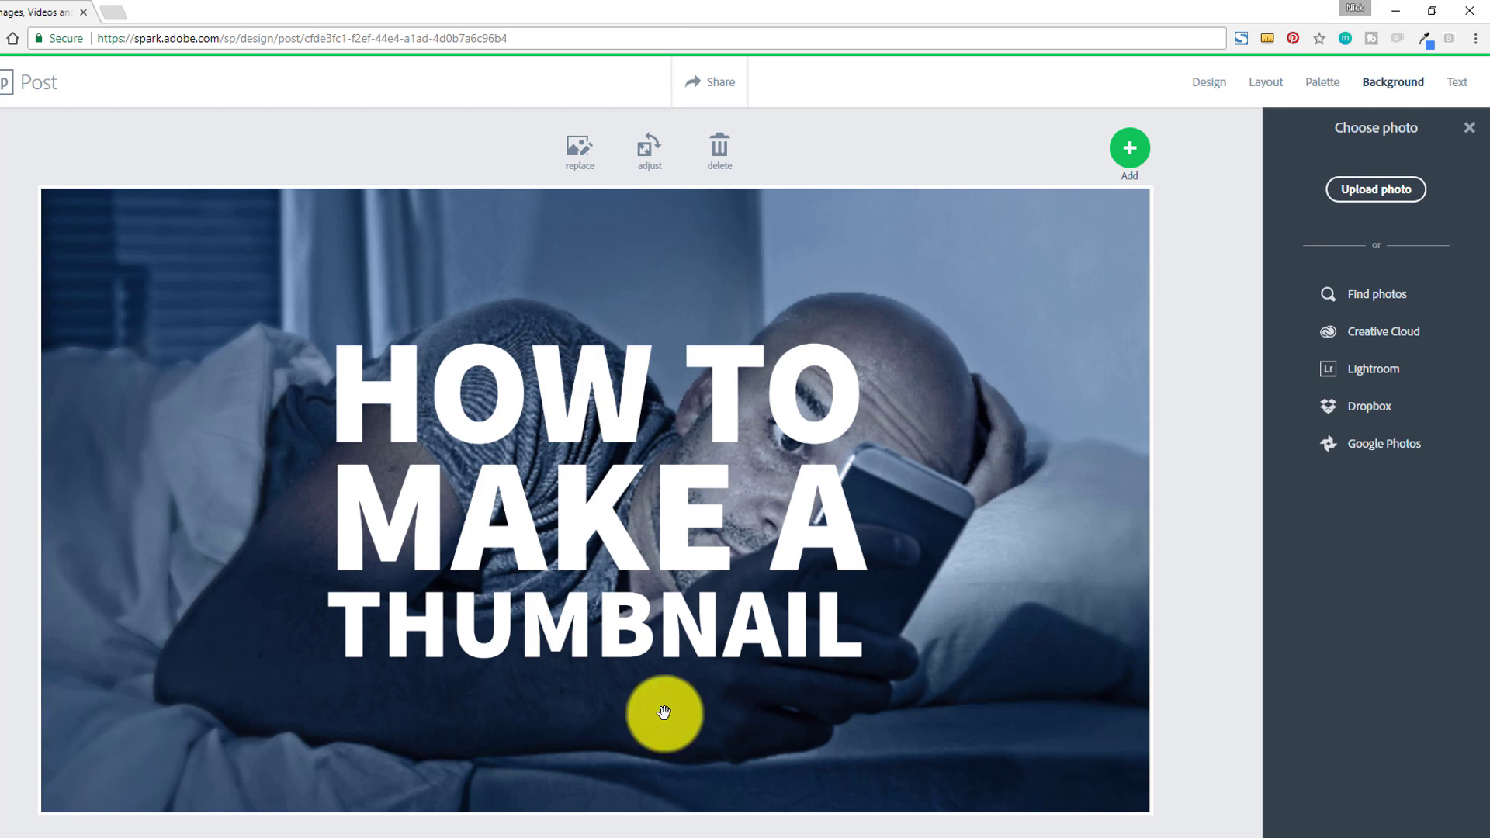
{"action": "left_click", "coordinate": [616, 553]}
{"action": "left_click_drag", "start_coordinate": [675, 566], "coordinate": [389, 502]}
Step: Shrink the title text box and move it into the photo's upper-left corner
{"action": "left_click", "coordinate": [581, 533]}
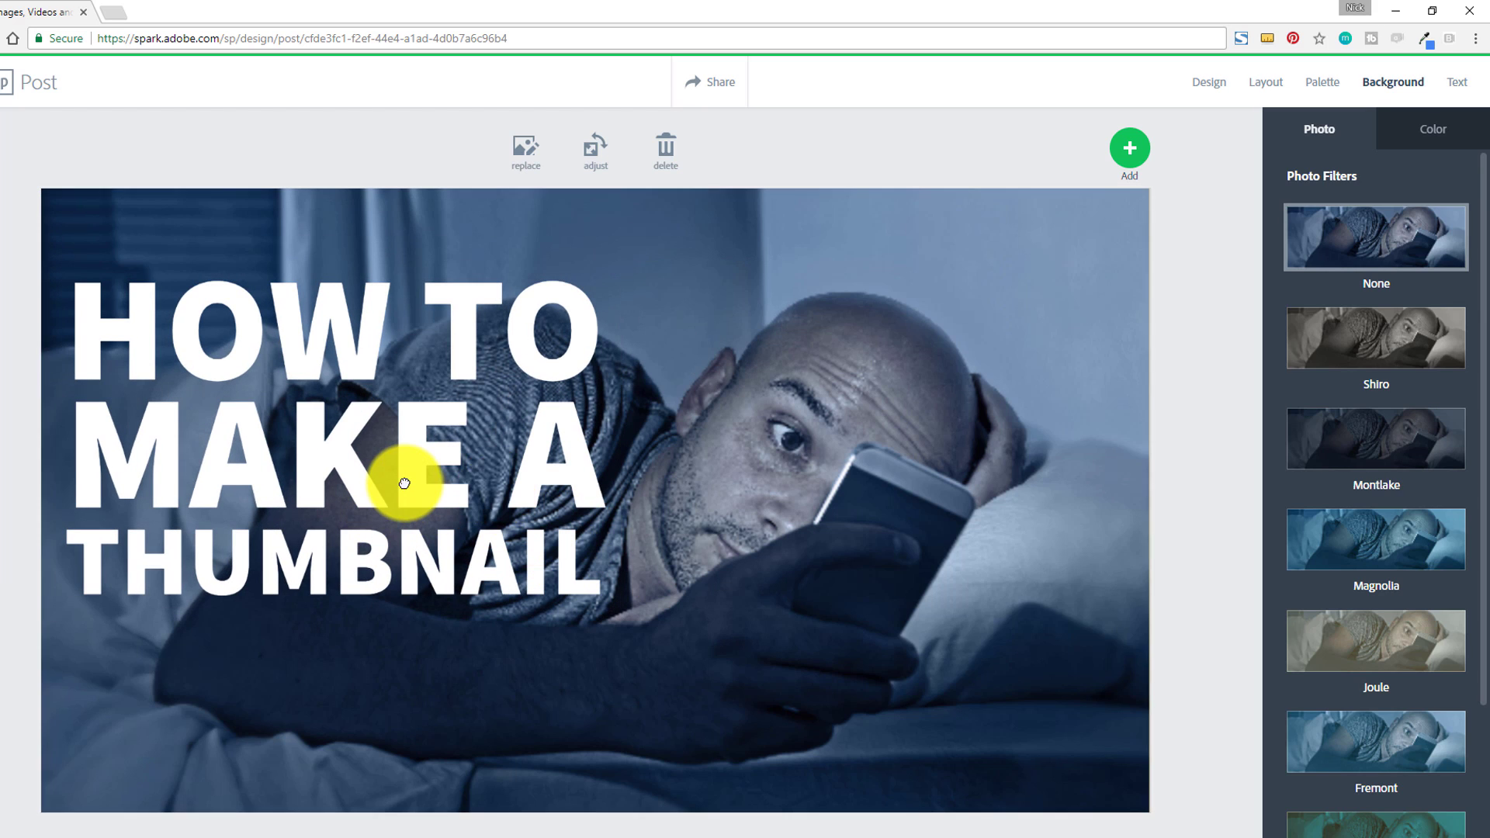
{"action": "left_click", "coordinate": [422, 467]}
{"action": "left_click_drag", "start_coordinate": [625, 625], "coordinate": [492, 656]}
{"action": "left_click_drag", "start_coordinate": [327, 508], "coordinate": [333, 385]}
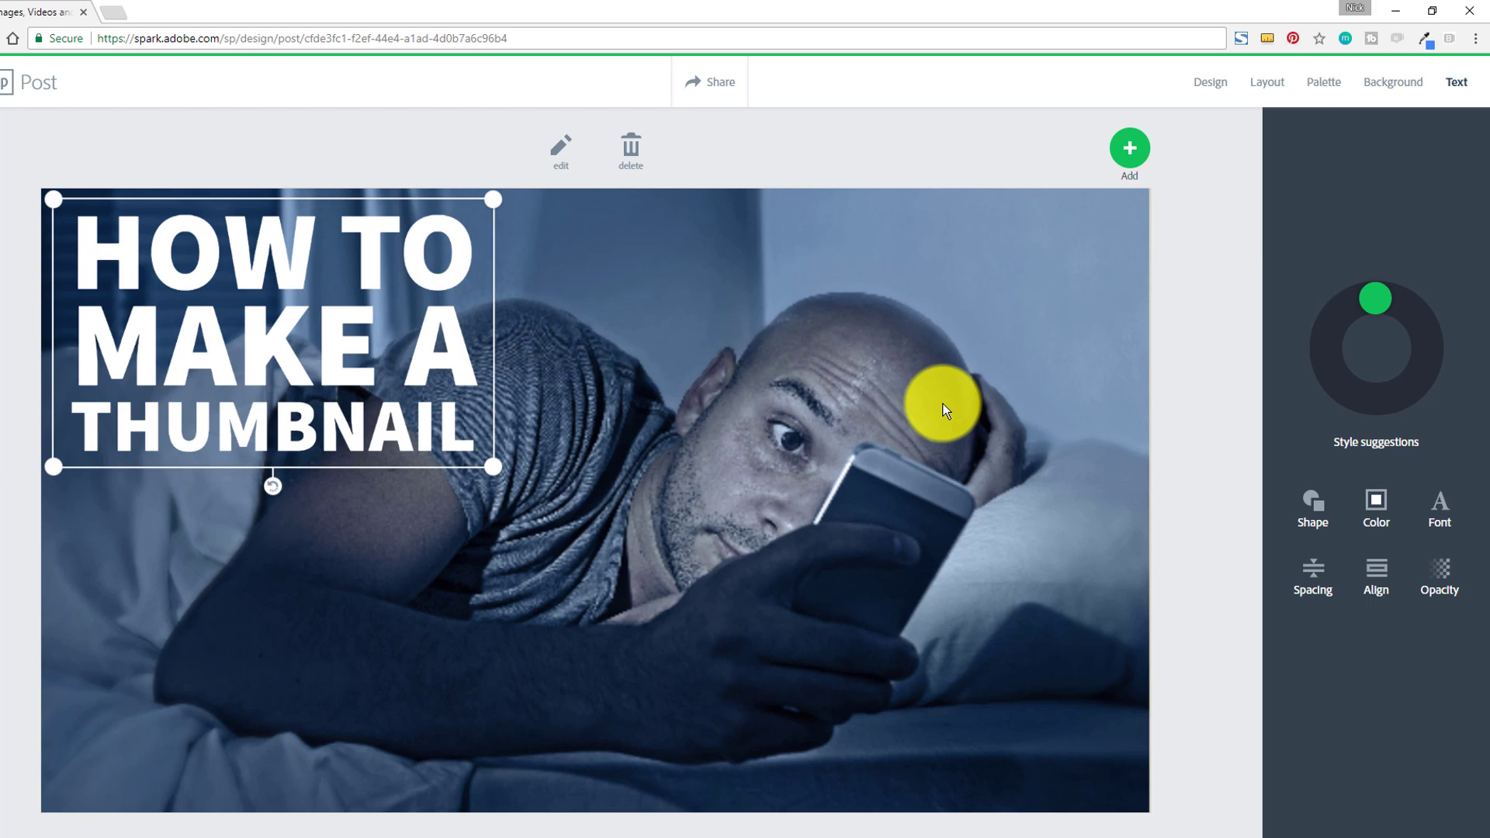
Step: Set the title to full-width justified alignment, keeping the original font
{"action": "left_click", "coordinate": [1439, 506]}
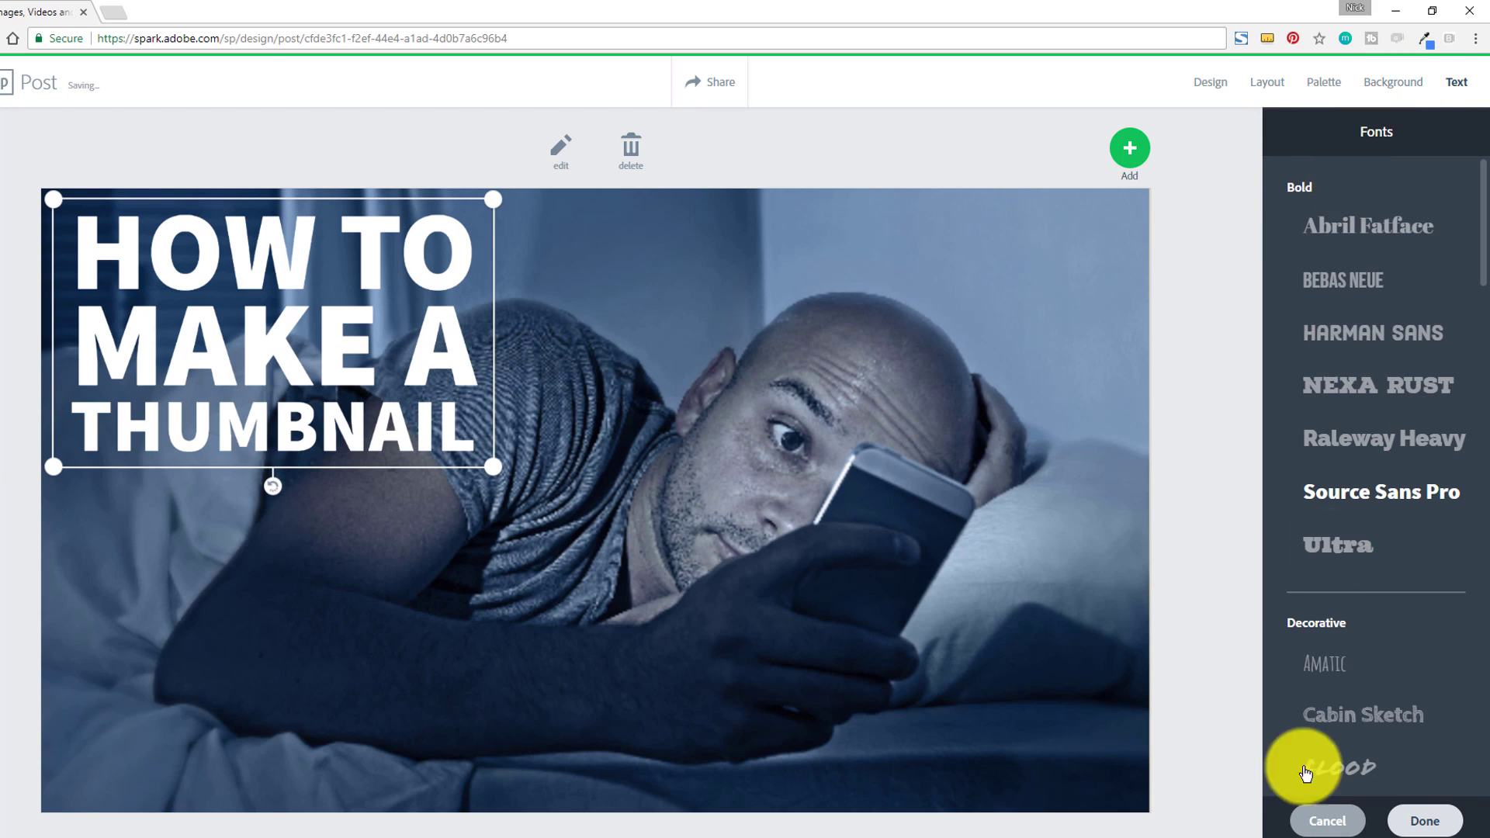
{"action": "left_click", "coordinate": [1322, 822]}
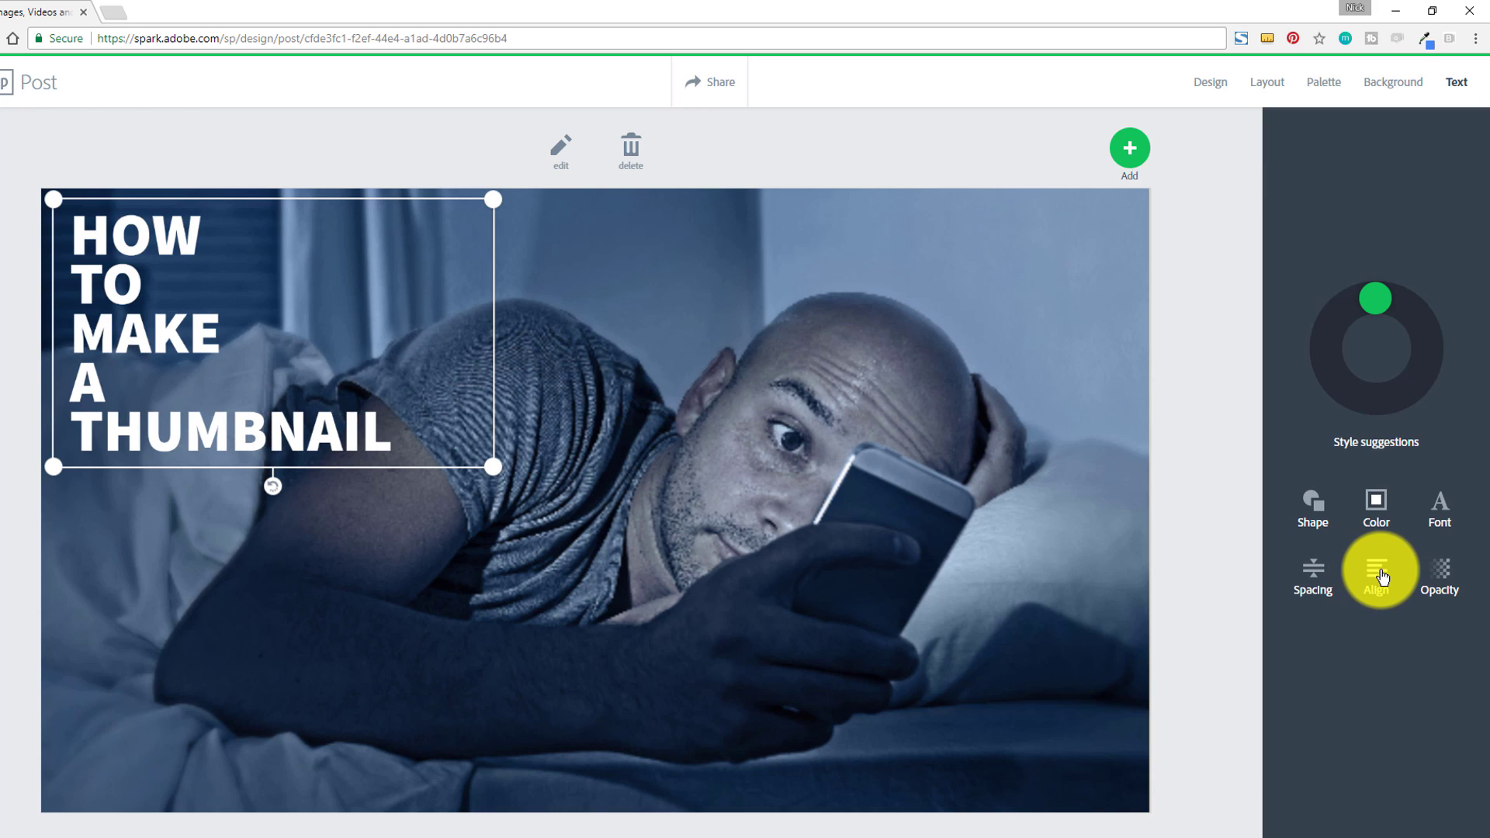
{"action": "left_click", "coordinate": [1381, 576]}
{"action": "left_click", "coordinate": [1384, 579]}
{"action": "left_click", "coordinate": [1387, 582]}
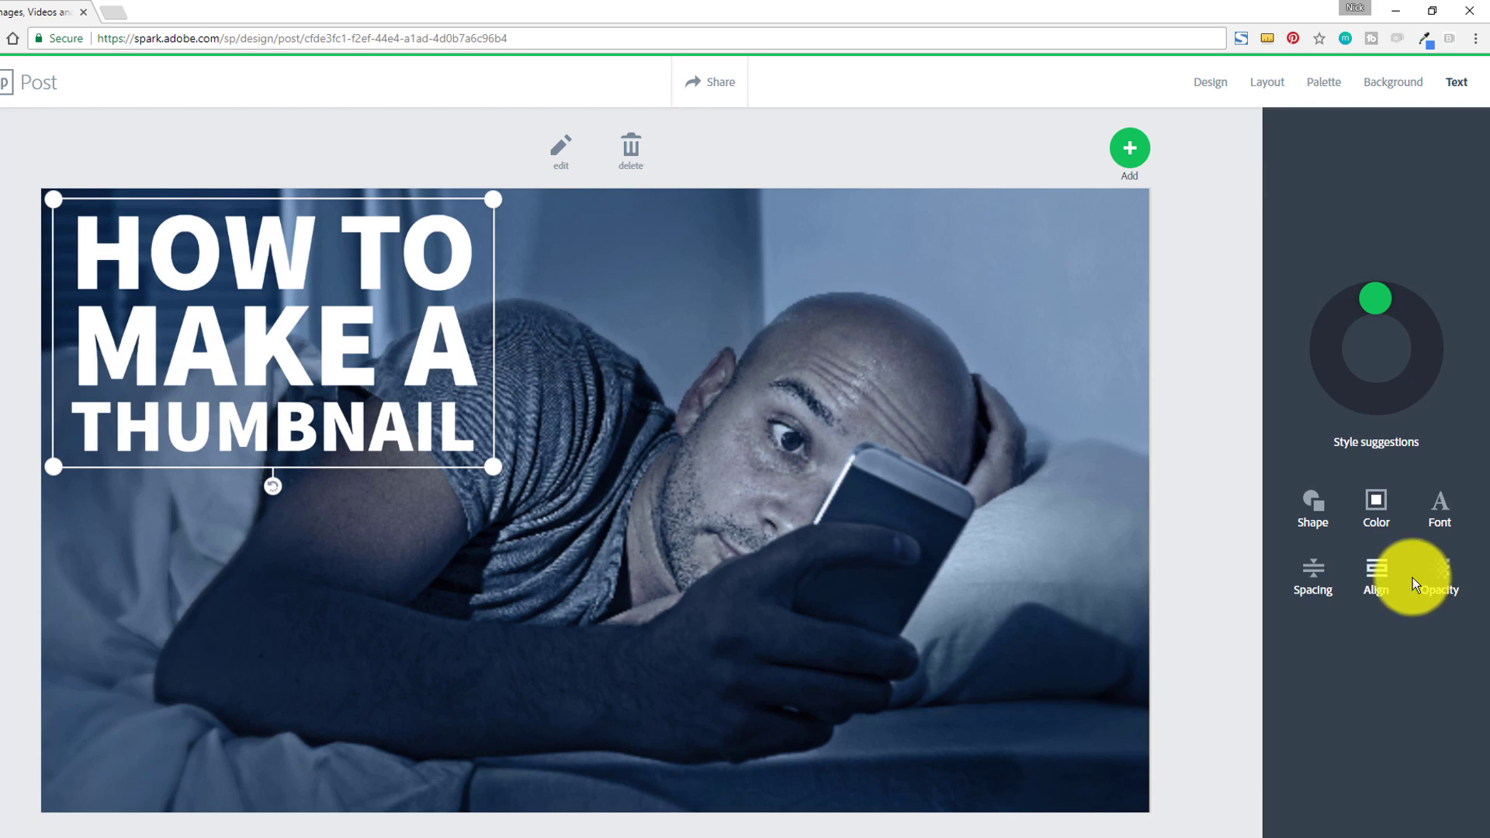
{"action": "left_click", "coordinate": [1446, 579]}
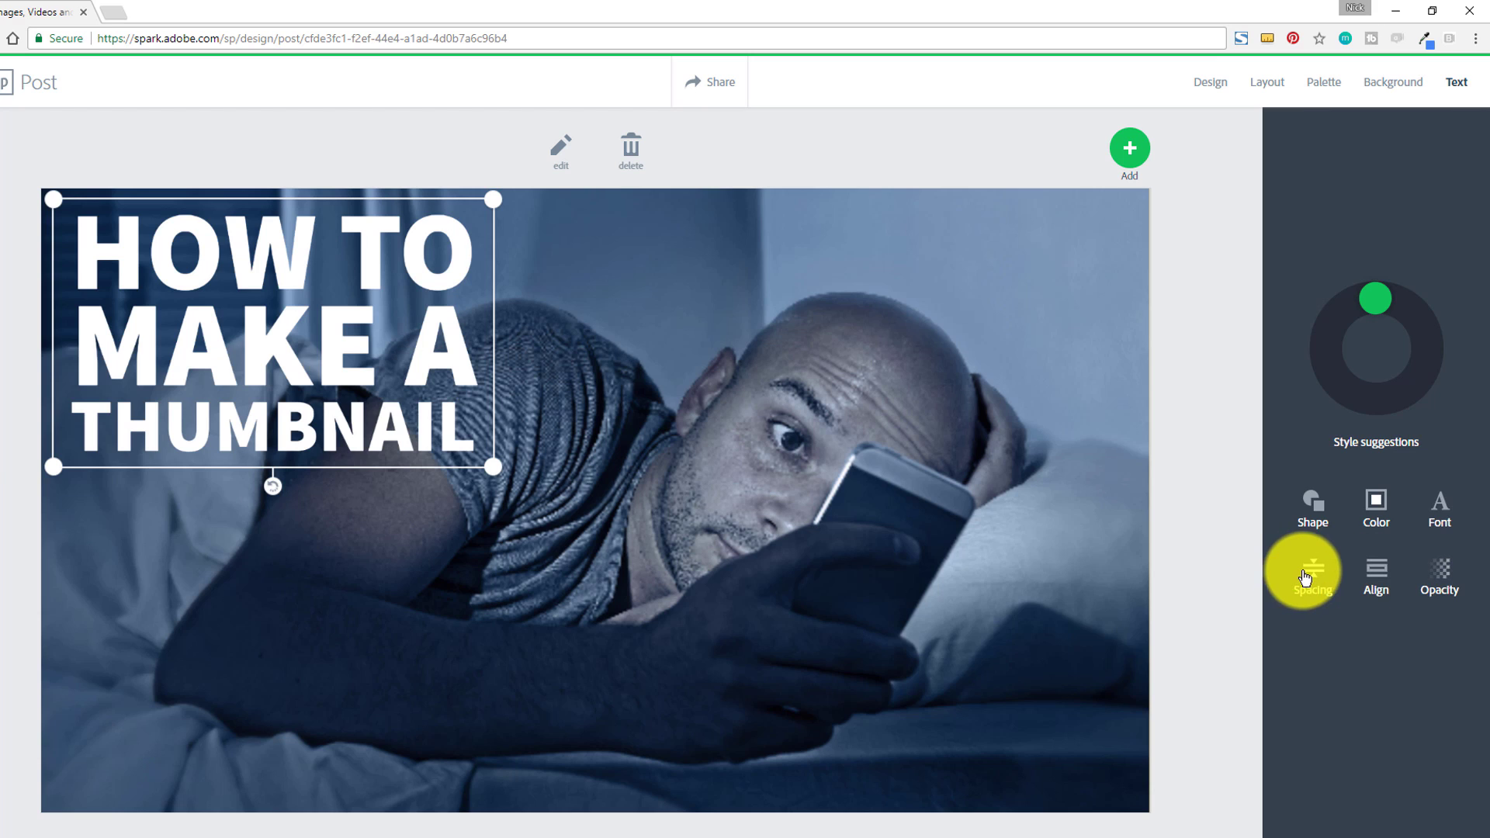
Step: Put a grey box shape behind the title and move it to the top-left
{"action": "left_click", "coordinate": [1317, 514]}
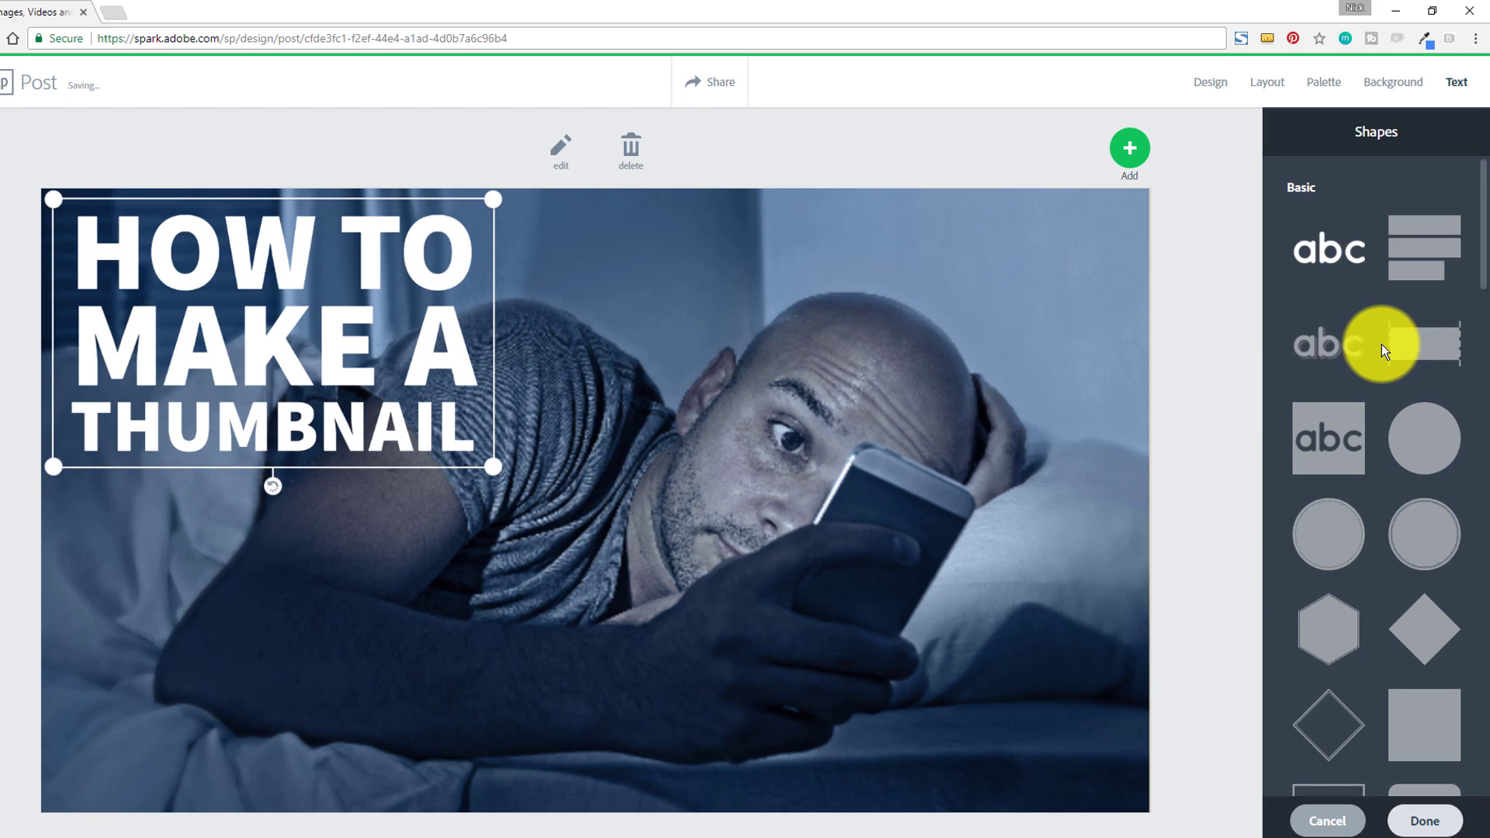
{"action": "scroll", "coordinate": [1355, 501], "scroll_direction": "down", "scroll_amount": 4}
{"action": "scroll", "coordinate": [1356, 505], "scroll_direction": "down", "scroll_amount": 3}
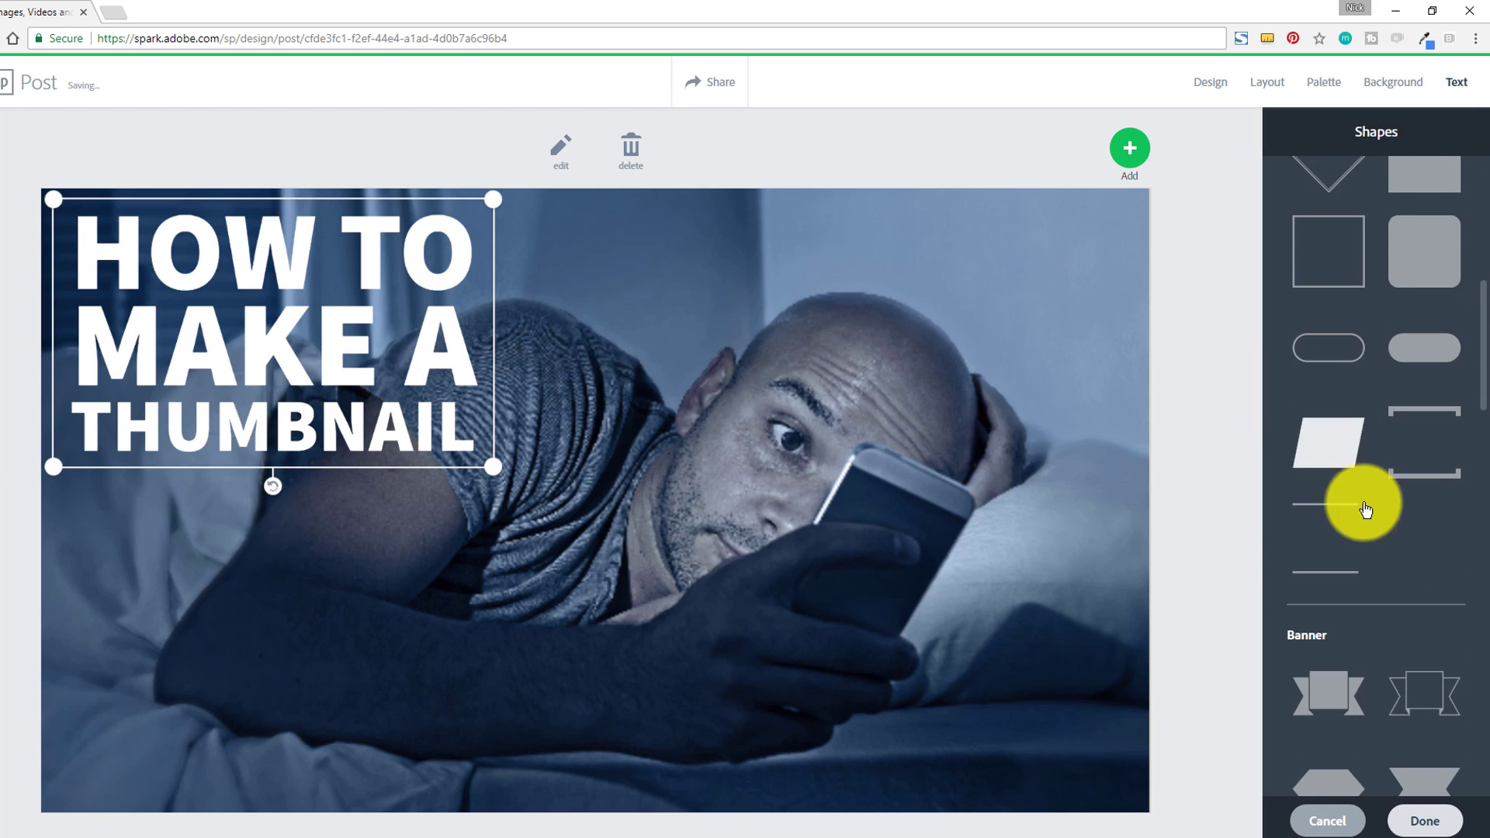
{"action": "scroll", "coordinate": [1363, 506], "scroll_direction": "up", "scroll_amount": 5}
{"action": "left_click", "coordinate": [1424, 576]}
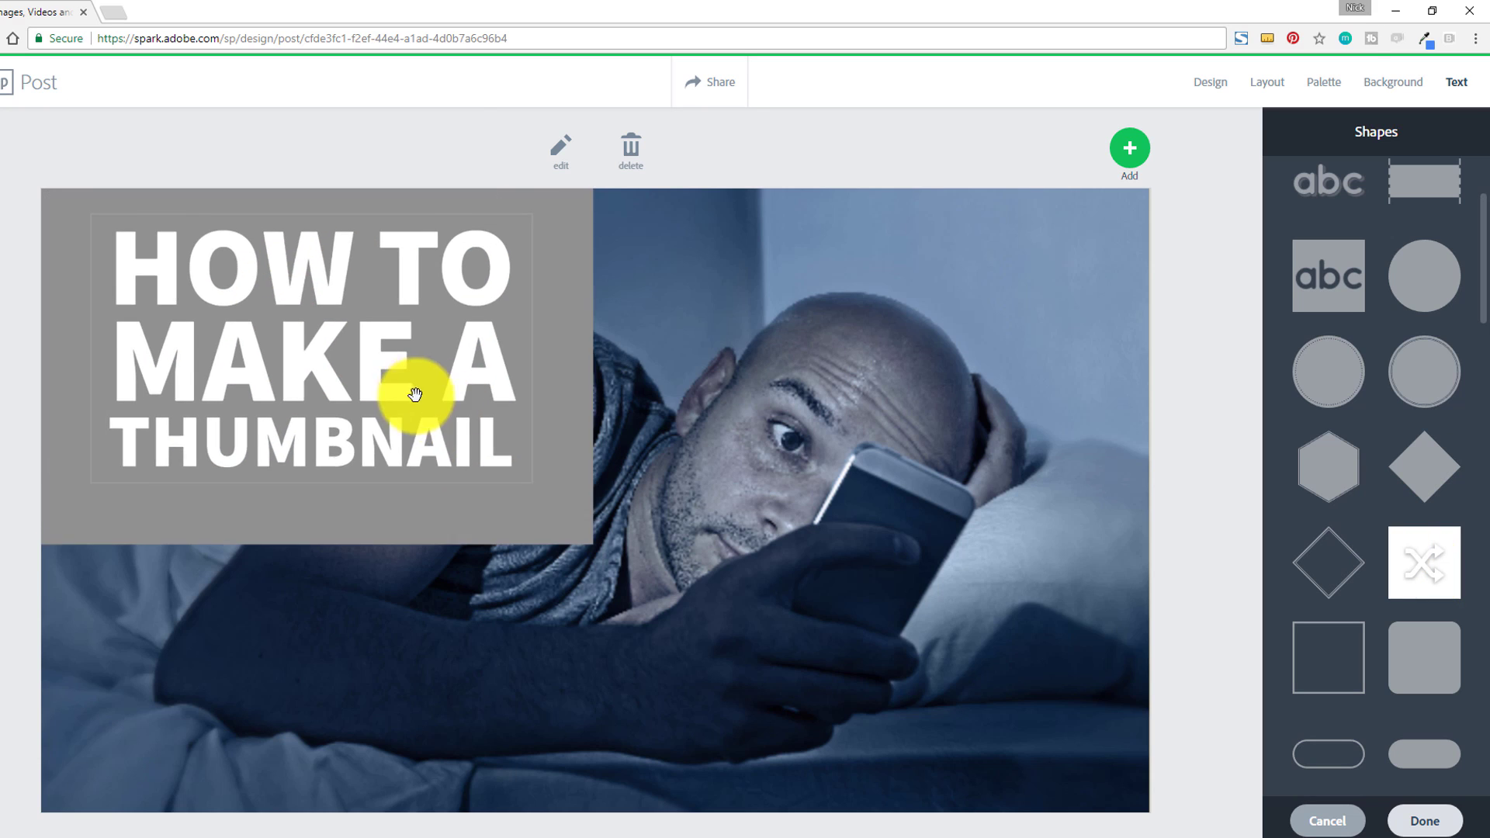
{"action": "left_click_drag", "start_coordinate": [472, 467], "coordinate": [393, 402]}
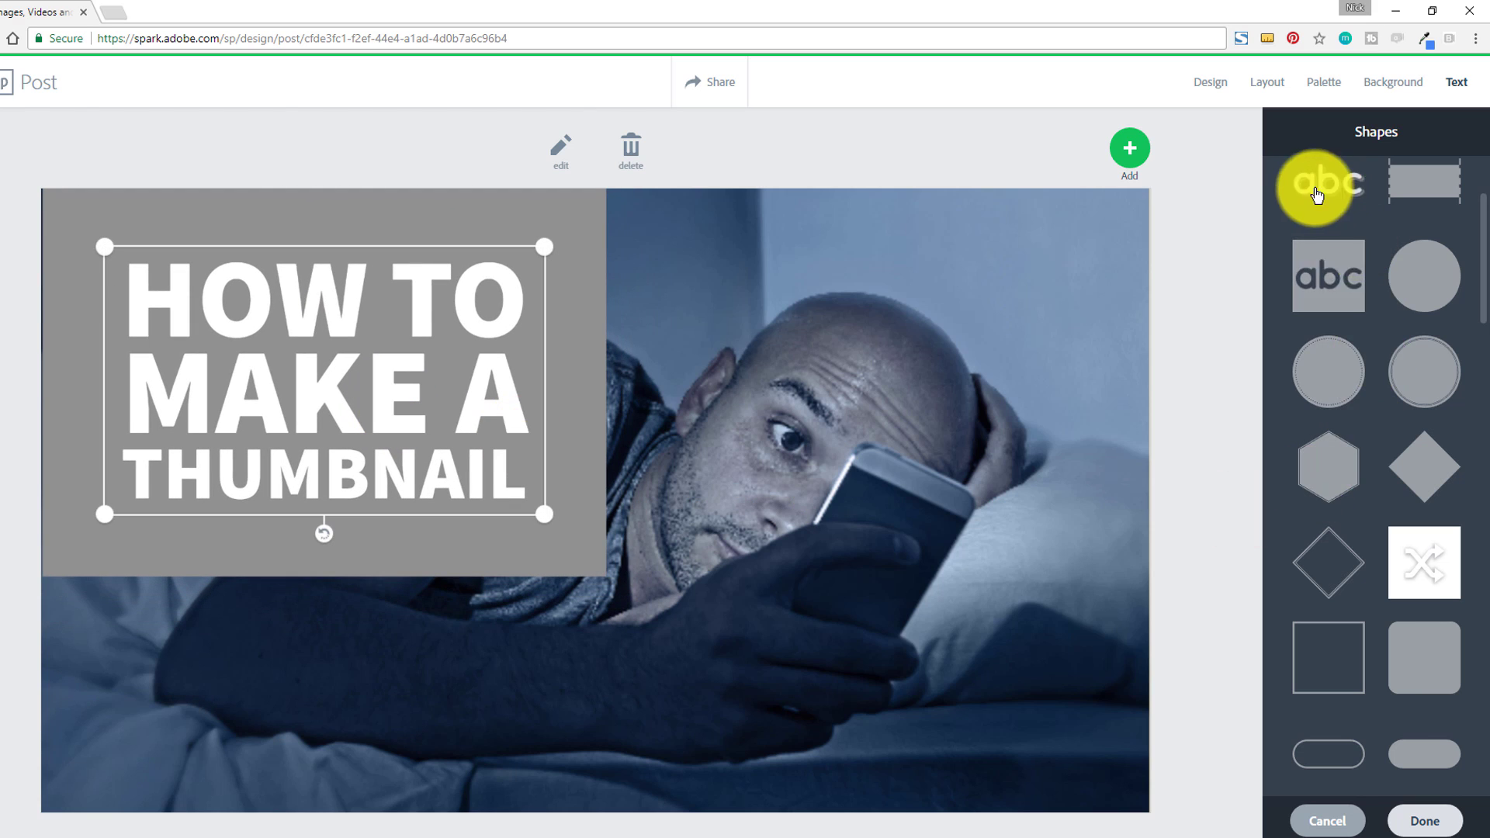
Step: Remove the grey box so the title is plain text, positioned in the top-left corner
{"action": "scroll", "coordinate": [1329, 256], "scroll_direction": "up", "scroll_amount": 2}
{"action": "left_click", "coordinate": [1329, 256]}
{"action": "left_click_drag", "start_coordinate": [366, 376], "coordinate": [310, 324]}
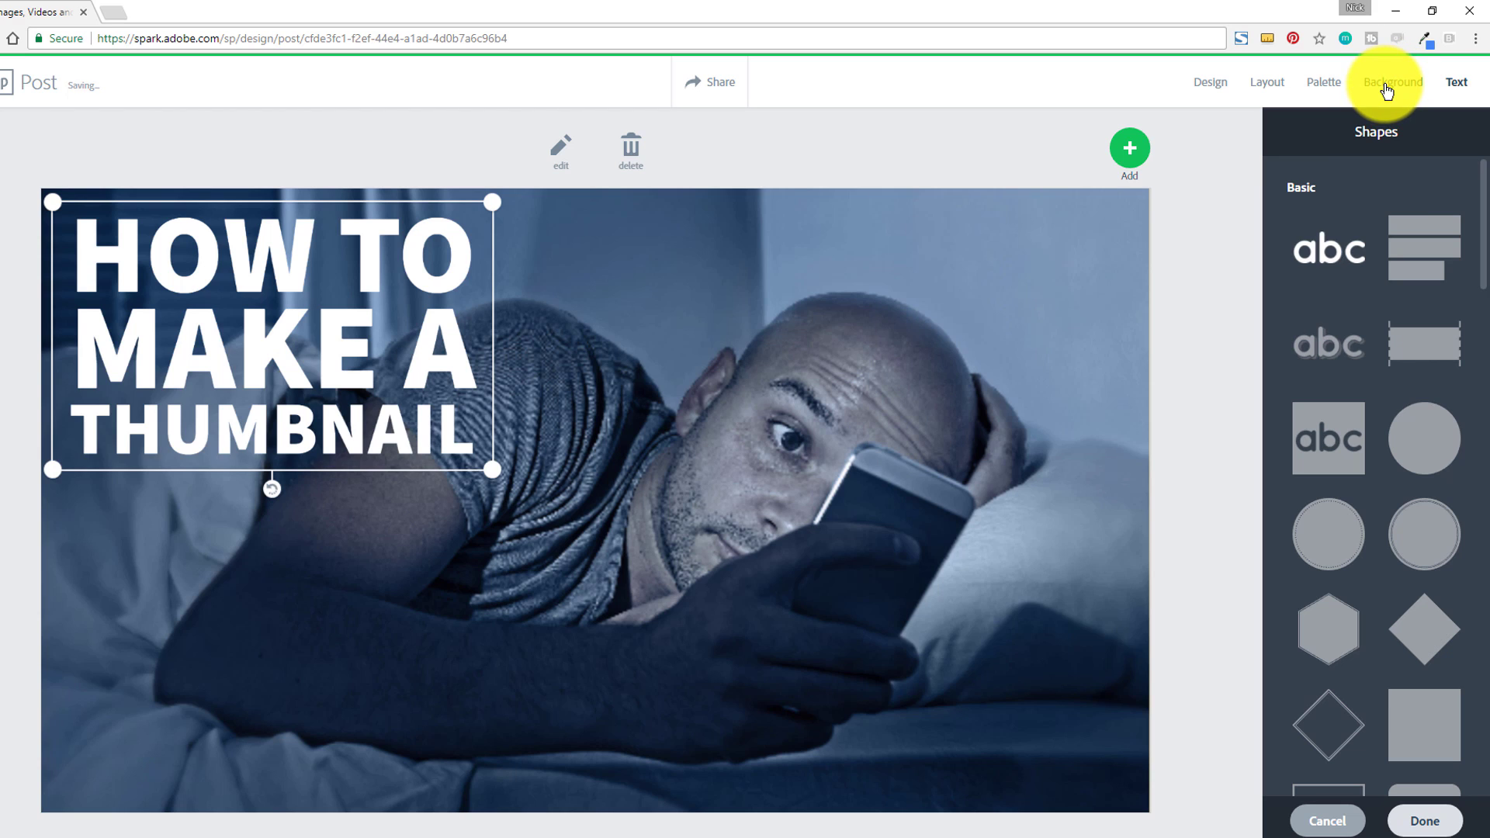
{"action": "scroll", "coordinate": [1397, 504], "scroll_direction": "down", "scroll_amount": 10}
{"action": "scroll", "coordinate": [1366, 567], "scroll_direction": "down", "scroll_amount": 6}
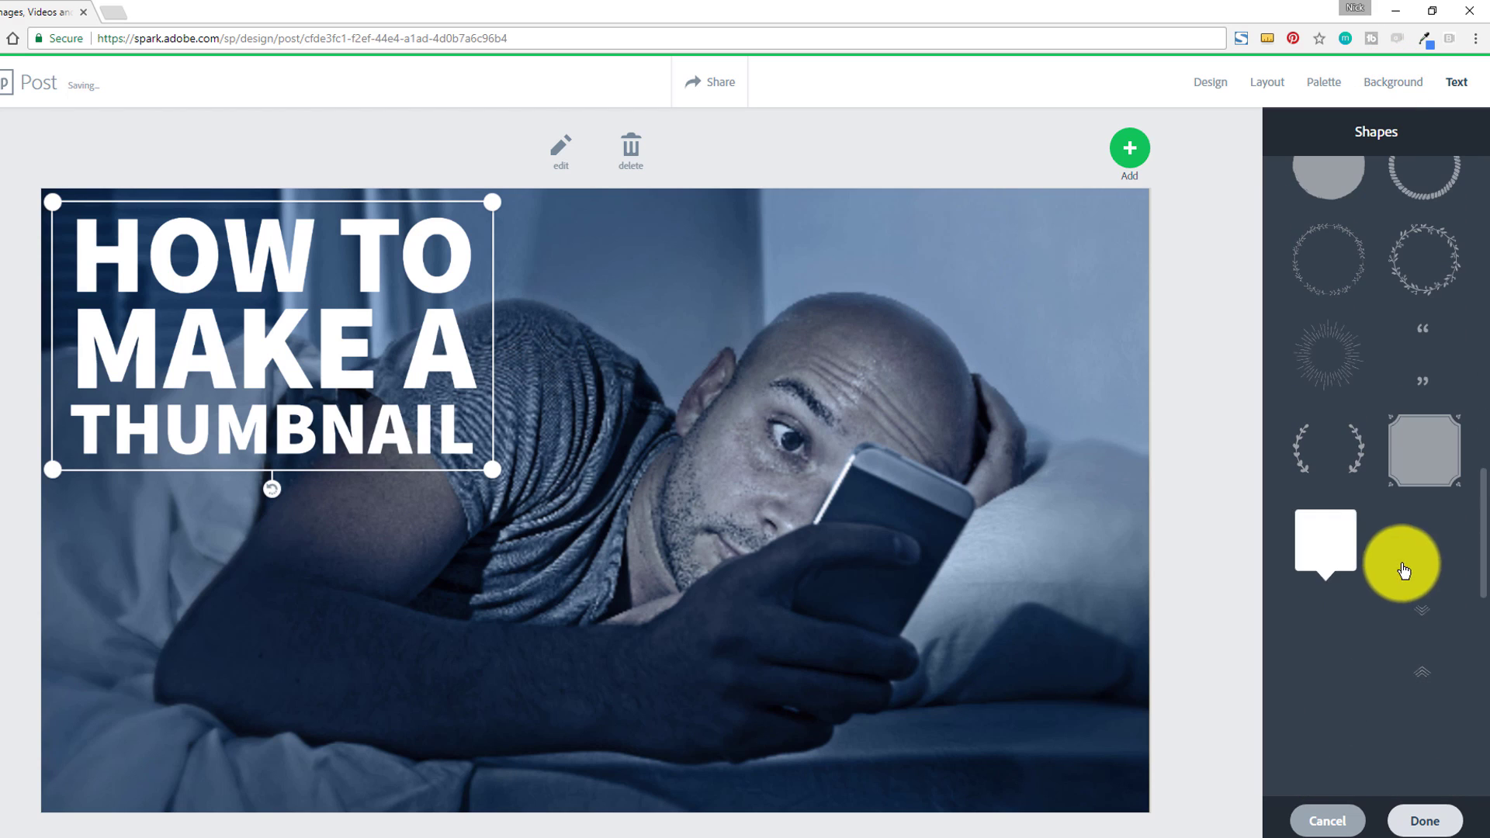
{"action": "scroll", "coordinate": [1393, 590], "scroll_direction": "up", "scroll_amount": 15}
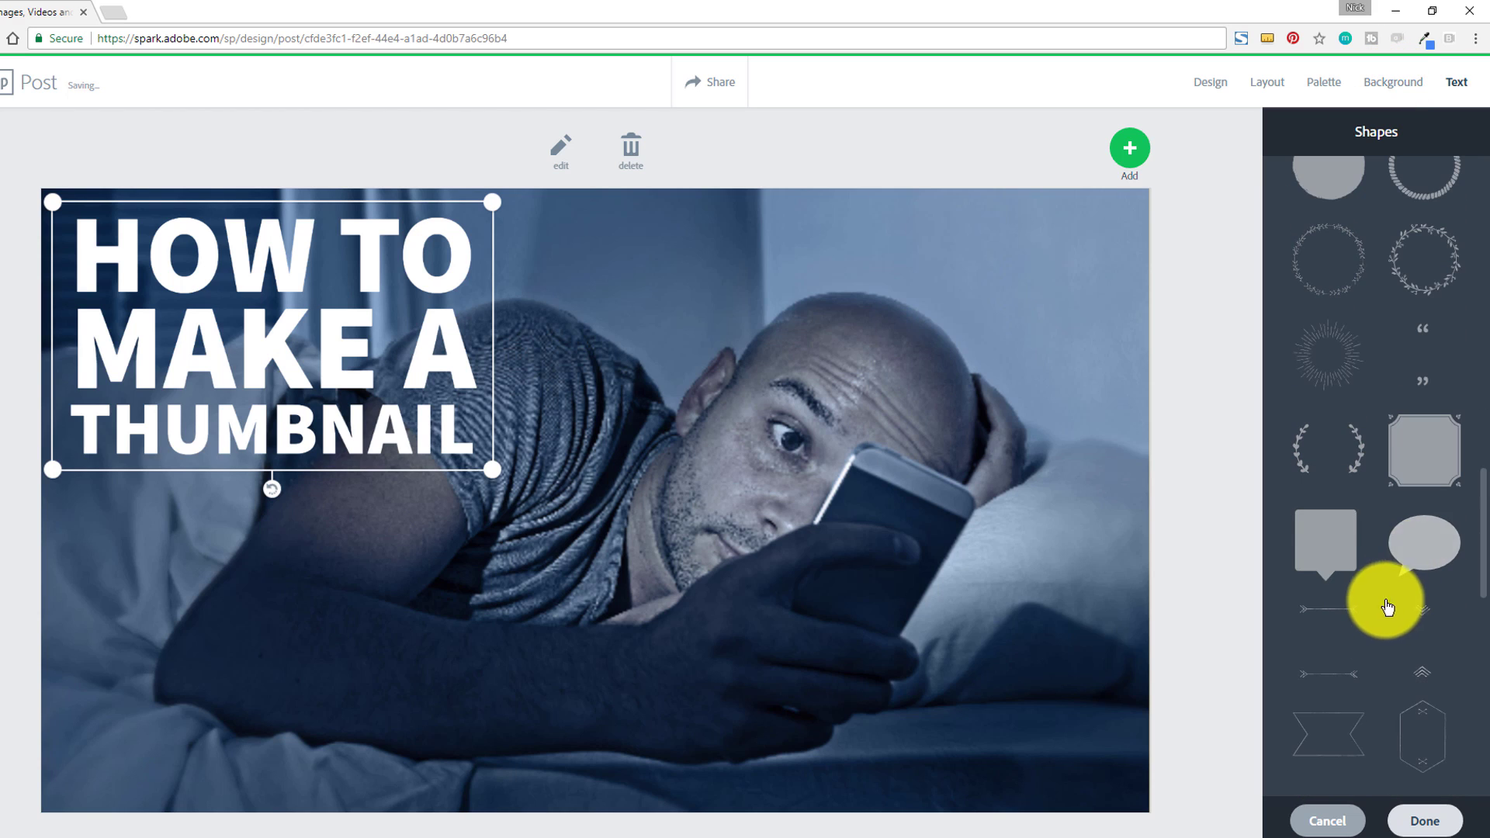
{"action": "left_click", "coordinate": [1384, 93]}
Step: Preview the Shiro, Montlake, Joule and Fremont filters, shuffling Fremont's colour variations
{"action": "left_click", "coordinate": [1371, 334]}
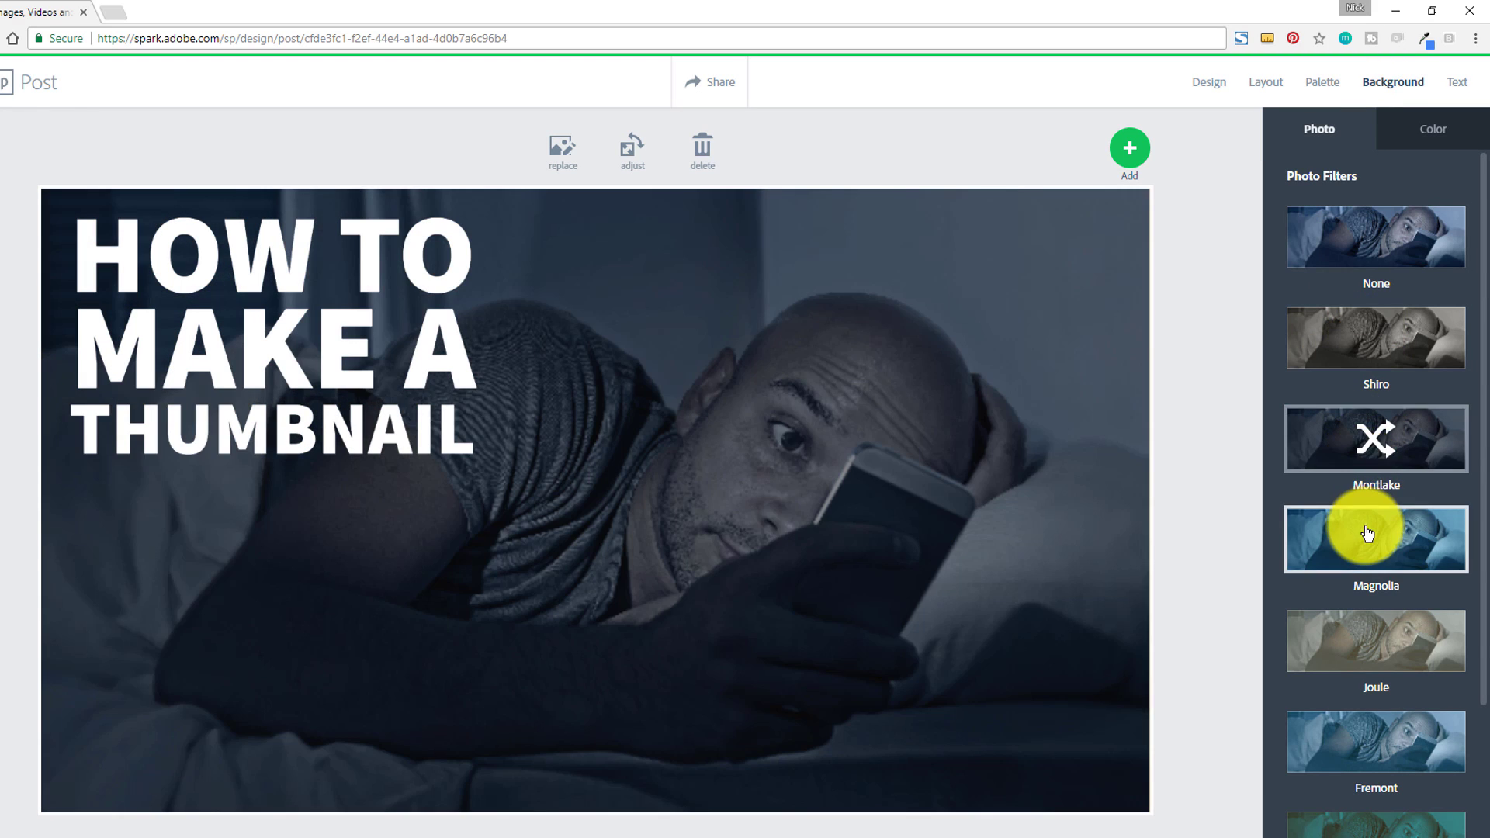
{"action": "left_click", "coordinate": [1364, 435]}
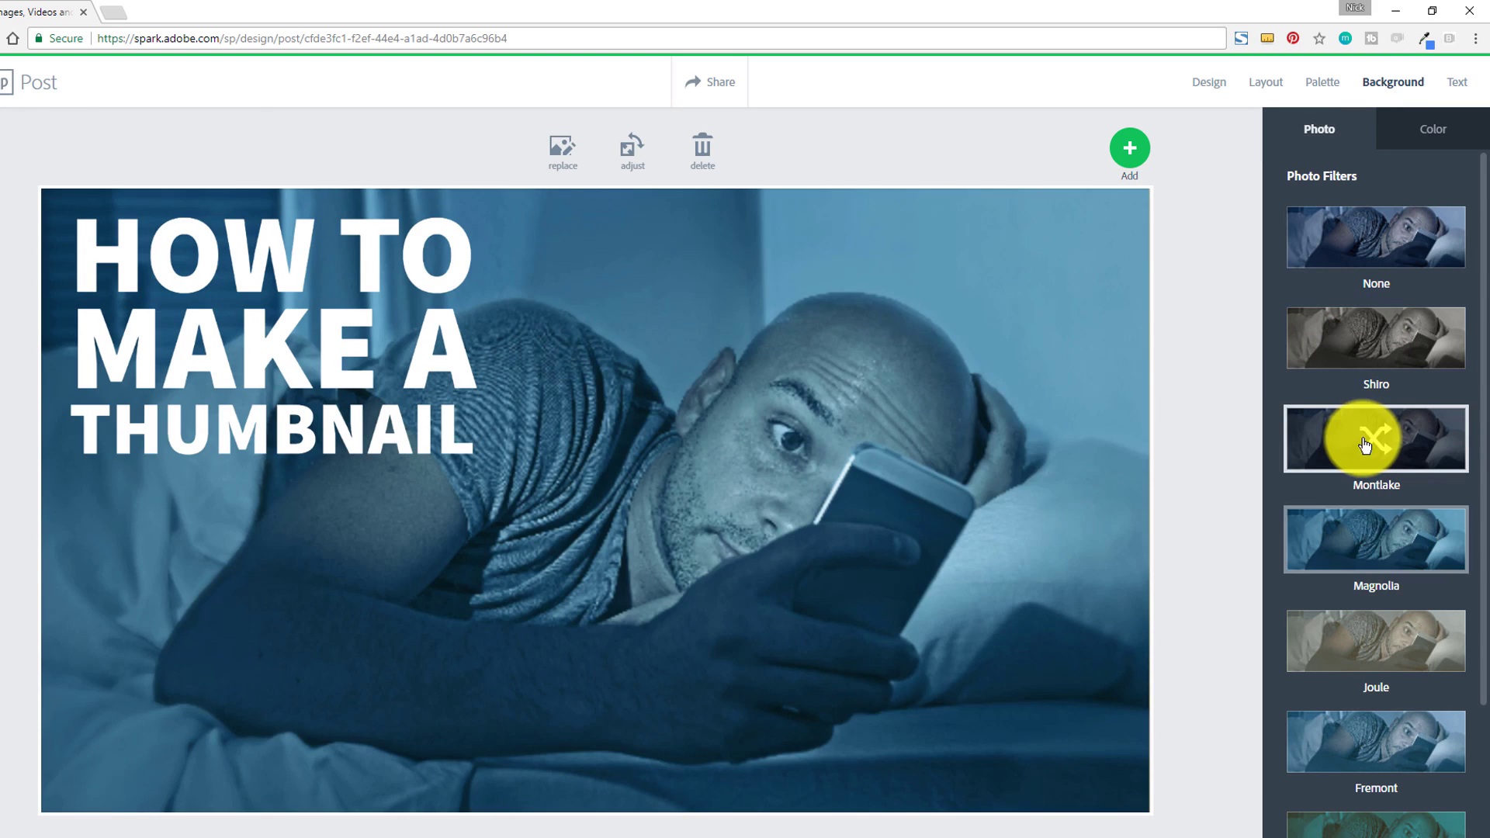
{"action": "left_click", "coordinate": [1371, 669]}
{"action": "scroll", "coordinate": [1366, 660], "scroll_direction": "down", "scroll_amount": 1}
{"action": "left_click", "coordinate": [1363, 652]}
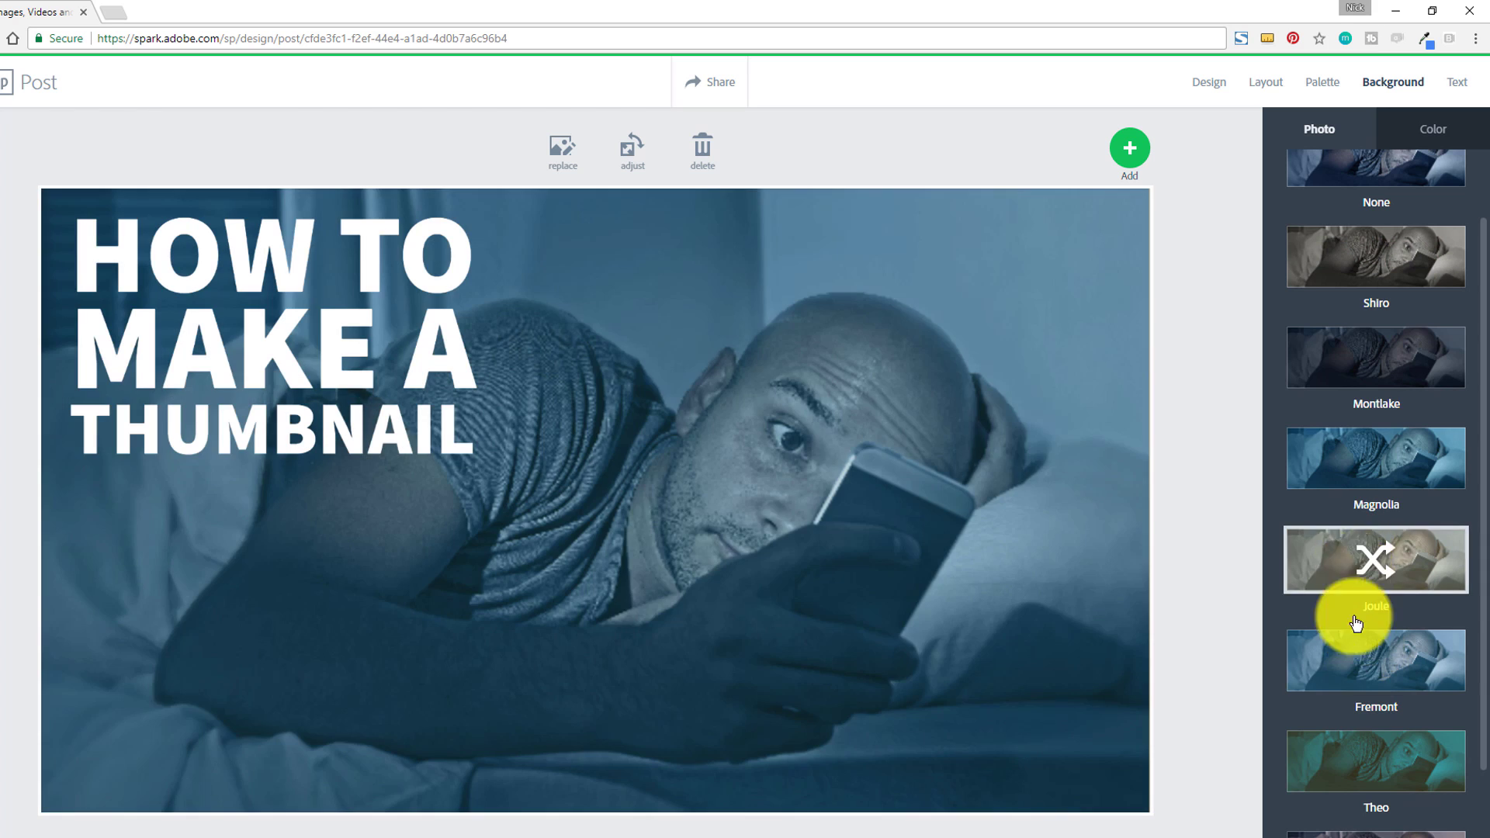
{"action": "scroll", "coordinate": [1351, 629], "scroll_direction": "down", "scroll_amount": 1}
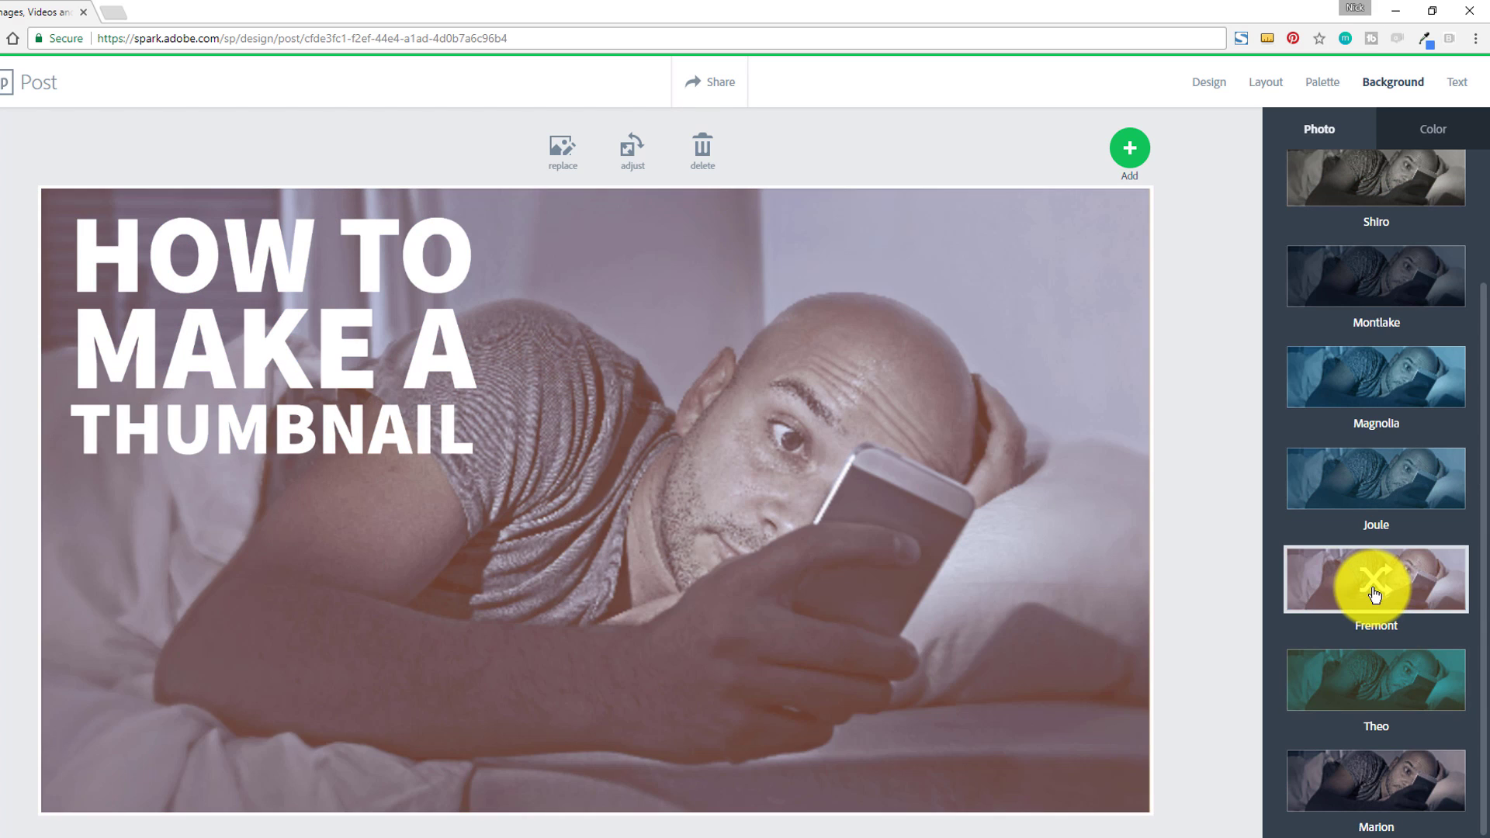
{"action": "left_click", "coordinate": [1375, 594]}
{"action": "left_click", "coordinate": [1375, 594]}
{"action": "left_click", "coordinate": [1375, 594]}
{"action": "left_click", "coordinate": [1374, 594]}
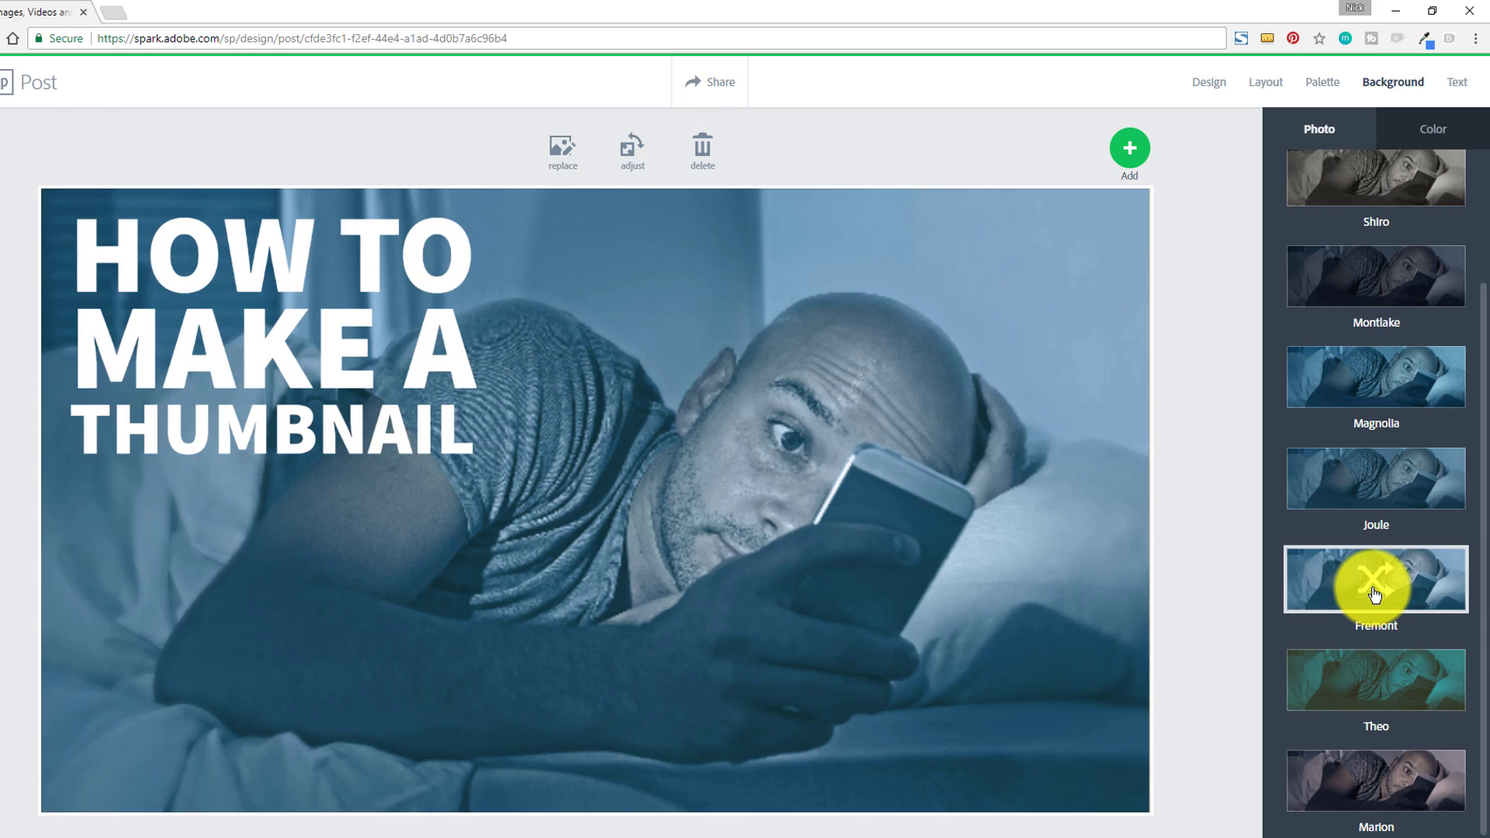
Step: Try Joule and Magnolia variations, then settle on the Theo filter in orange
{"action": "left_click", "coordinate": [1379, 478]}
{"action": "left_click", "coordinate": [1379, 477]}
{"action": "left_click", "coordinate": [1379, 477]}
{"action": "left_click", "coordinate": [1379, 477]}
{"action": "left_click", "coordinate": [1378, 476]}
{"action": "left_click", "coordinate": [1379, 476]}
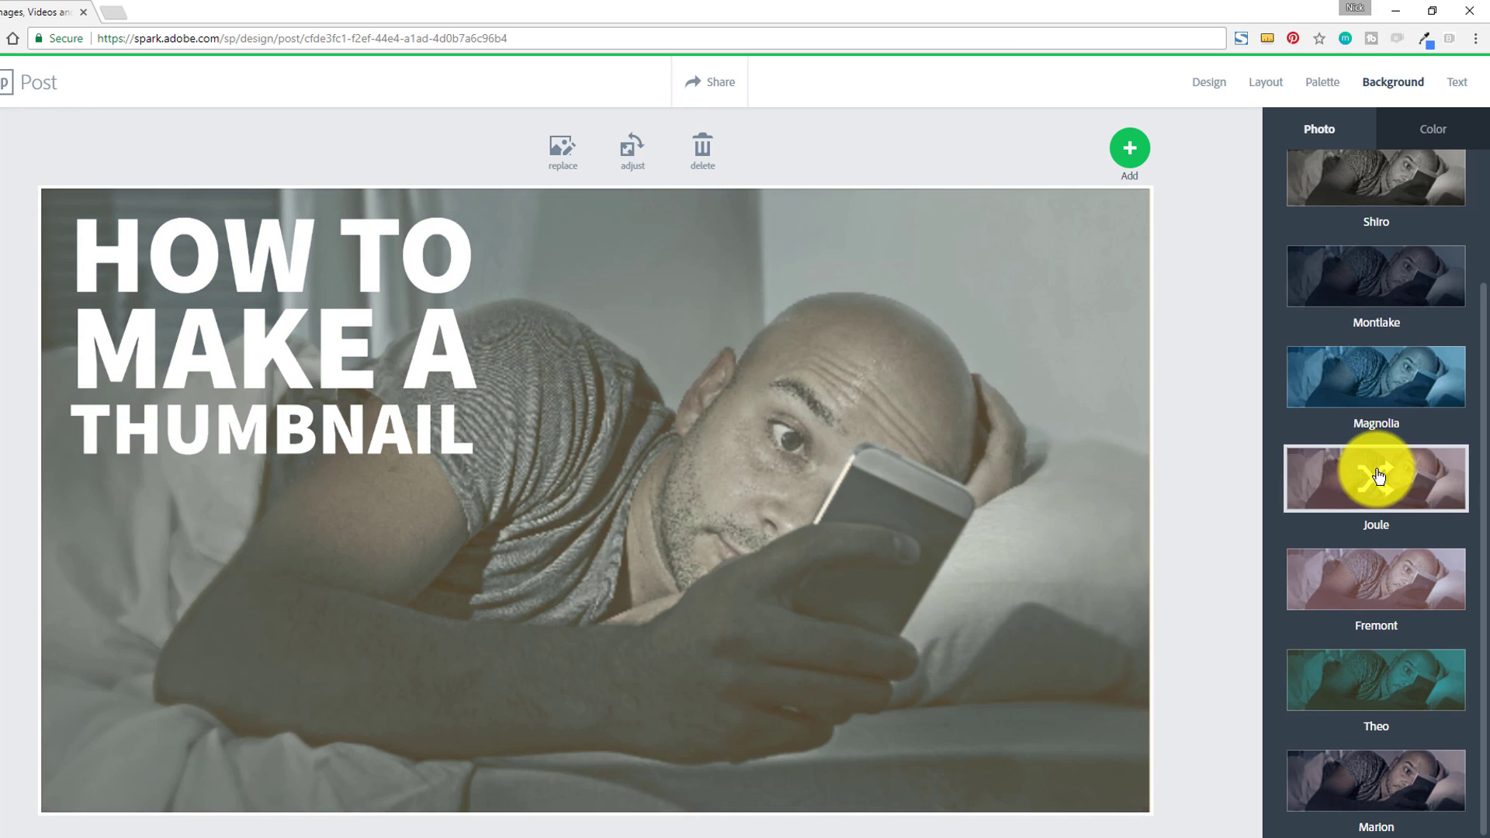
{"action": "left_click", "coordinate": [1390, 376]}
{"action": "left_click", "coordinate": [1390, 376]}
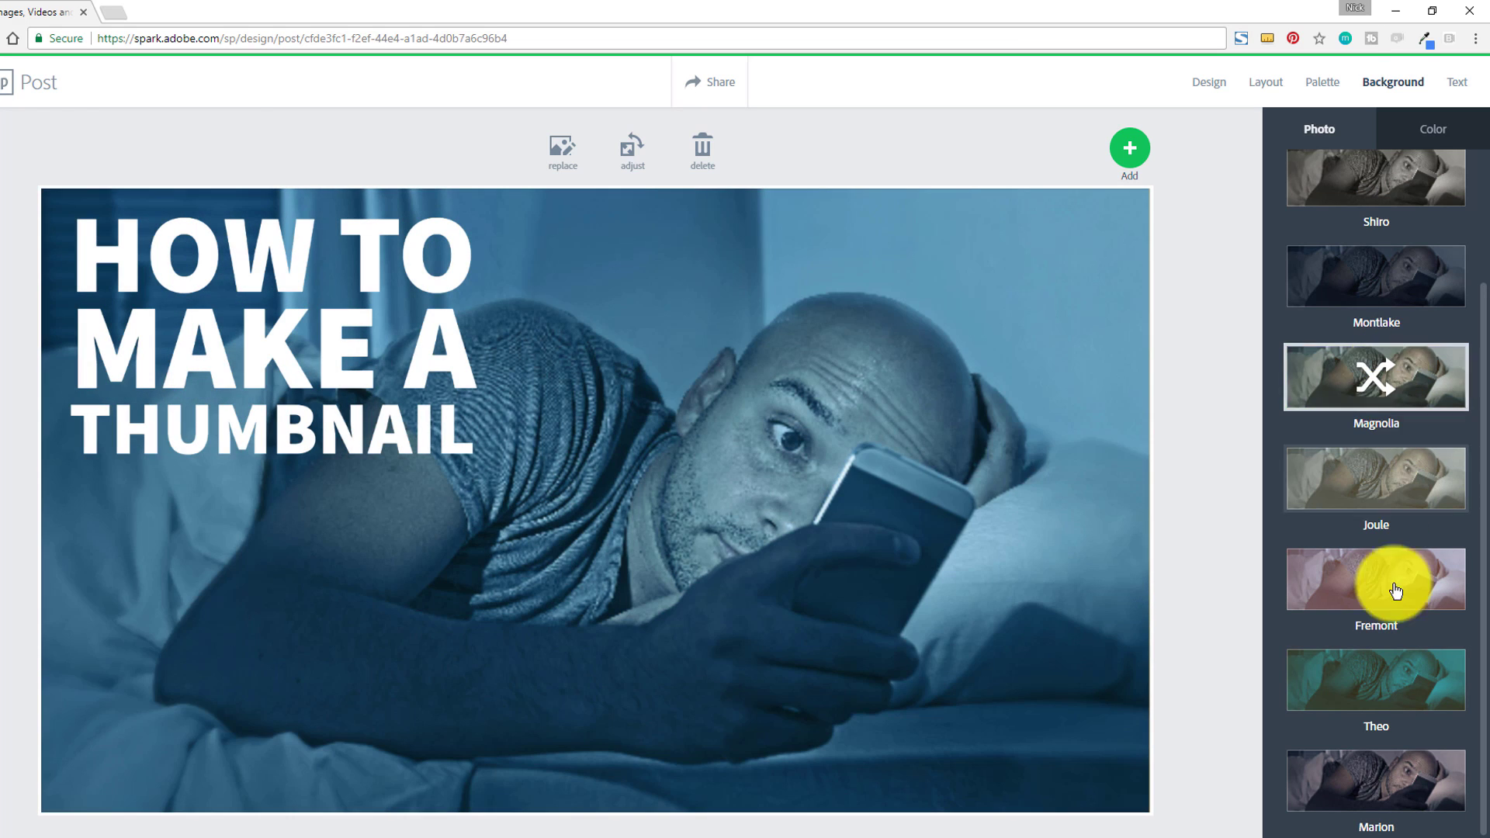
{"action": "left_click", "coordinate": [1388, 672]}
{"action": "left_click", "coordinate": [1388, 672]}
{"action": "left_click", "coordinate": [1388, 673]}
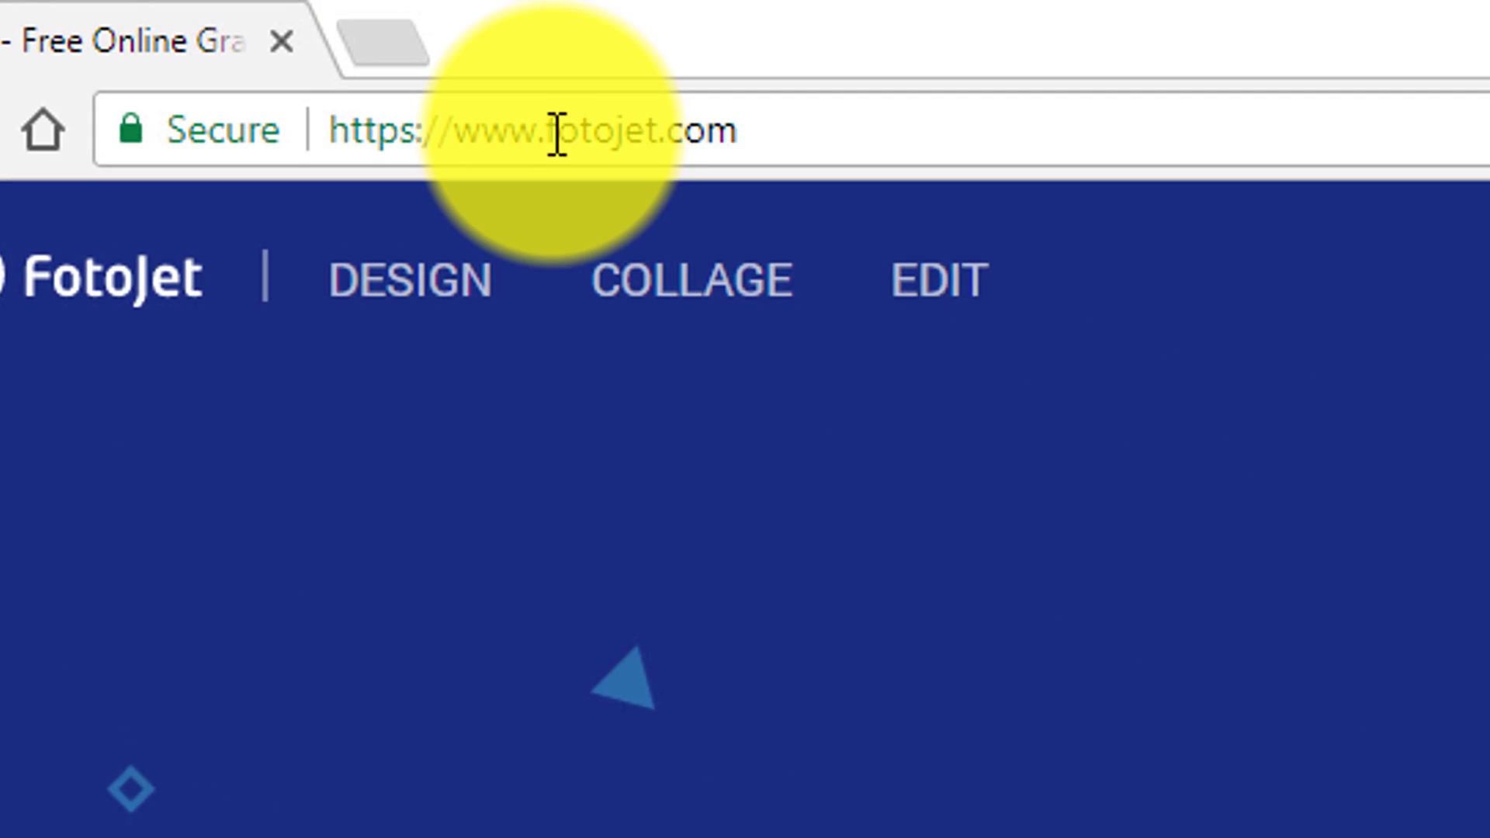
Step: Go to fotojet.com via the browser's address bar
{"action": "left_click_drag", "start_coordinate": [558, 132], "coordinate": [742, 113]}
{"action": "left_click", "coordinate": [803, 130]}
{"action": "left_click_drag", "start_coordinate": [901, 144], "coordinate": [356, 142]}
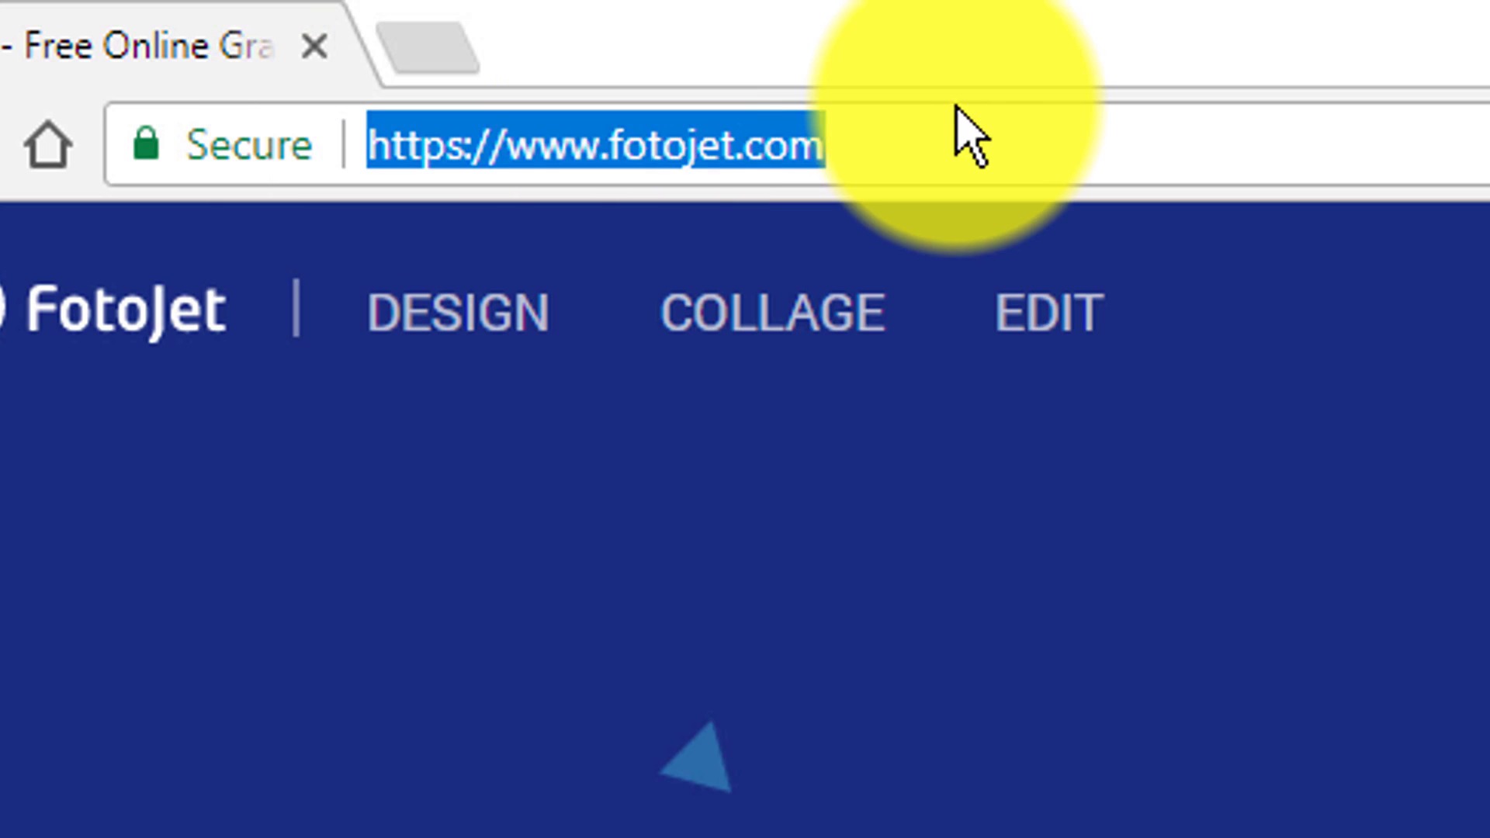
{"action": "left_click", "coordinate": [792, 144]}
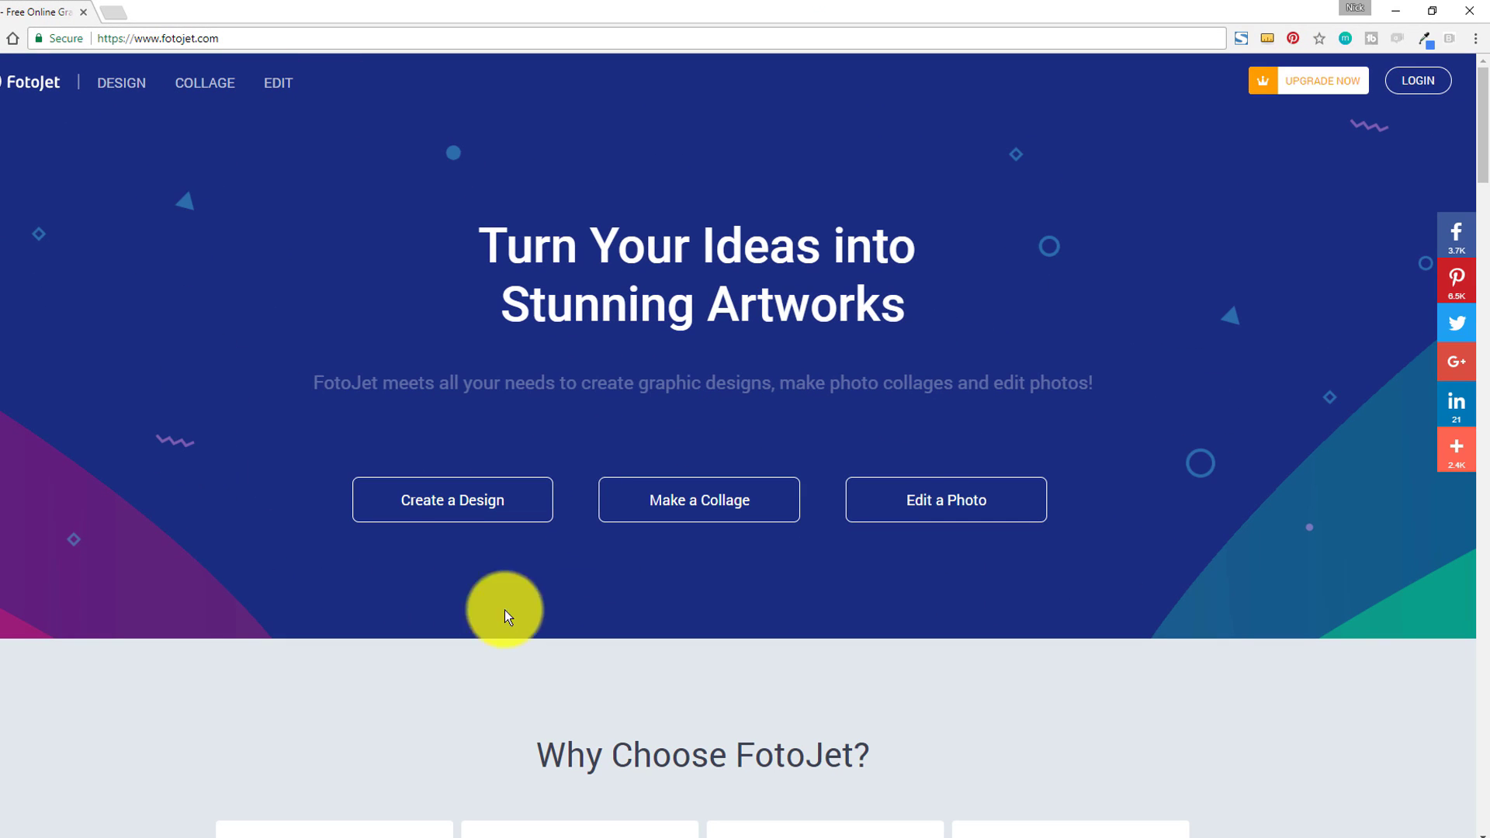
Step: Start a new YouTube Thumbnail design under Social Media Header
{"action": "left_click", "coordinate": [475, 510]}
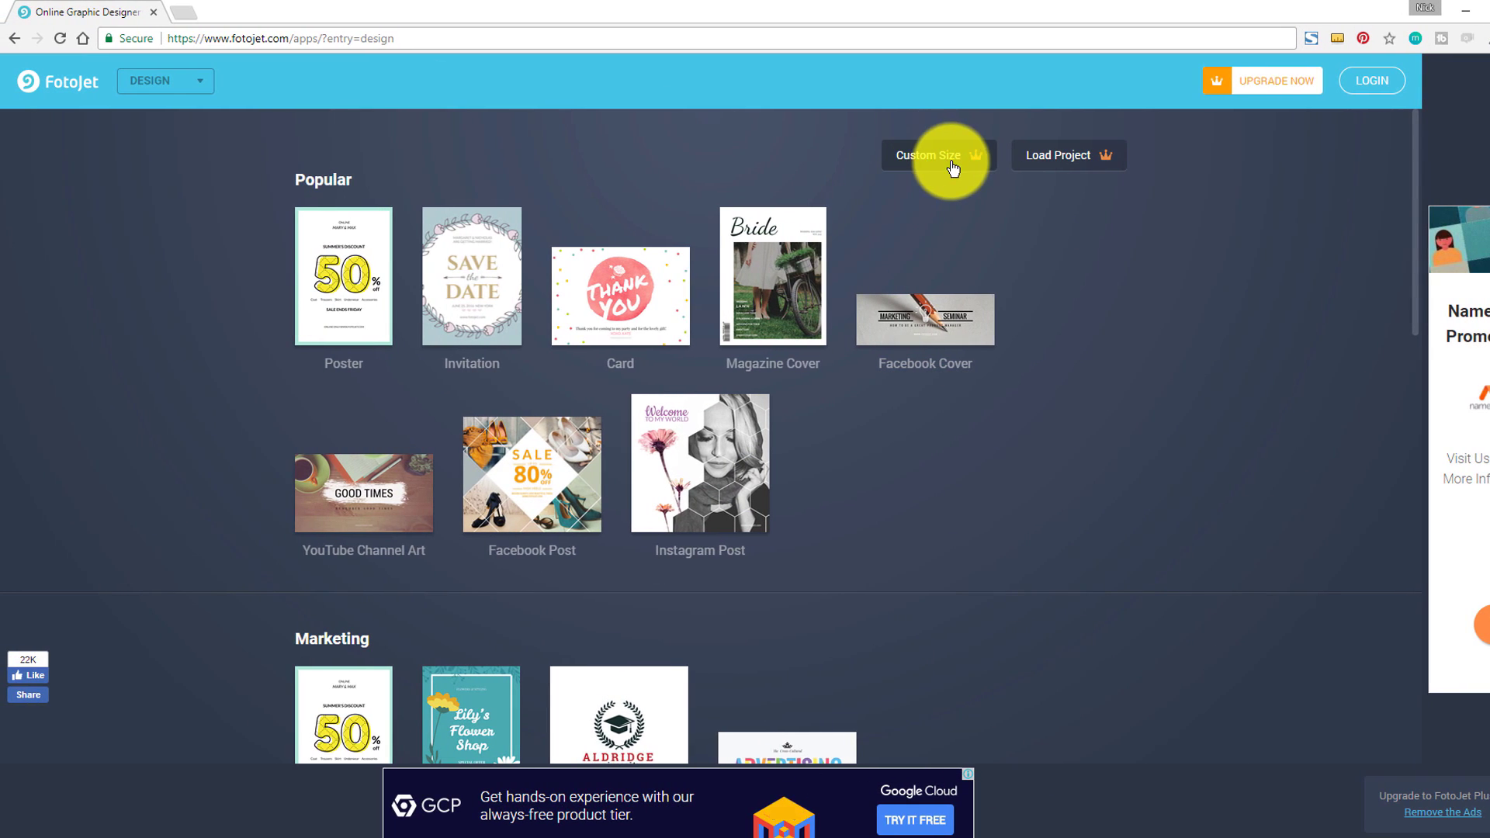
{"action": "scroll", "coordinate": [1075, 375], "scroll_direction": "down", "scroll_amount": 7}
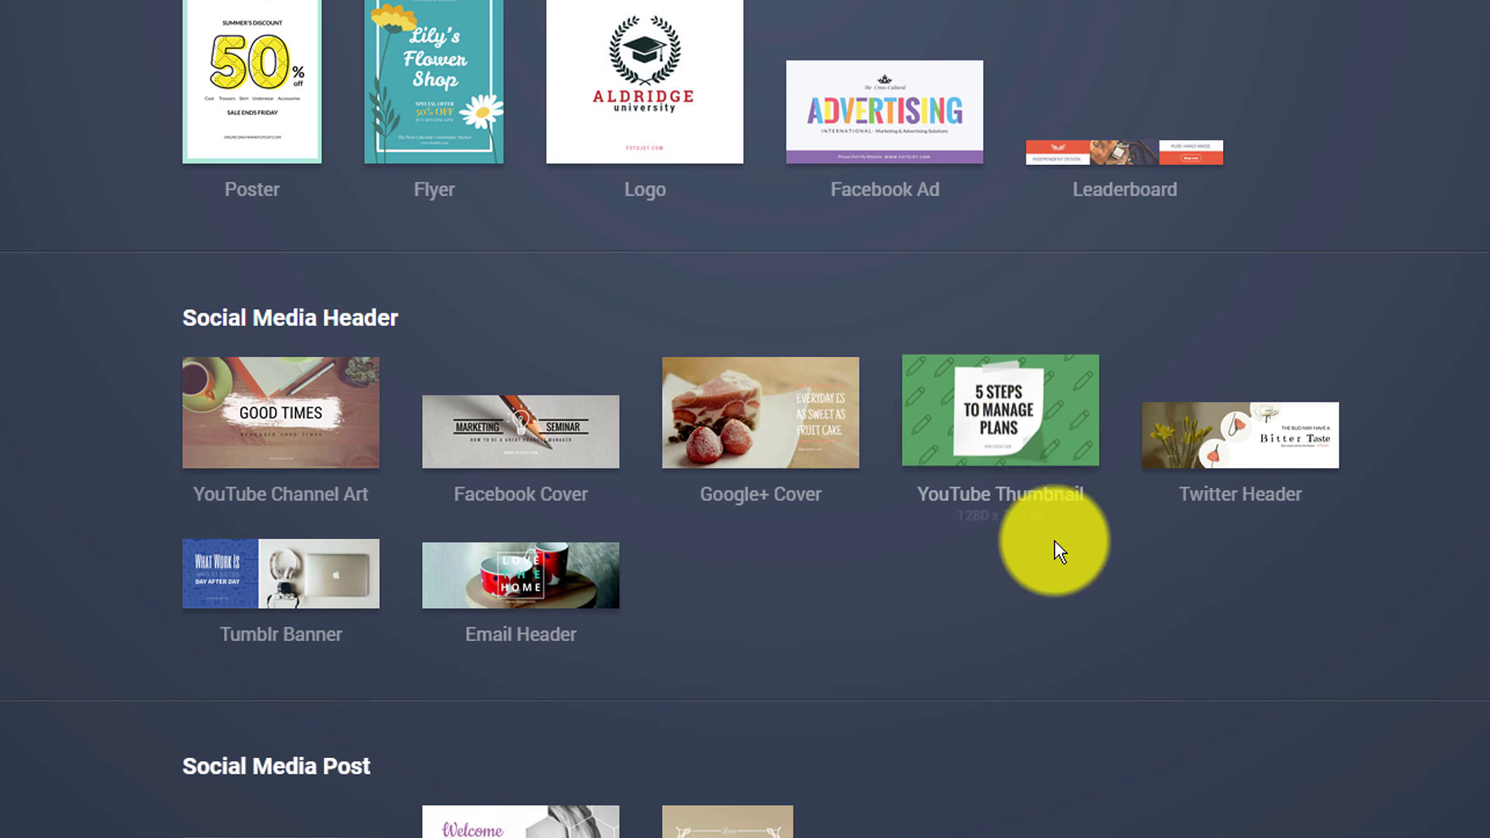
{"action": "left_click", "coordinate": [1007, 409]}
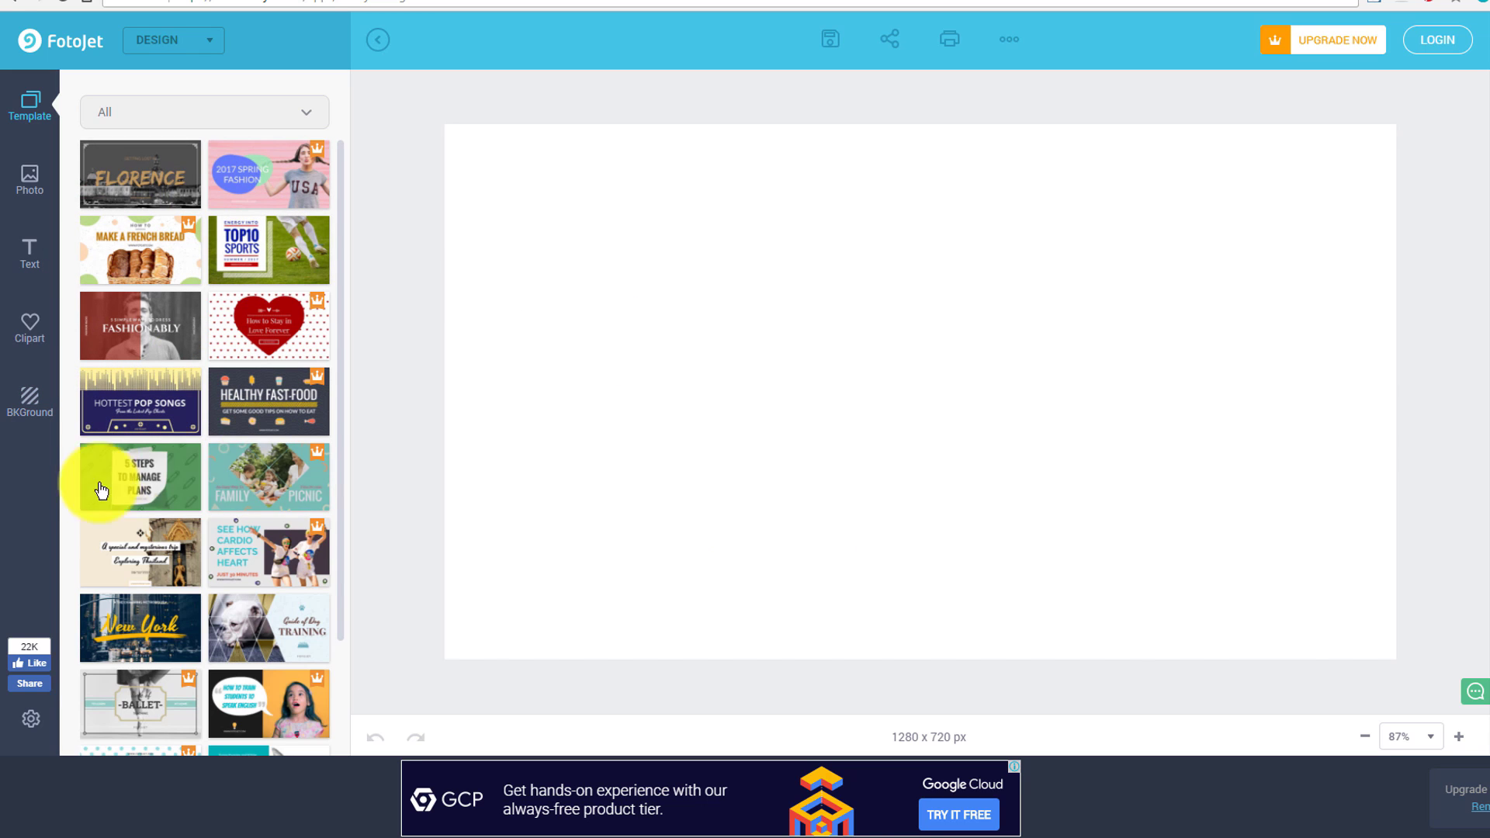
Step: Apply the New York template from the Template panel to the canvas
{"action": "scroll", "coordinate": [179, 508], "scroll_direction": "down", "scroll_amount": 2}
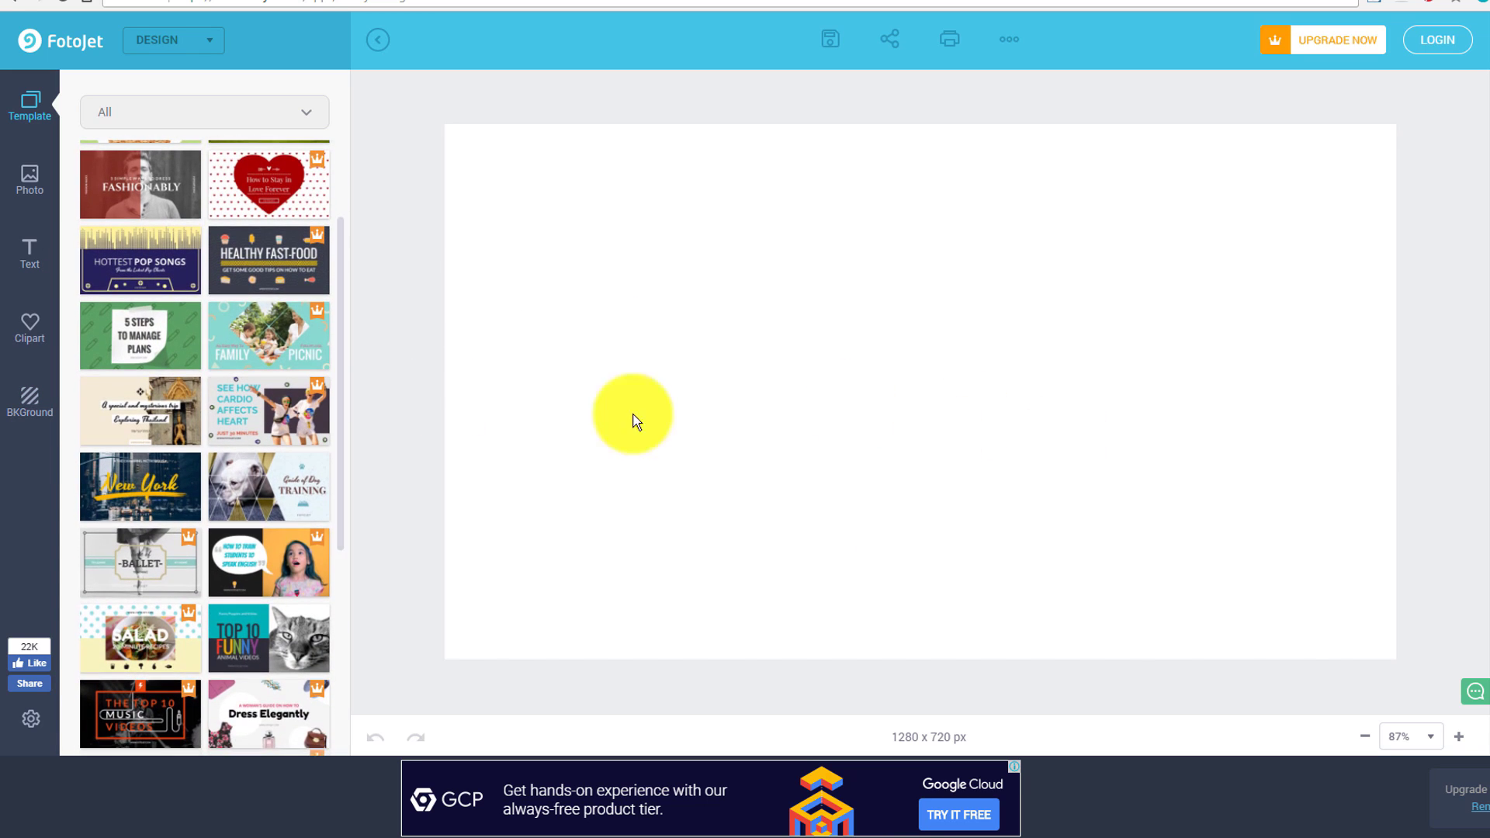
{"action": "scroll", "coordinate": [150, 506], "scroll_direction": "down", "scroll_amount": 3}
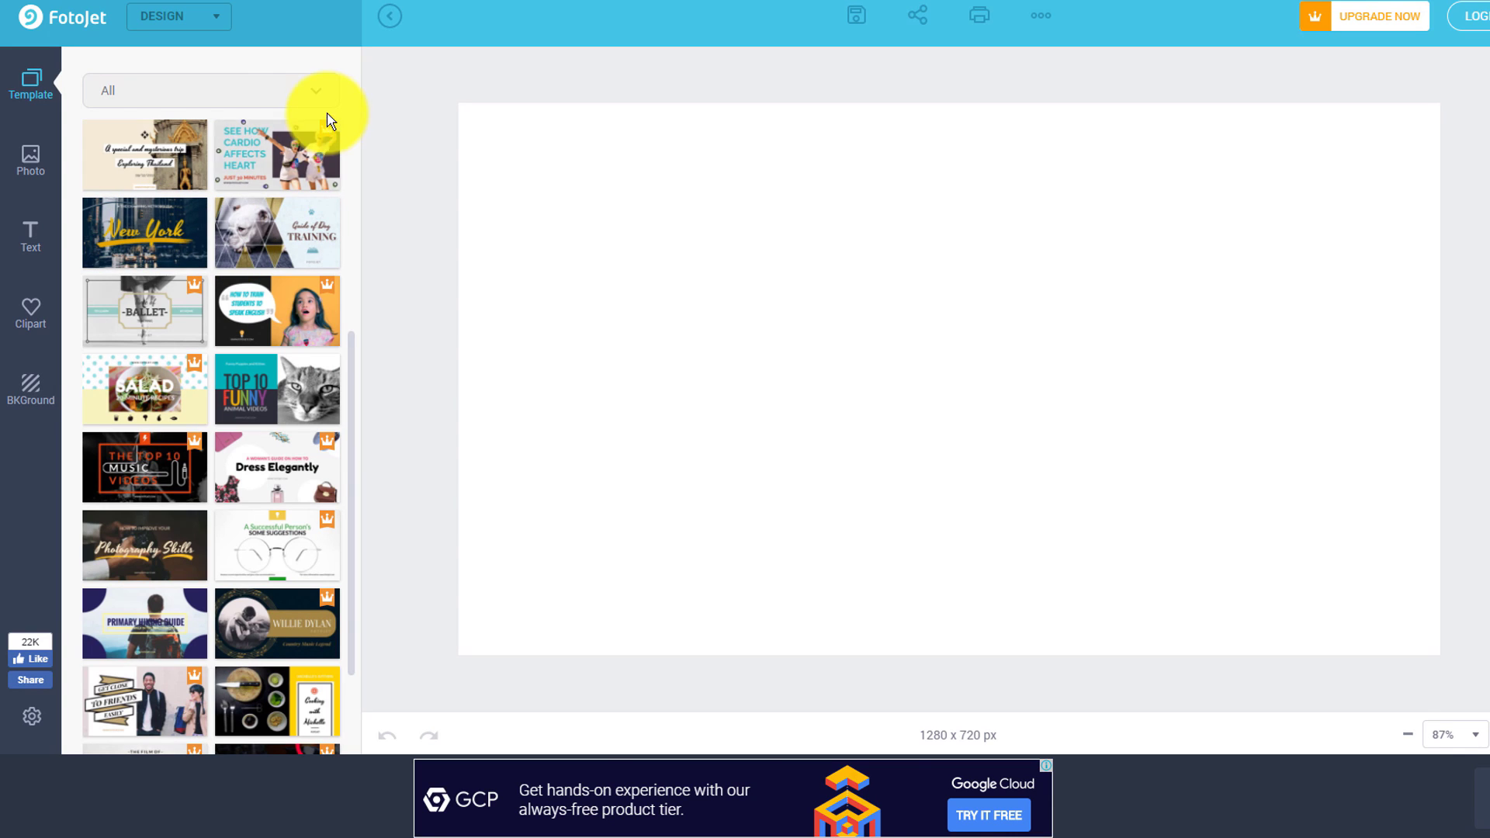
{"action": "left_click", "coordinate": [150, 213]}
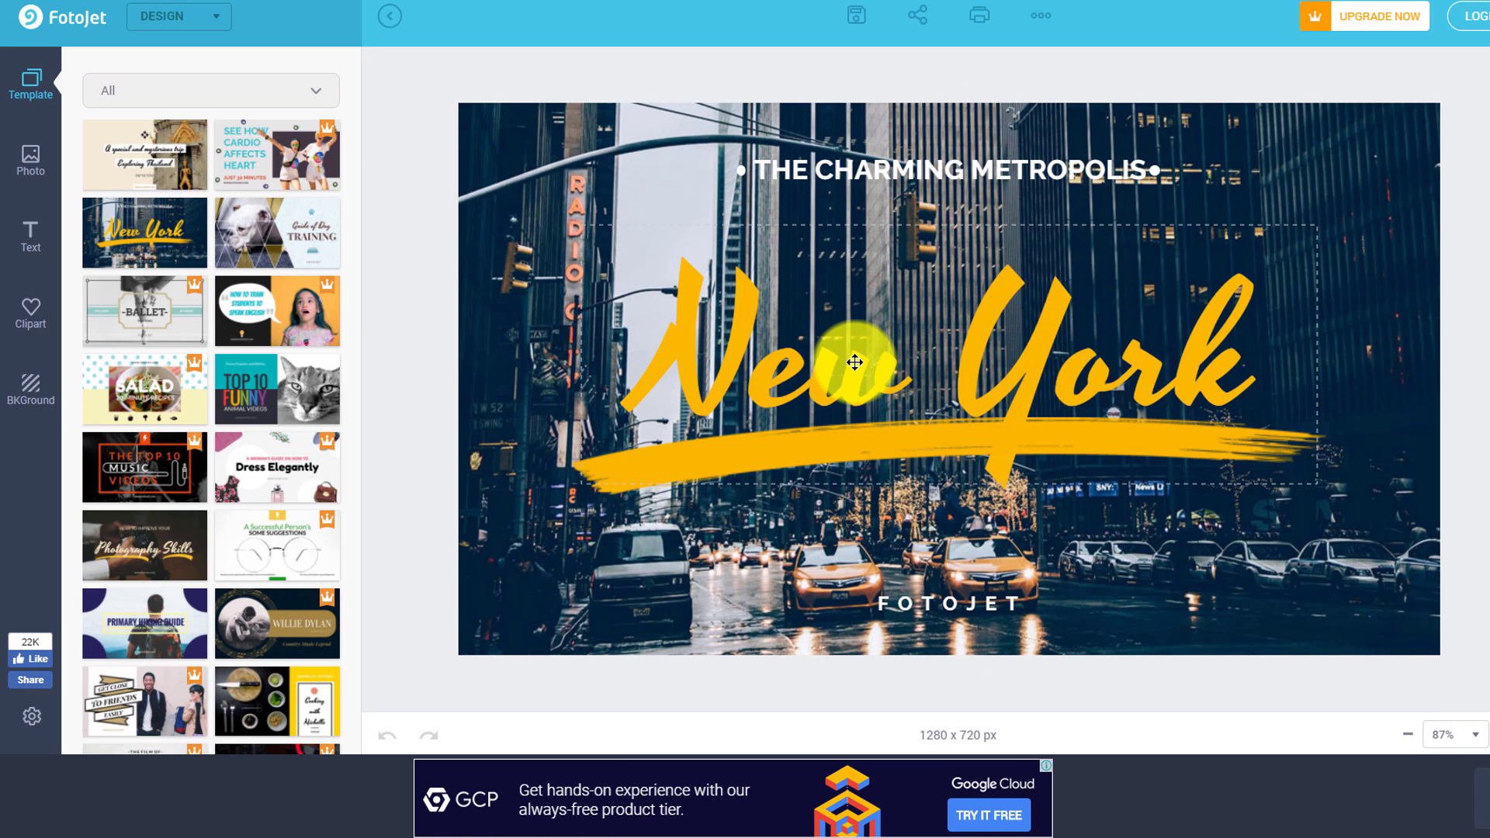
Step: Replace the 'New York' headline with 'Thumbnail', then select the background city photo
{"action": "left_click", "coordinate": [854, 362]}
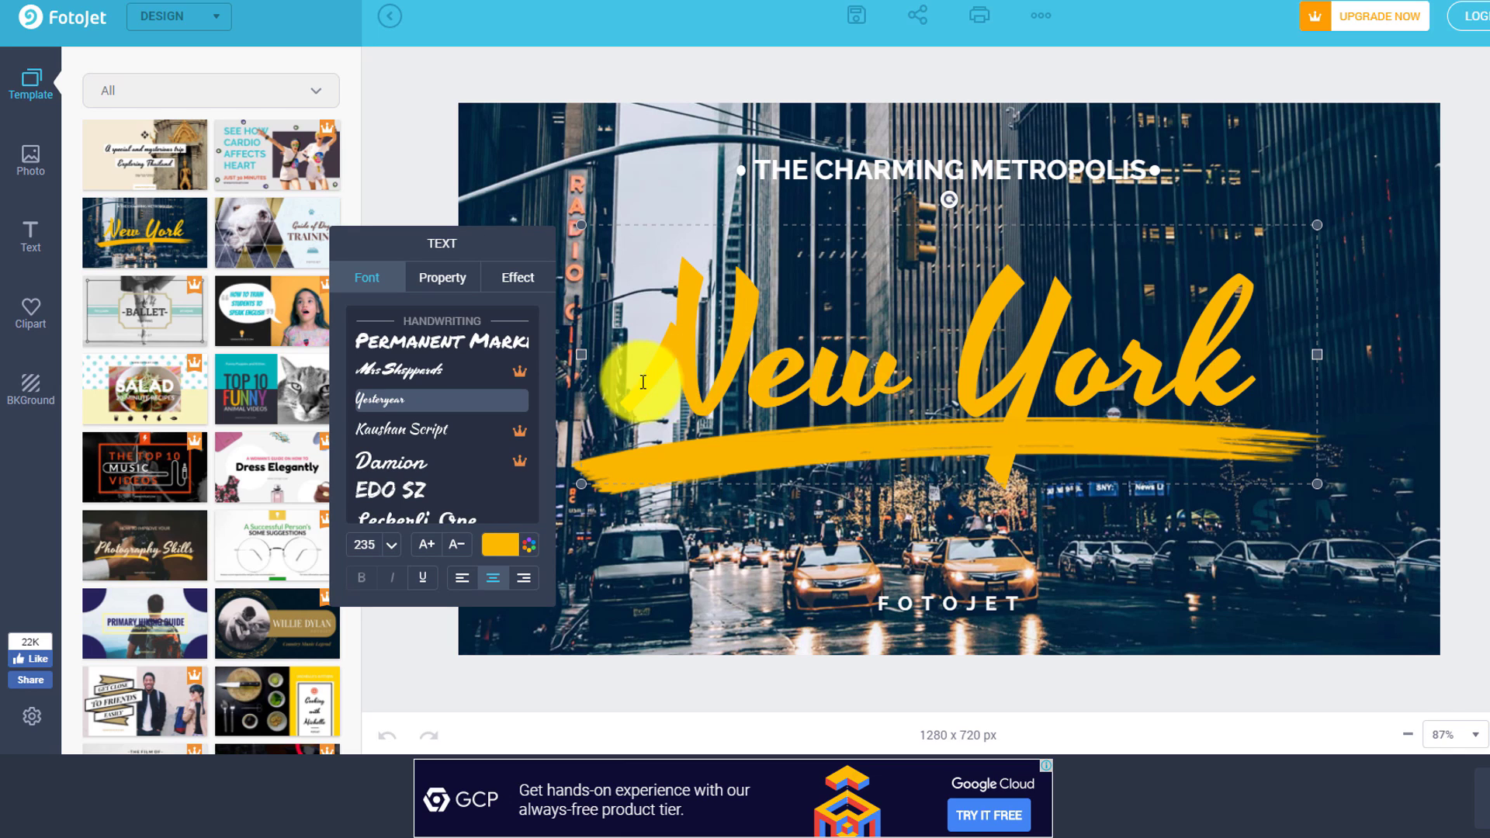
{"action": "left_click_drag", "start_coordinate": [639, 375], "coordinate": [1280, 395]}
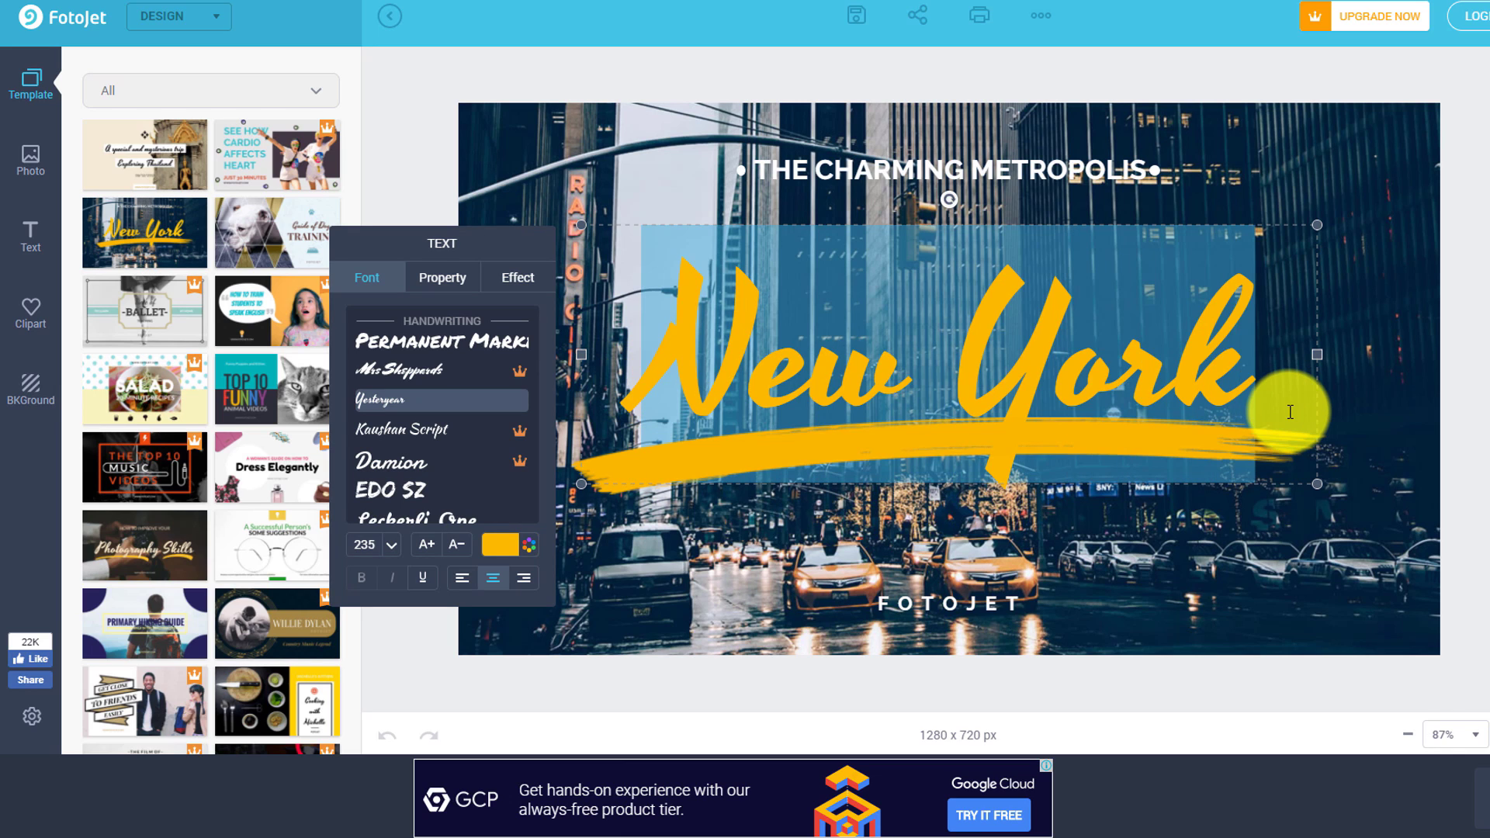
{"action": "type", "text": "Thumbnail"}
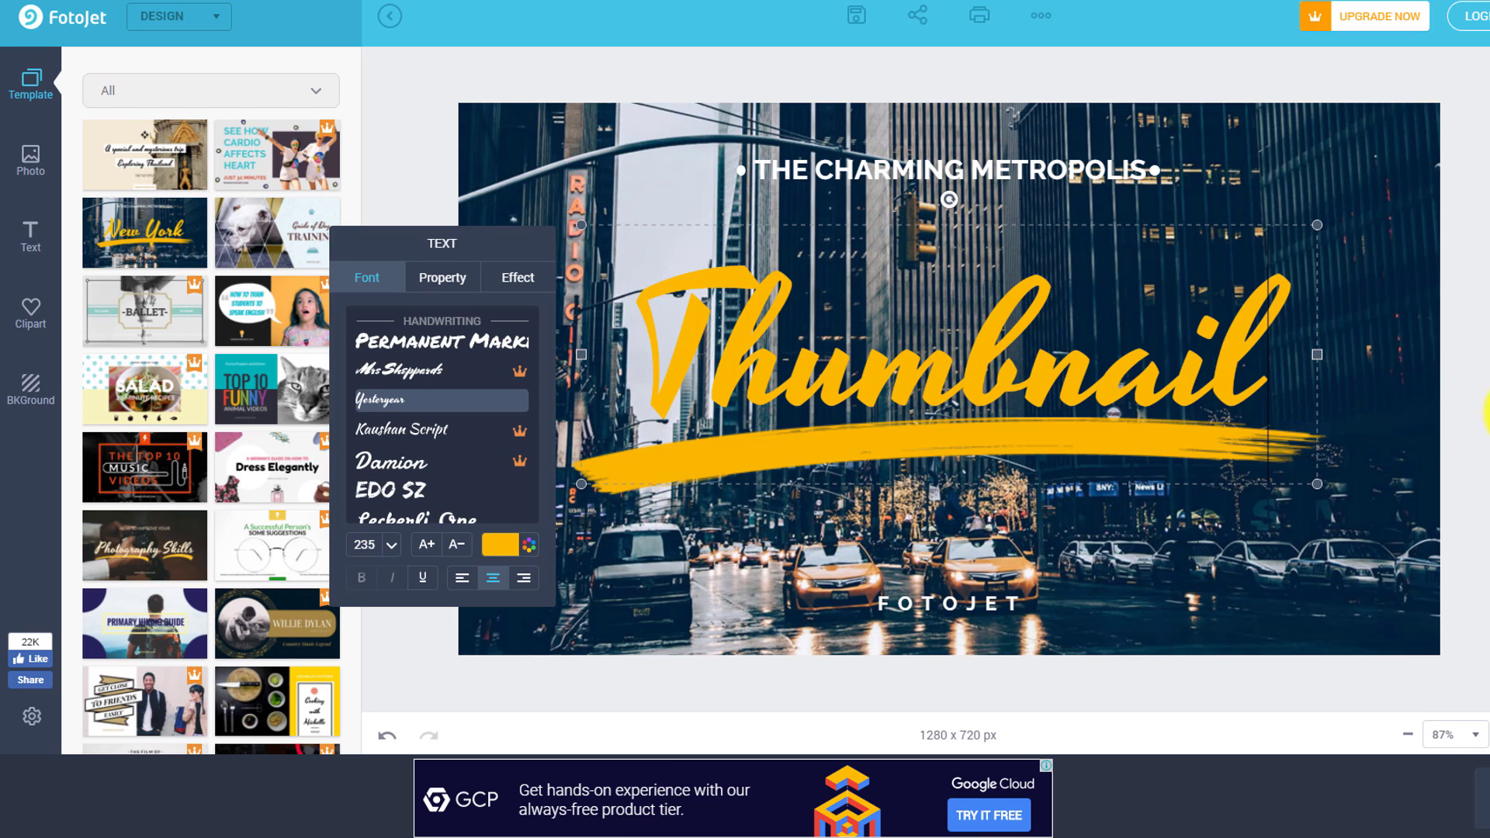
{"action": "left_click", "coordinate": [1032, 176]}
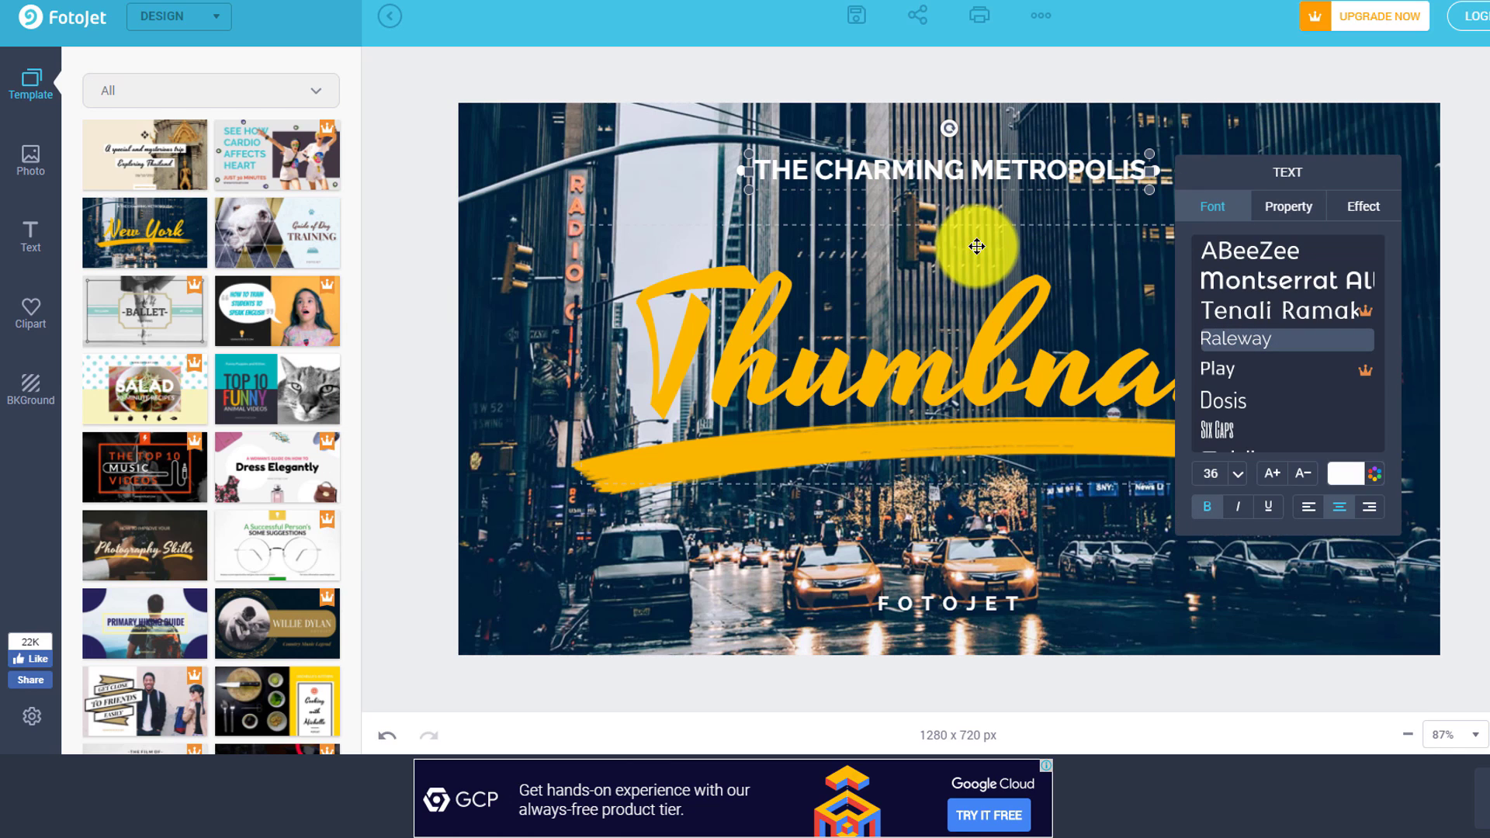
{"action": "left_click", "coordinate": [559, 145]}
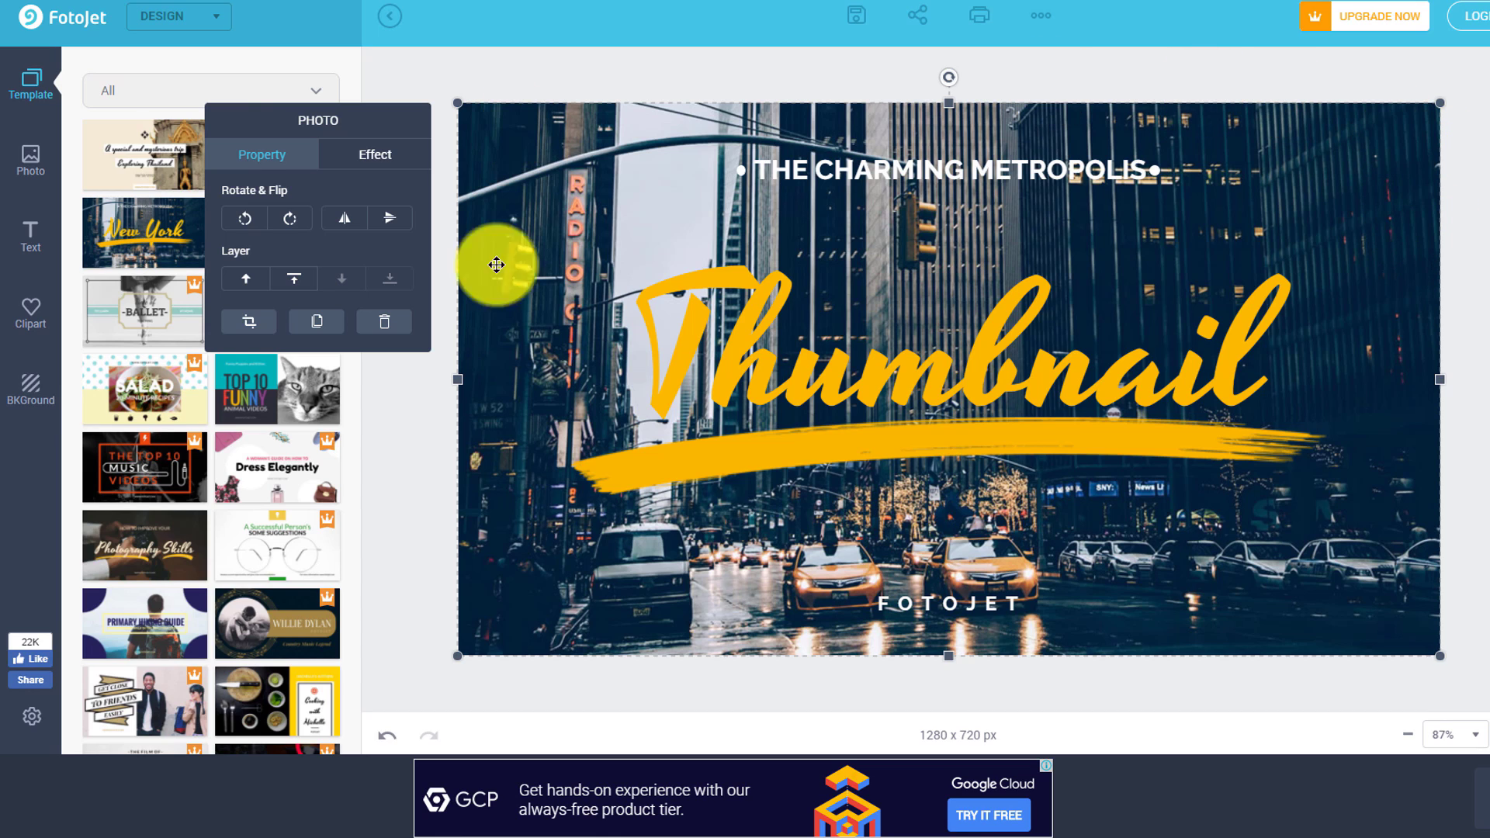
{"action": "left_click", "coordinate": [40, 166]}
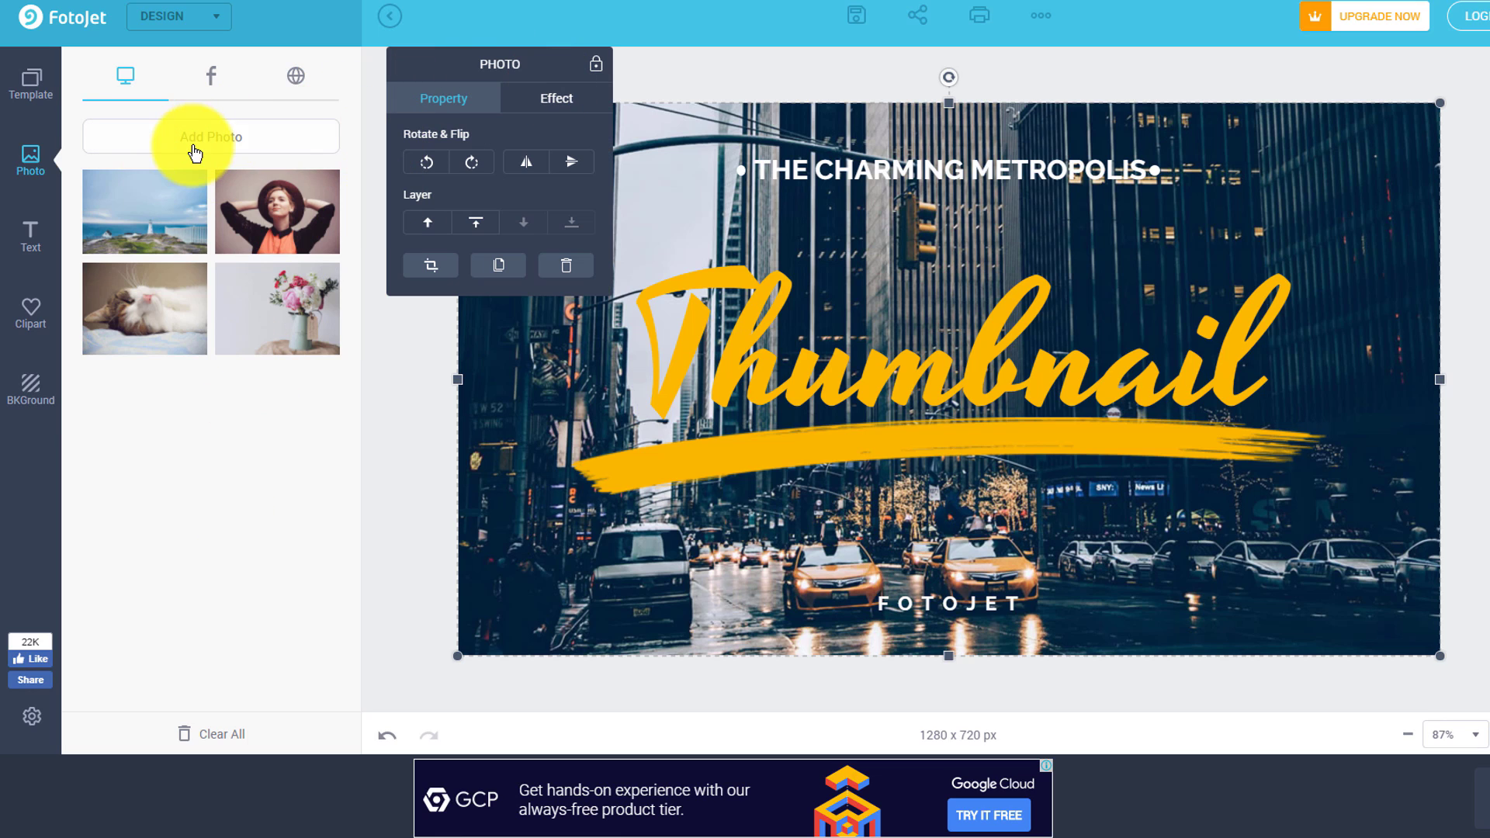
Step: Upload the Dollarphotoclub man-in-bed photo and drop it in as the FotoJet background
{"action": "left_click", "coordinate": [195, 143]}
{"action": "left_click", "coordinate": [319, 97]}
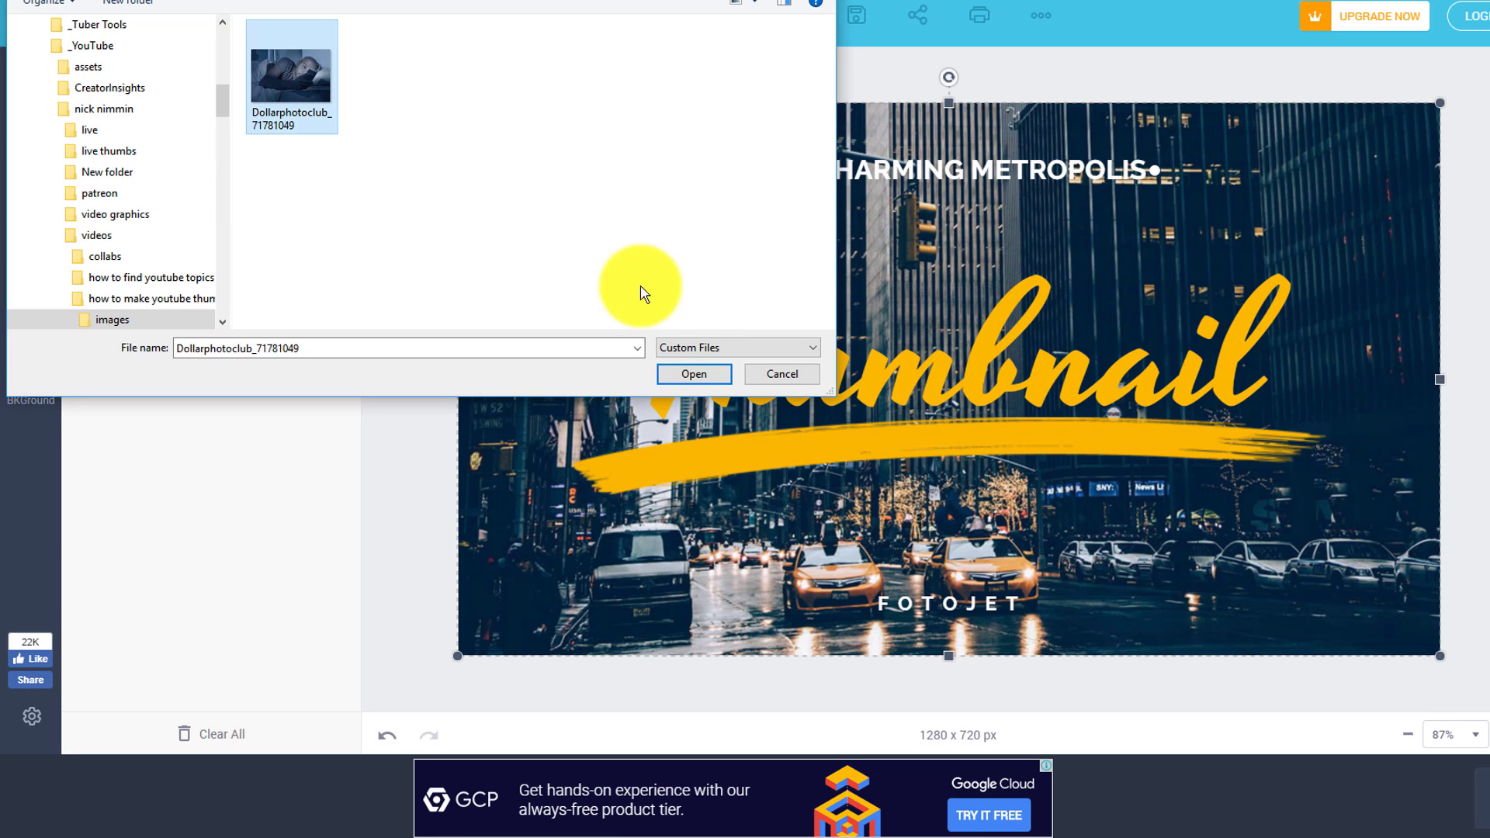
{"action": "left_click", "coordinate": [709, 384]}
{"action": "left_click_drag", "start_coordinate": [99, 173], "coordinate": [1010, 271]}
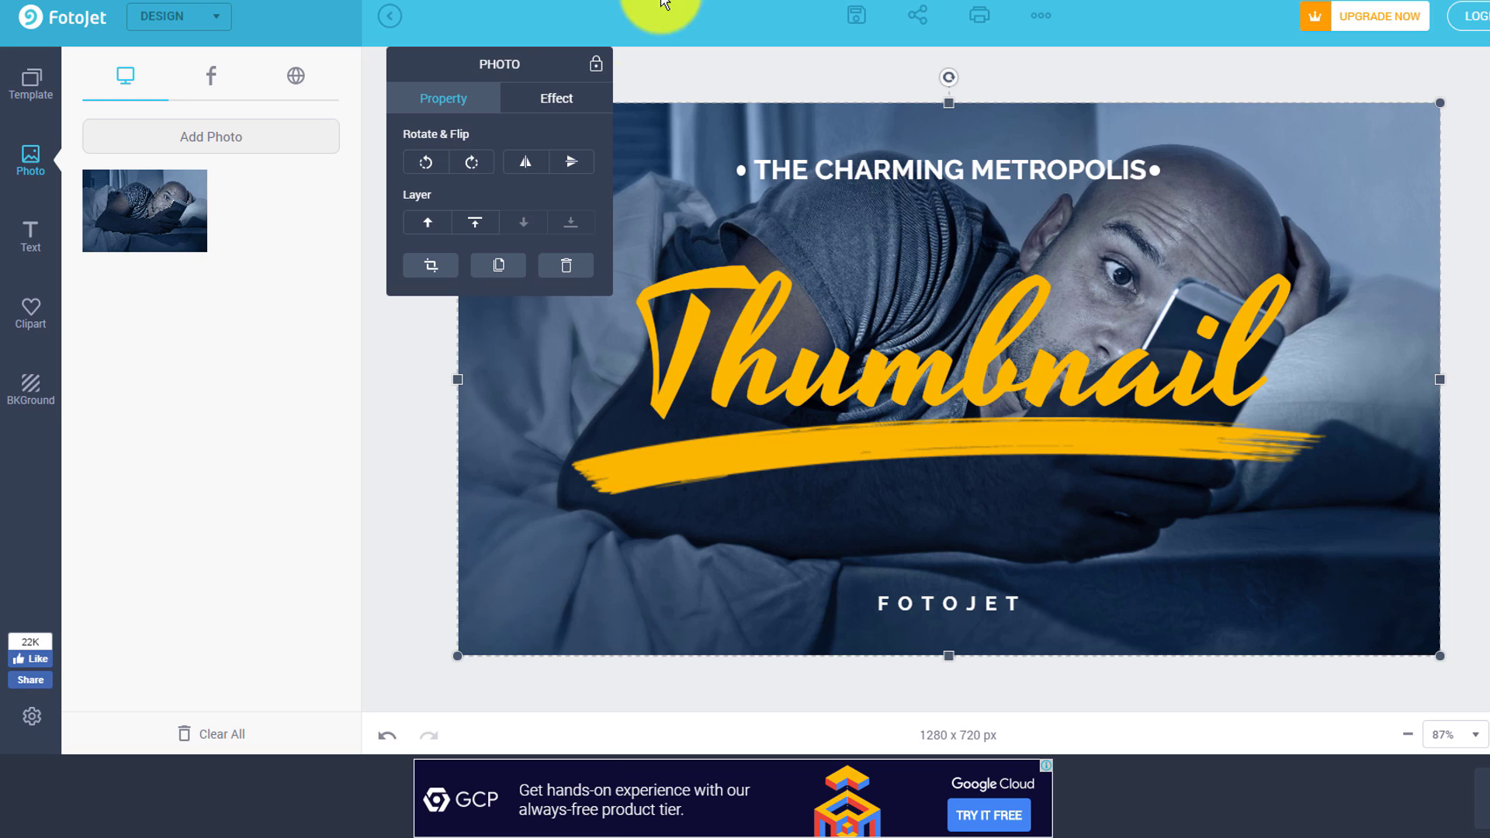
{"action": "left_click_drag", "start_coordinate": [567, 65], "coordinate": [260, 66]}
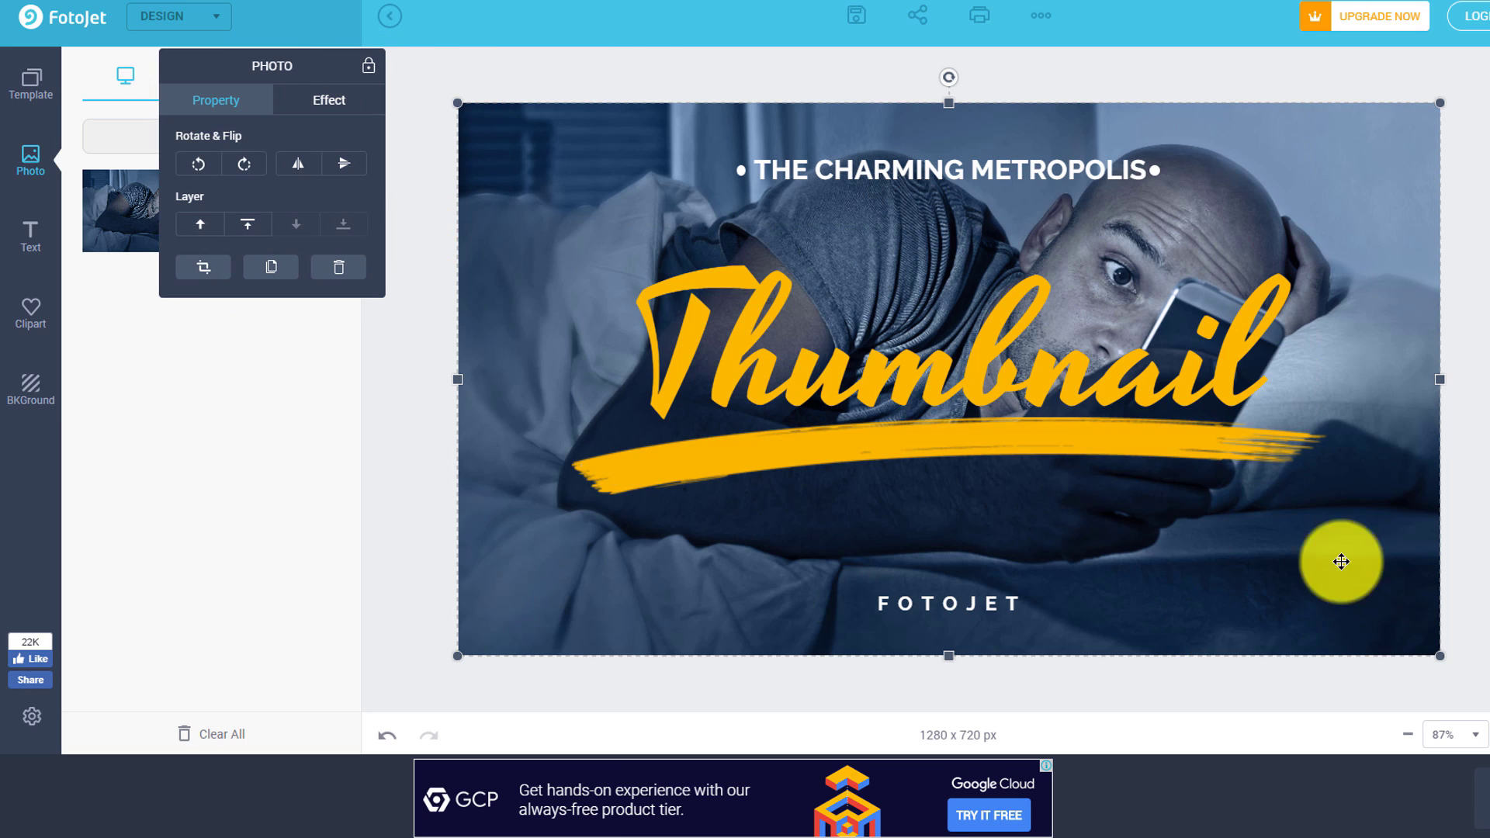
Step: Retype FOTOJET as a large bottom-centred CHANNEL NAME, then enlarge and centre THE CHARMING METROPOLIS
{"action": "left_click", "coordinate": [1007, 422]}
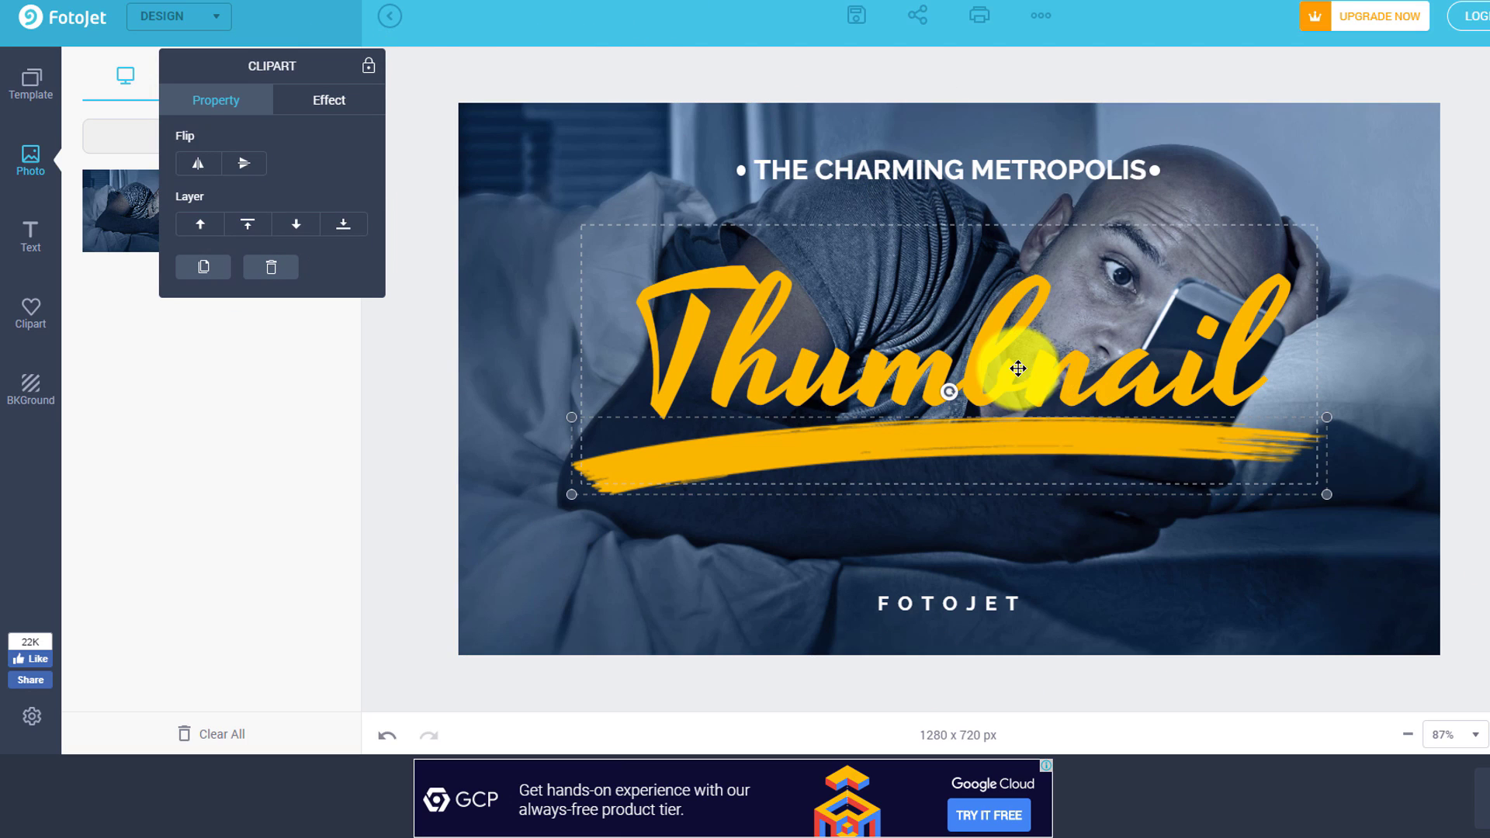
{"action": "left_click", "coordinate": [938, 177]}
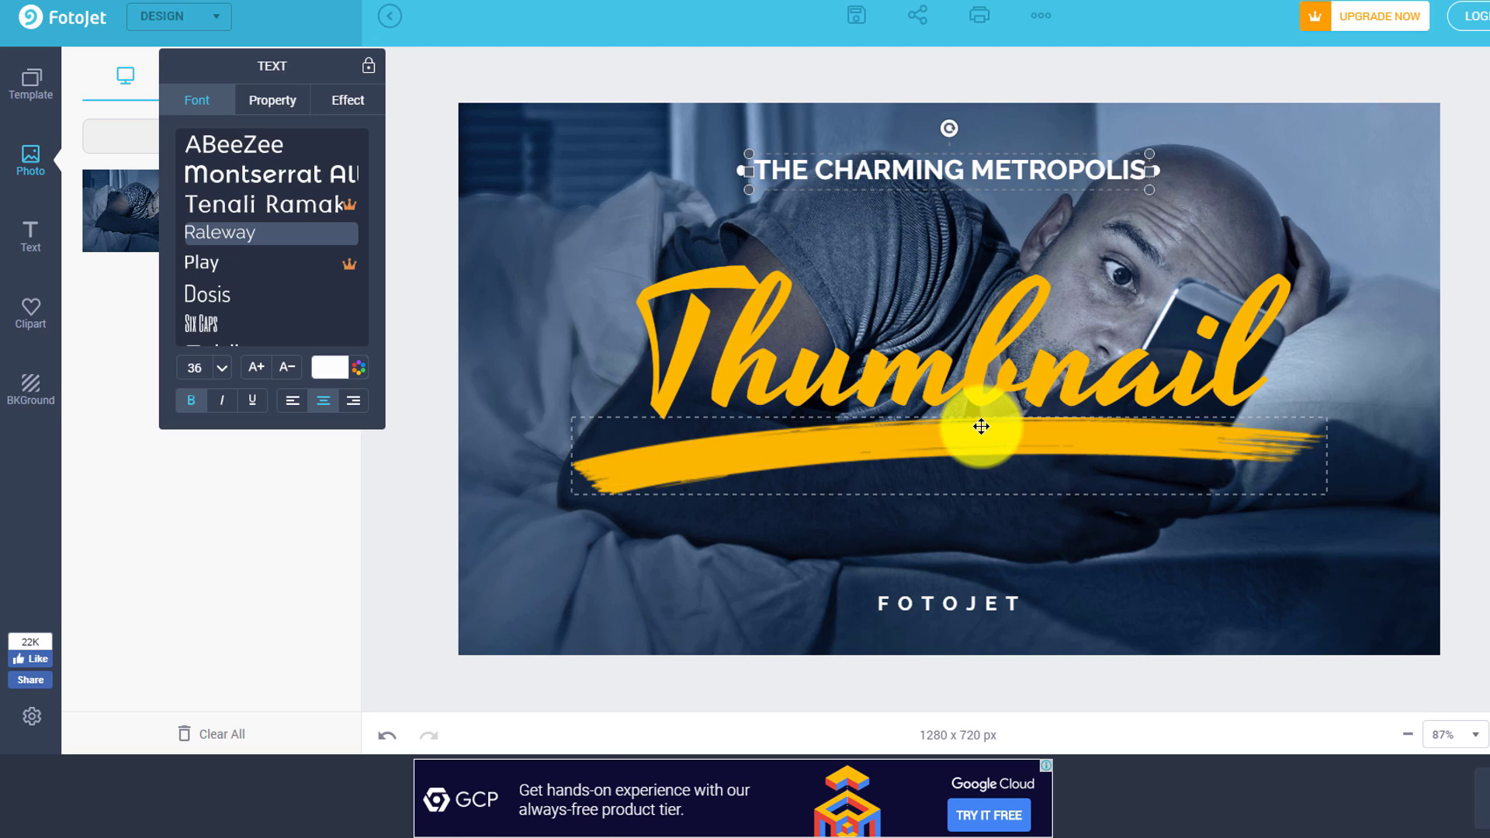
{"action": "left_click", "coordinate": [971, 604]}
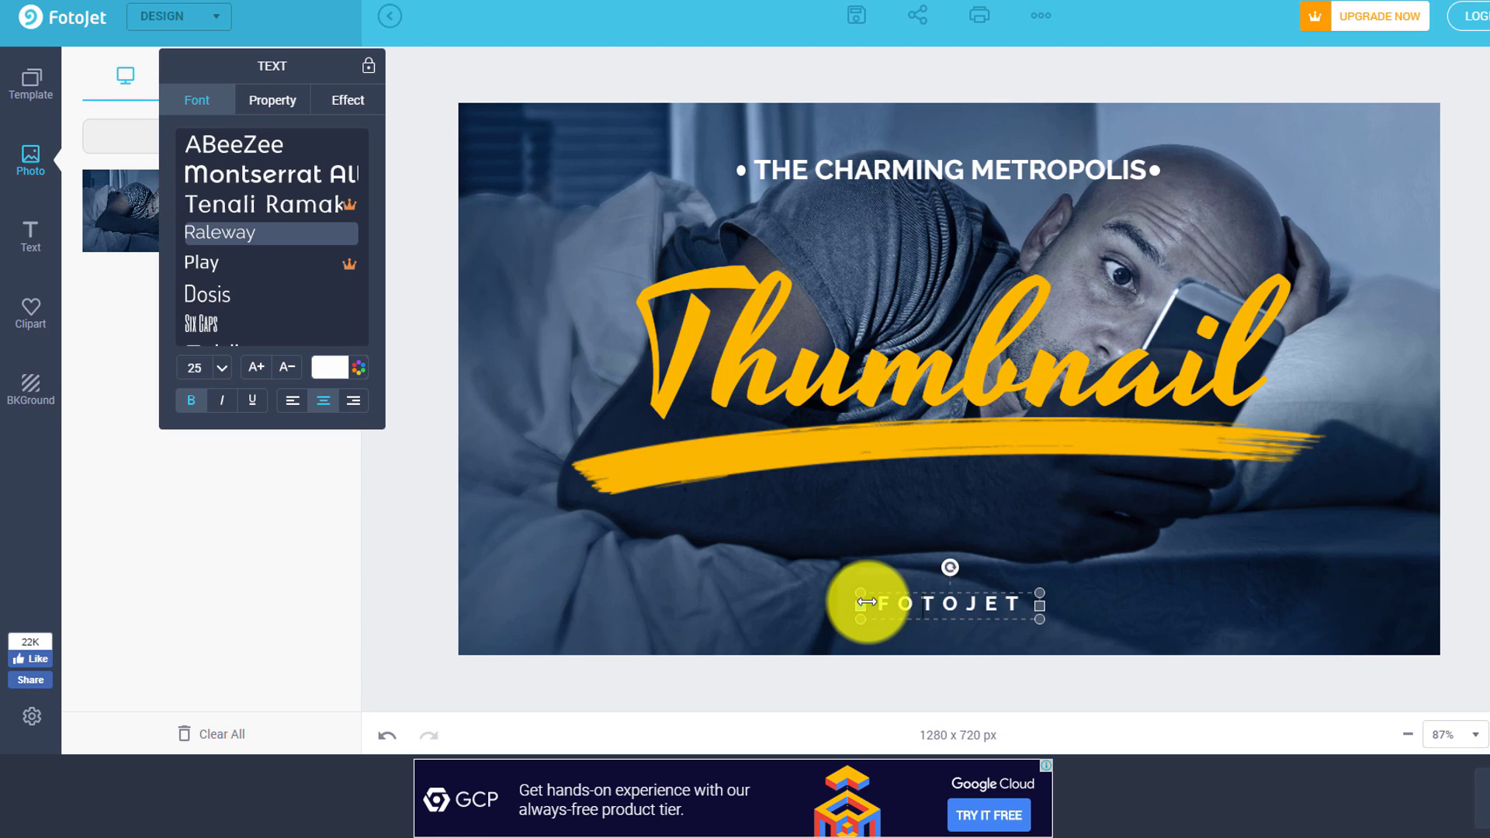
{"action": "left_click_drag", "start_coordinate": [880, 603], "coordinate": [1081, 603]}
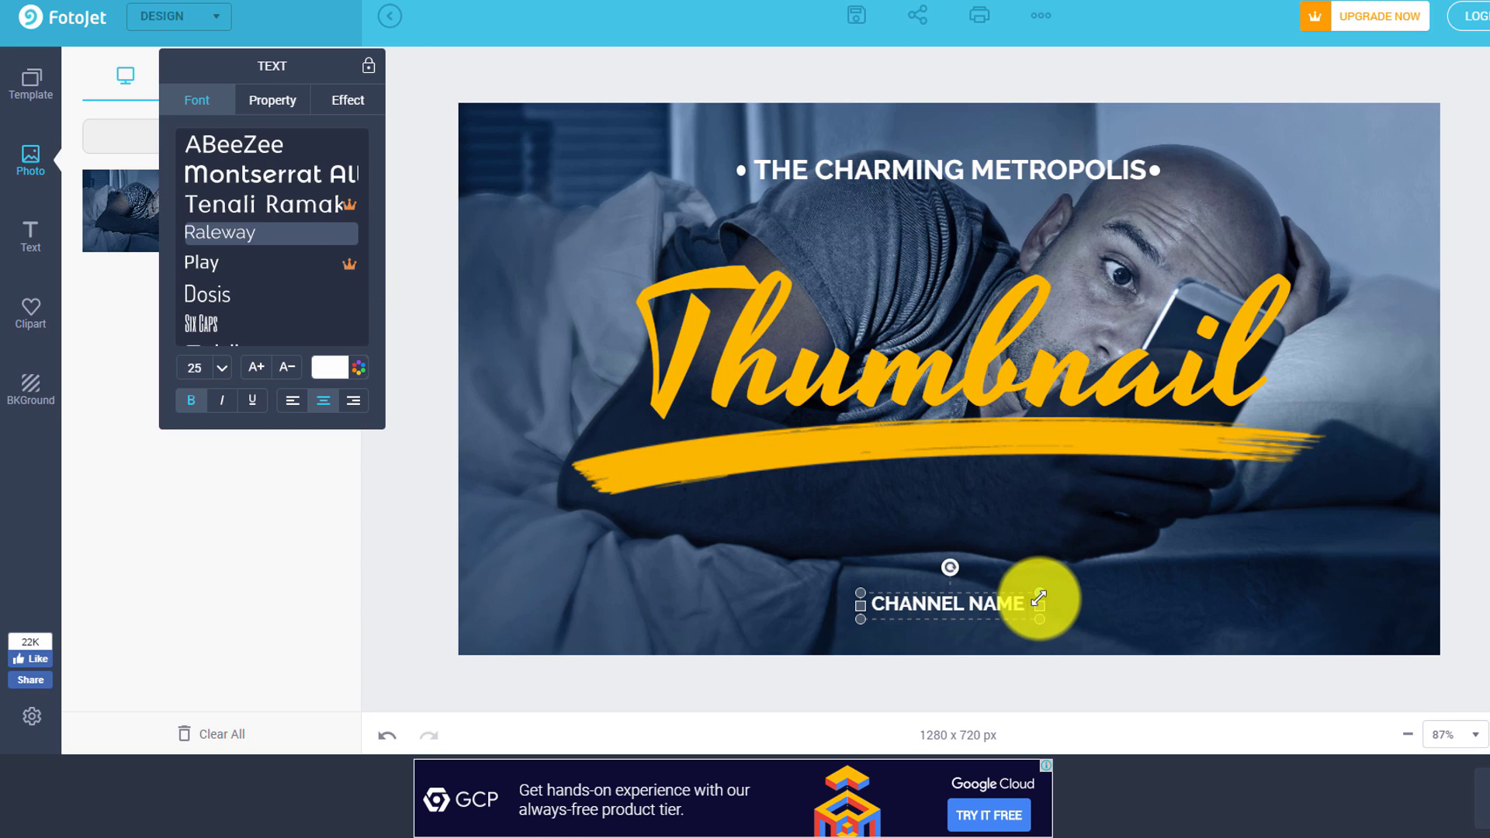
{"action": "left_click_drag", "start_coordinate": [1039, 599], "coordinate": [1298, 512]}
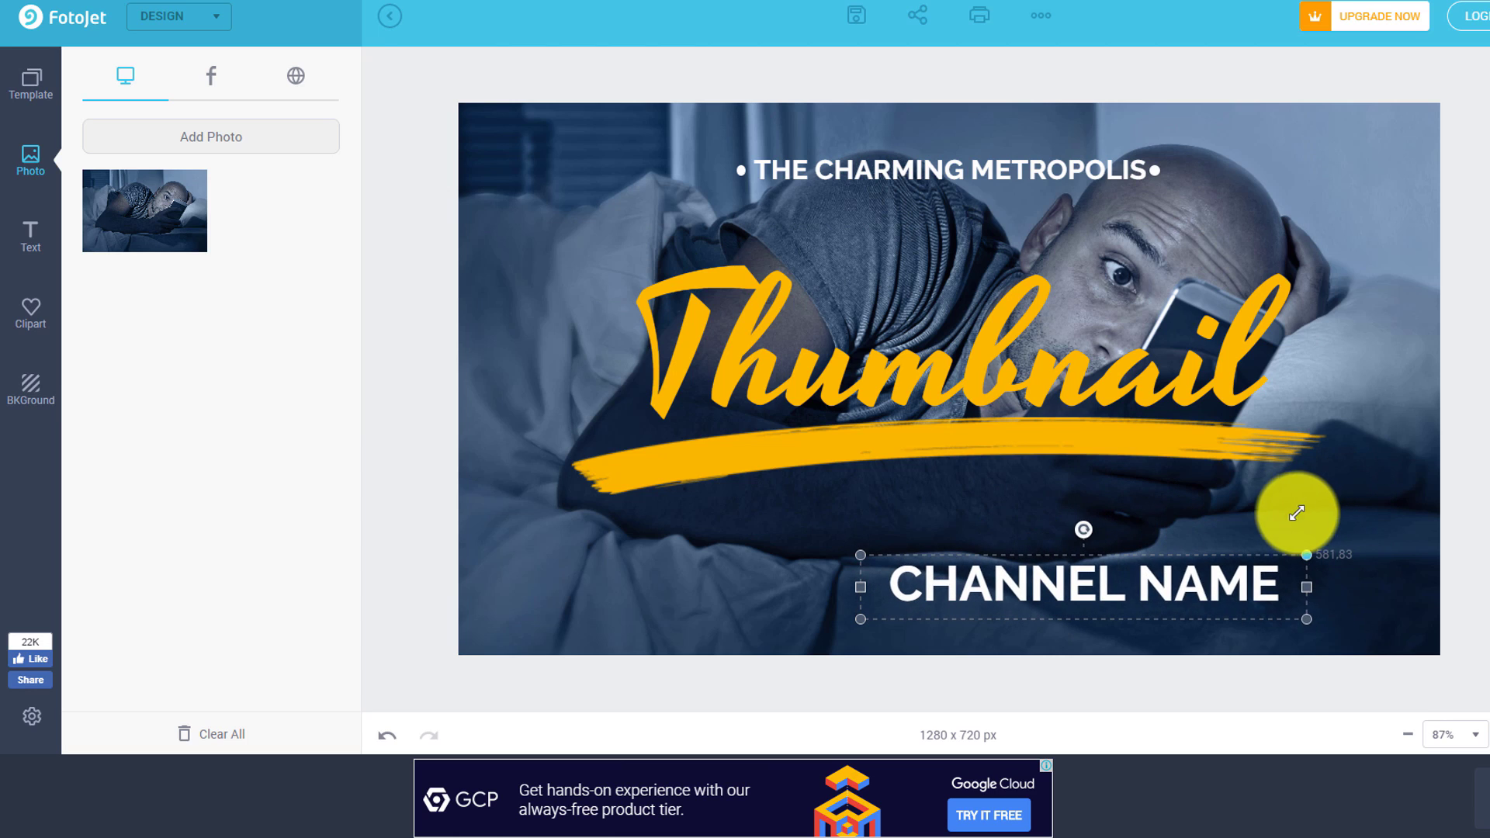
{"action": "left_click_drag", "start_coordinate": [1134, 585], "coordinate": [1034, 611]}
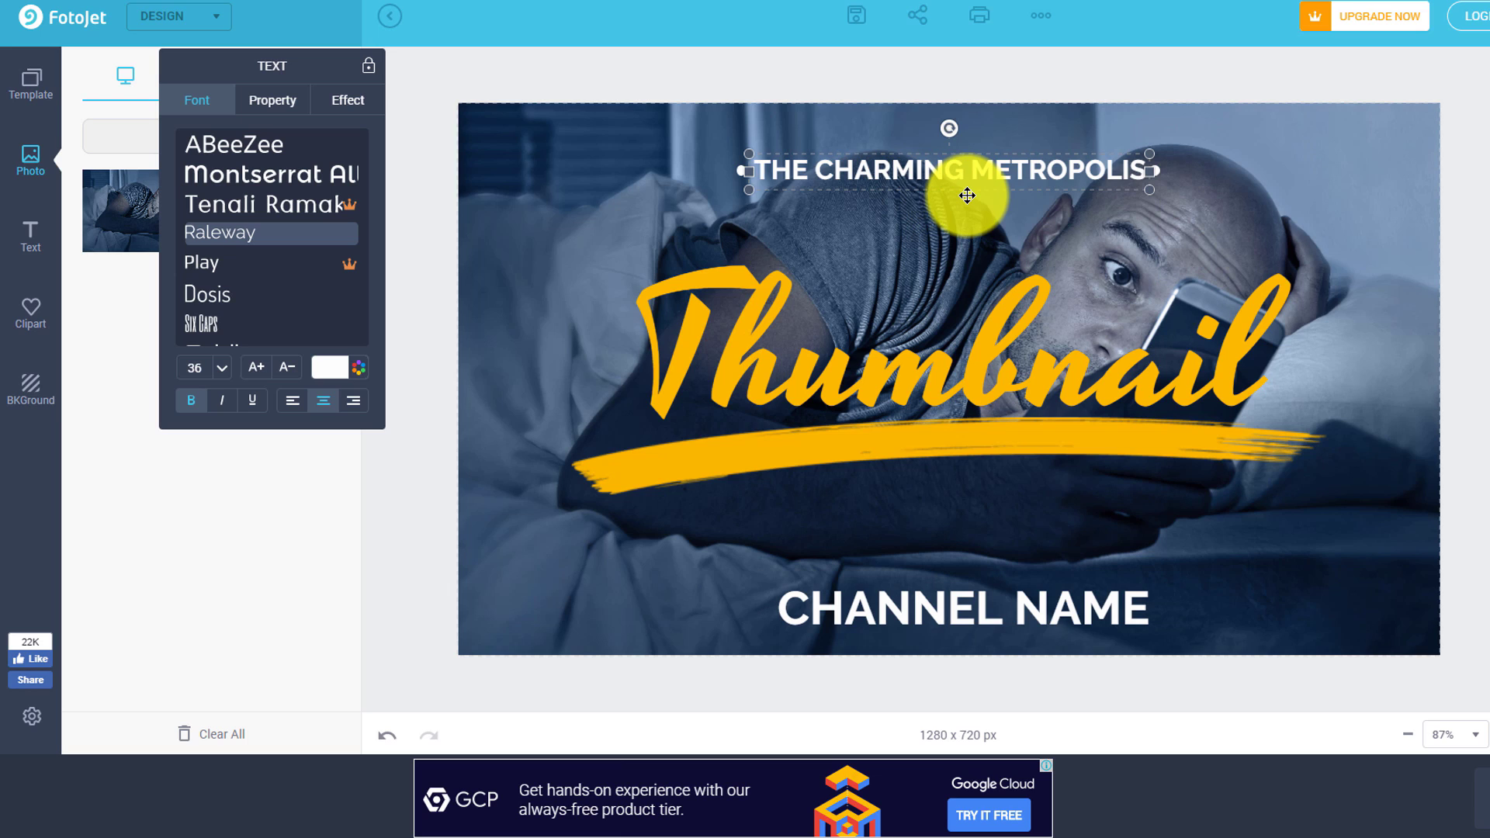
{"action": "left_click_drag", "start_coordinate": [748, 194], "coordinate": [610, 225]}
{"action": "left_click_drag", "start_coordinate": [882, 190], "coordinate": [960, 176]}
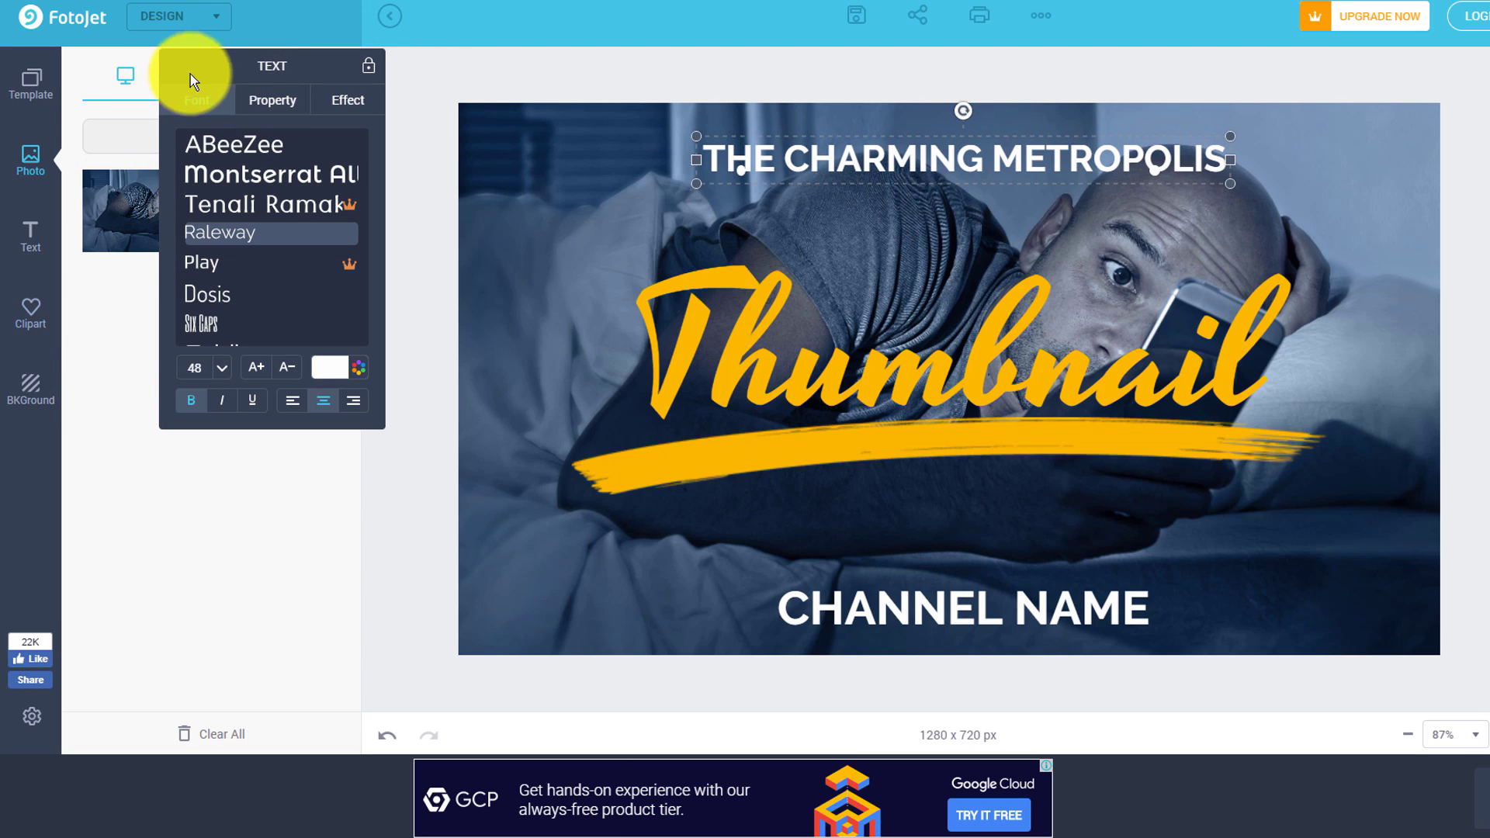
Step: Show FotoJet's heading and text style samples beside the canvas and scroll through them
{"action": "left_click", "coordinate": [33, 319]}
{"action": "left_click_drag", "start_coordinate": [280, 70], "coordinate": [1389, 342]}
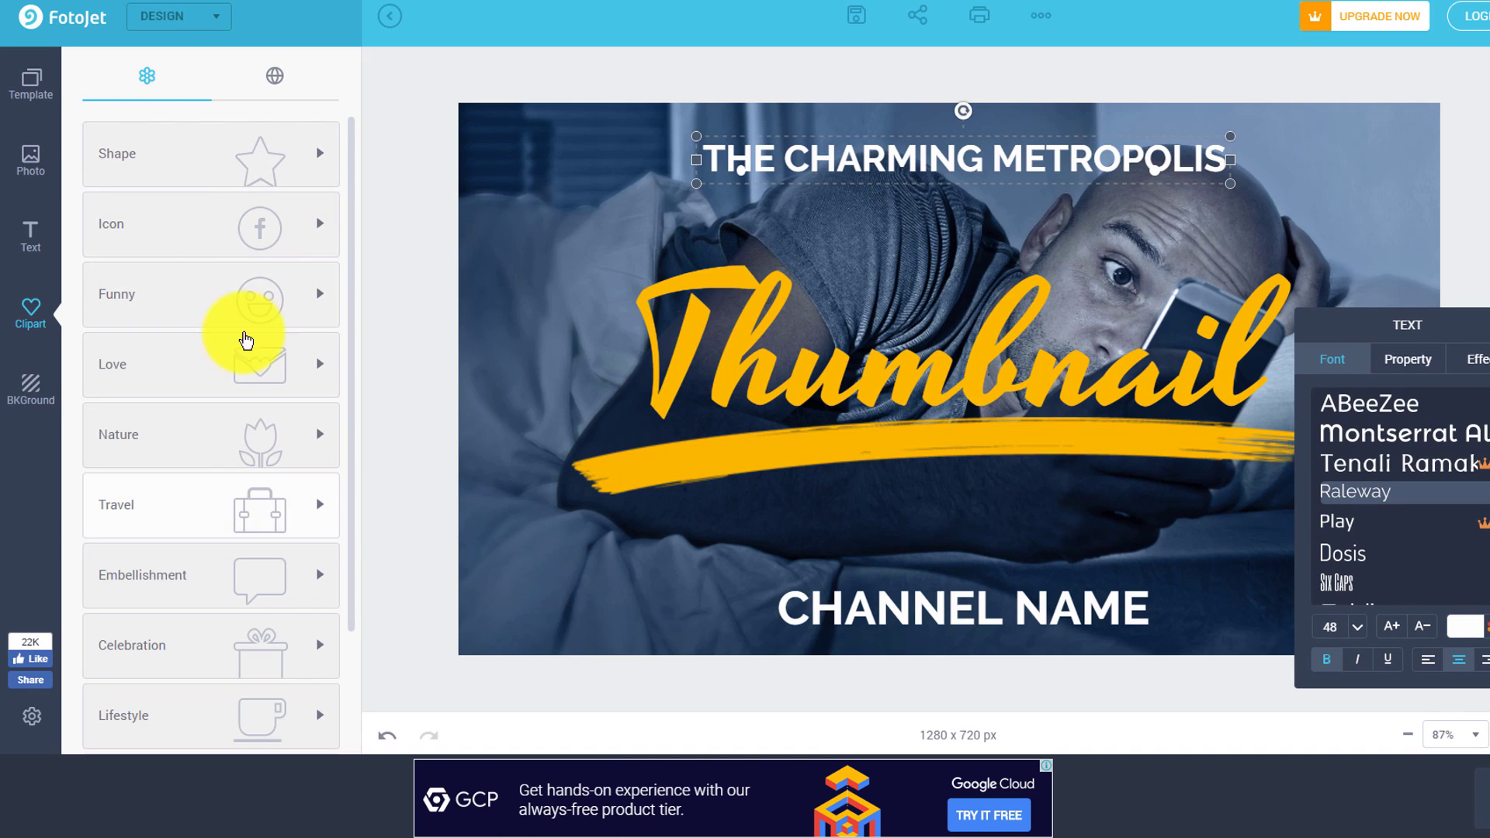
{"action": "left_click", "coordinate": [31, 237]}
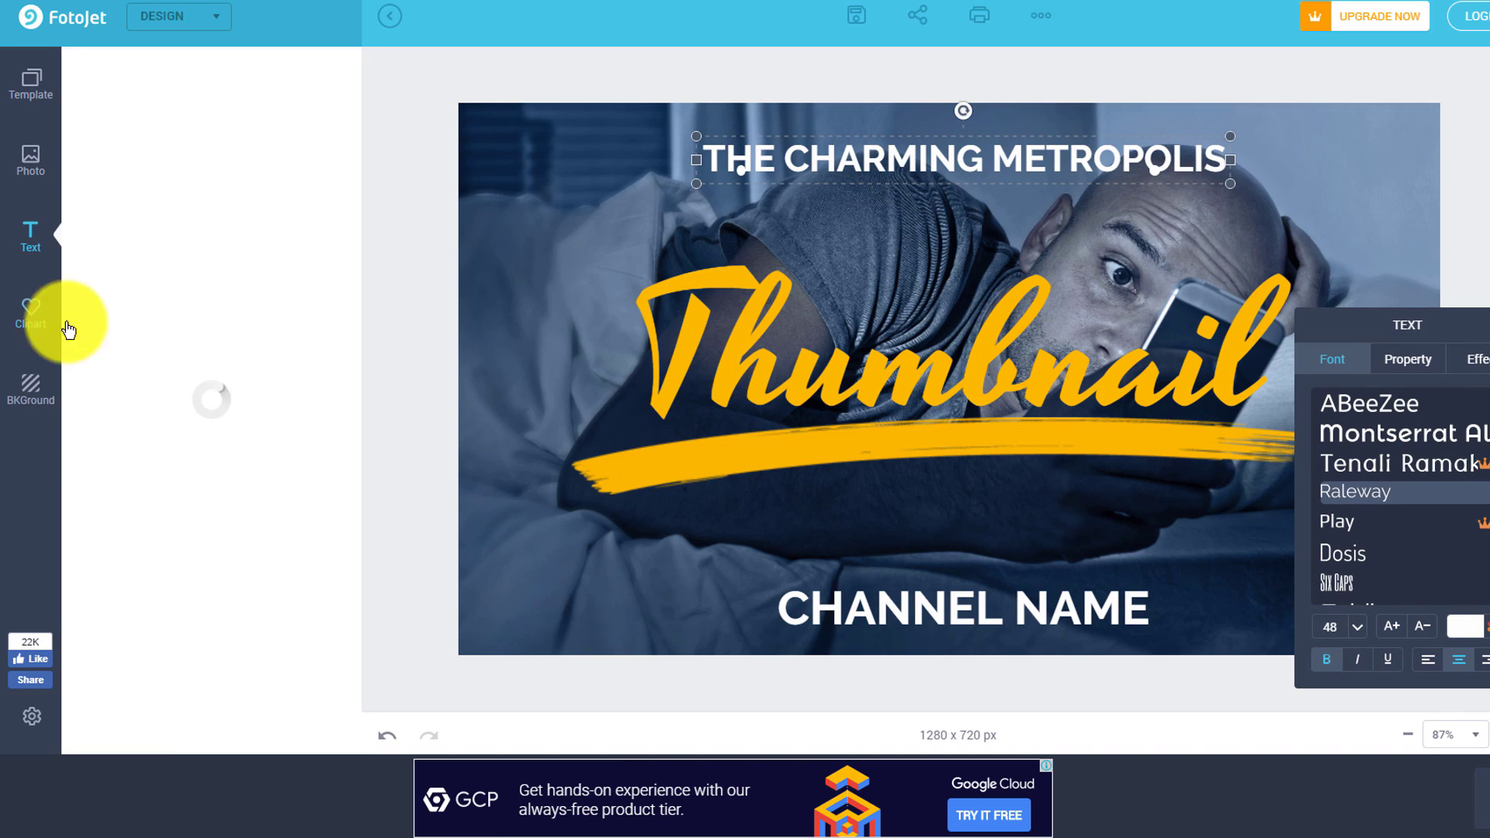
{"action": "scroll", "coordinate": [167, 492], "scroll_direction": "down", "scroll_amount": 4}
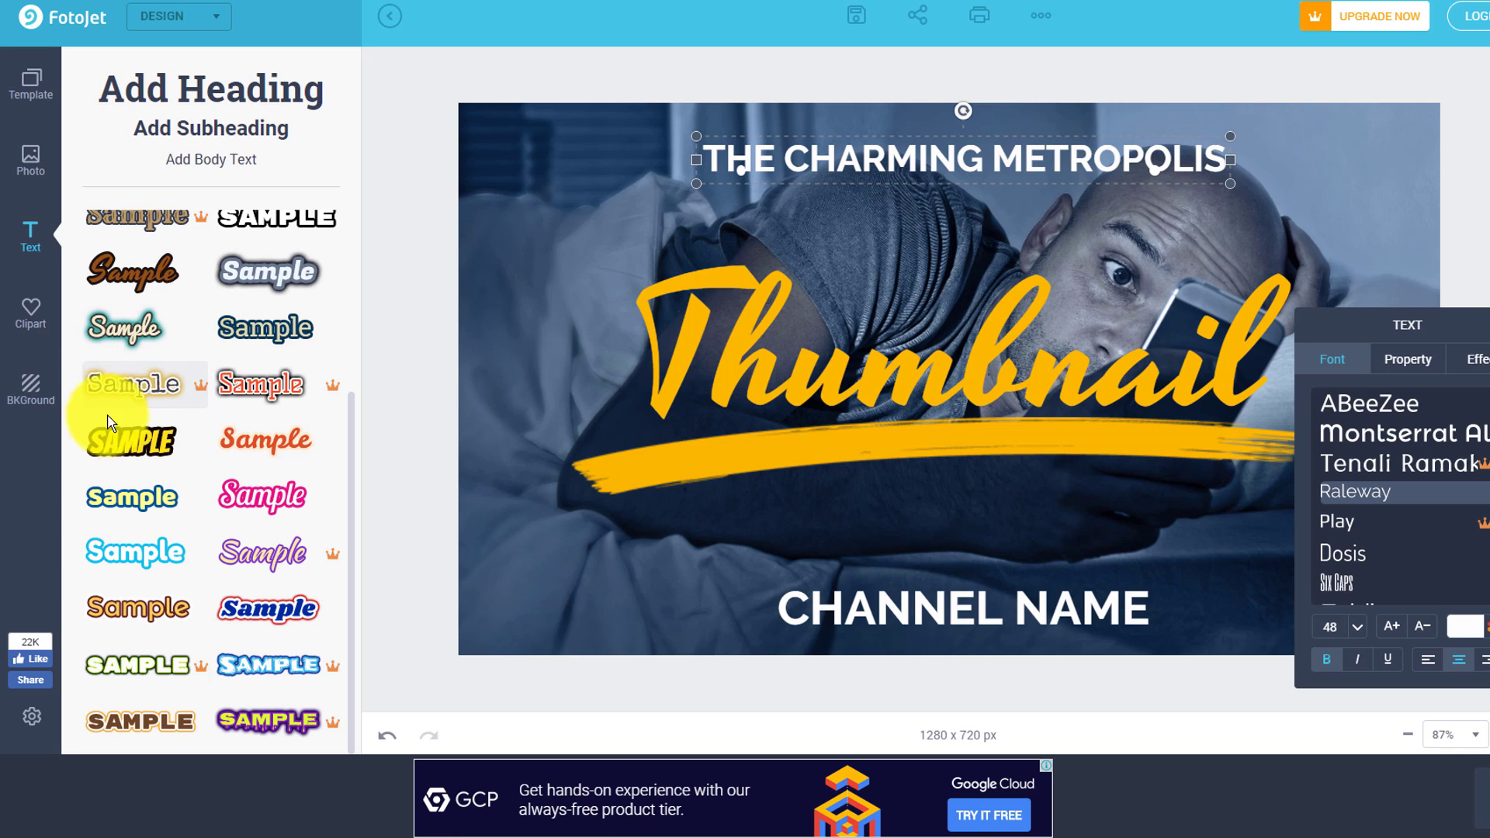
{"action": "scroll", "coordinate": [133, 399], "scroll_direction": "up", "scroll_amount": 4}
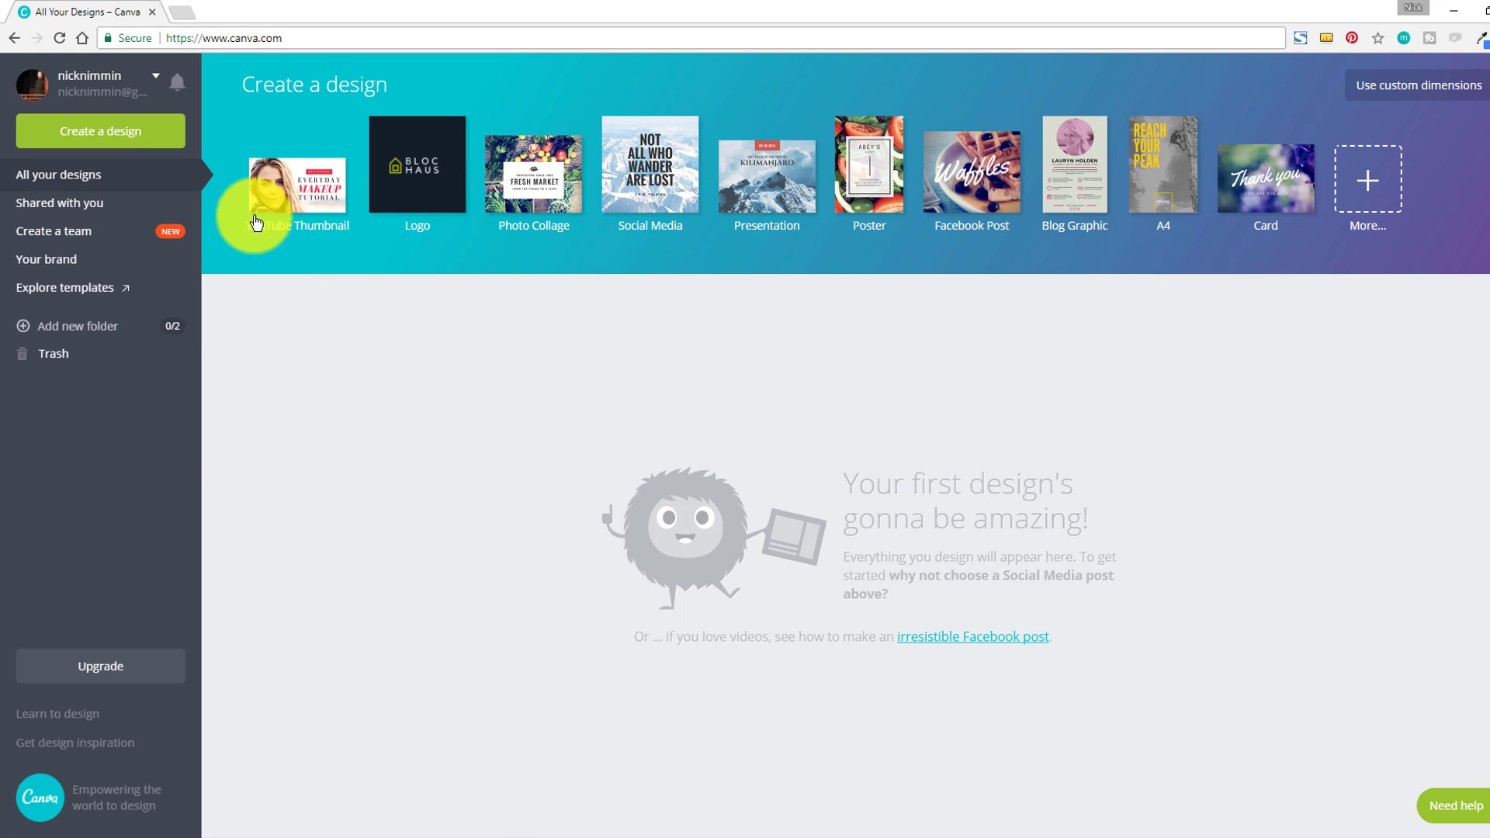
Step: Create a new Canva YouTube Thumbnail, browse the layouts, and apply THE JOURNEY OUTWARDS sunset layout
{"action": "left_click", "coordinate": [299, 210]}
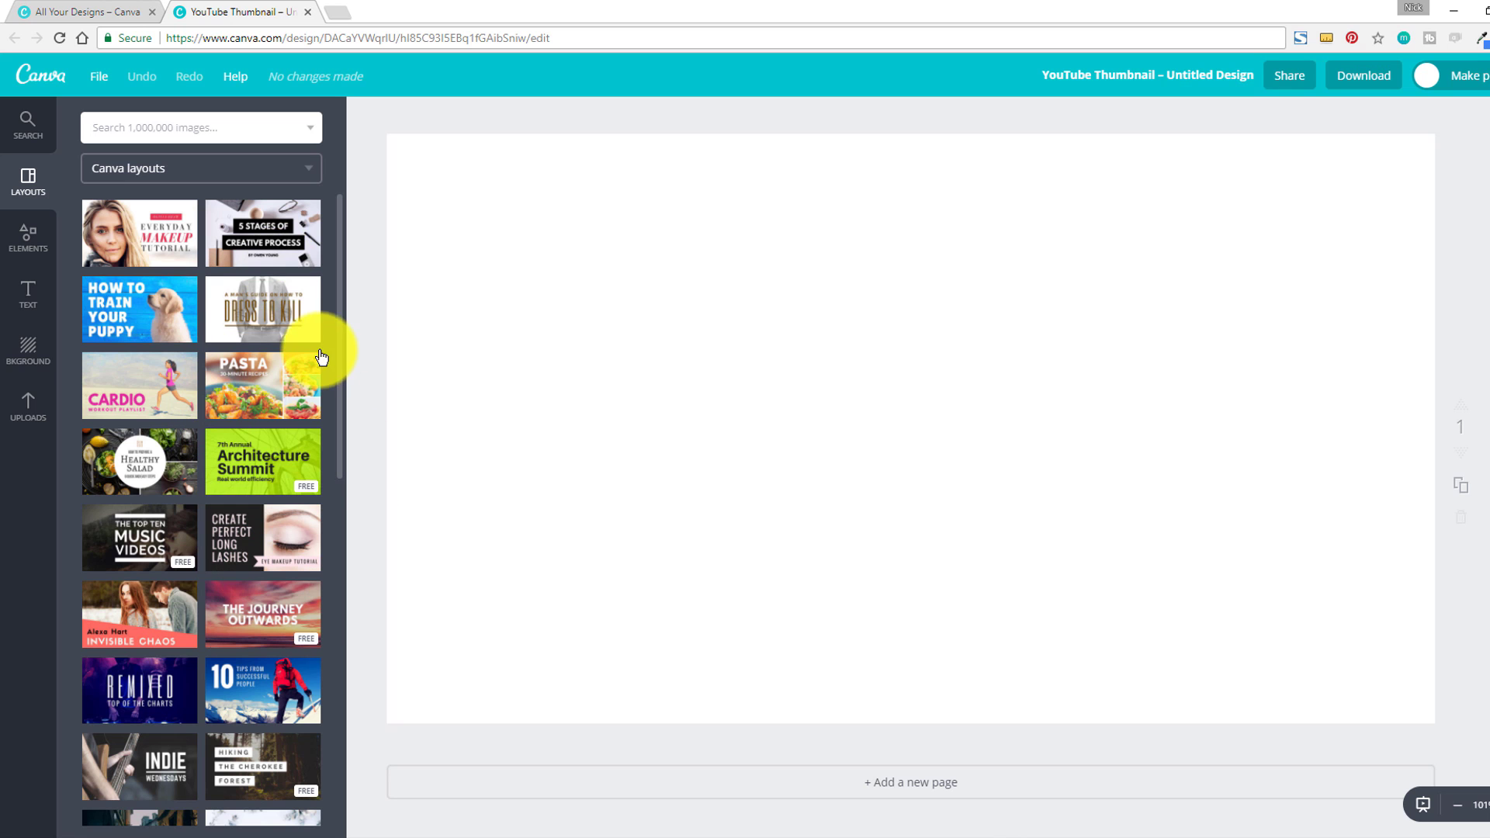
{"action": "scroll", "coordinate": [266, 532], "scroll_direction": "down", "scroll_amount": 3}
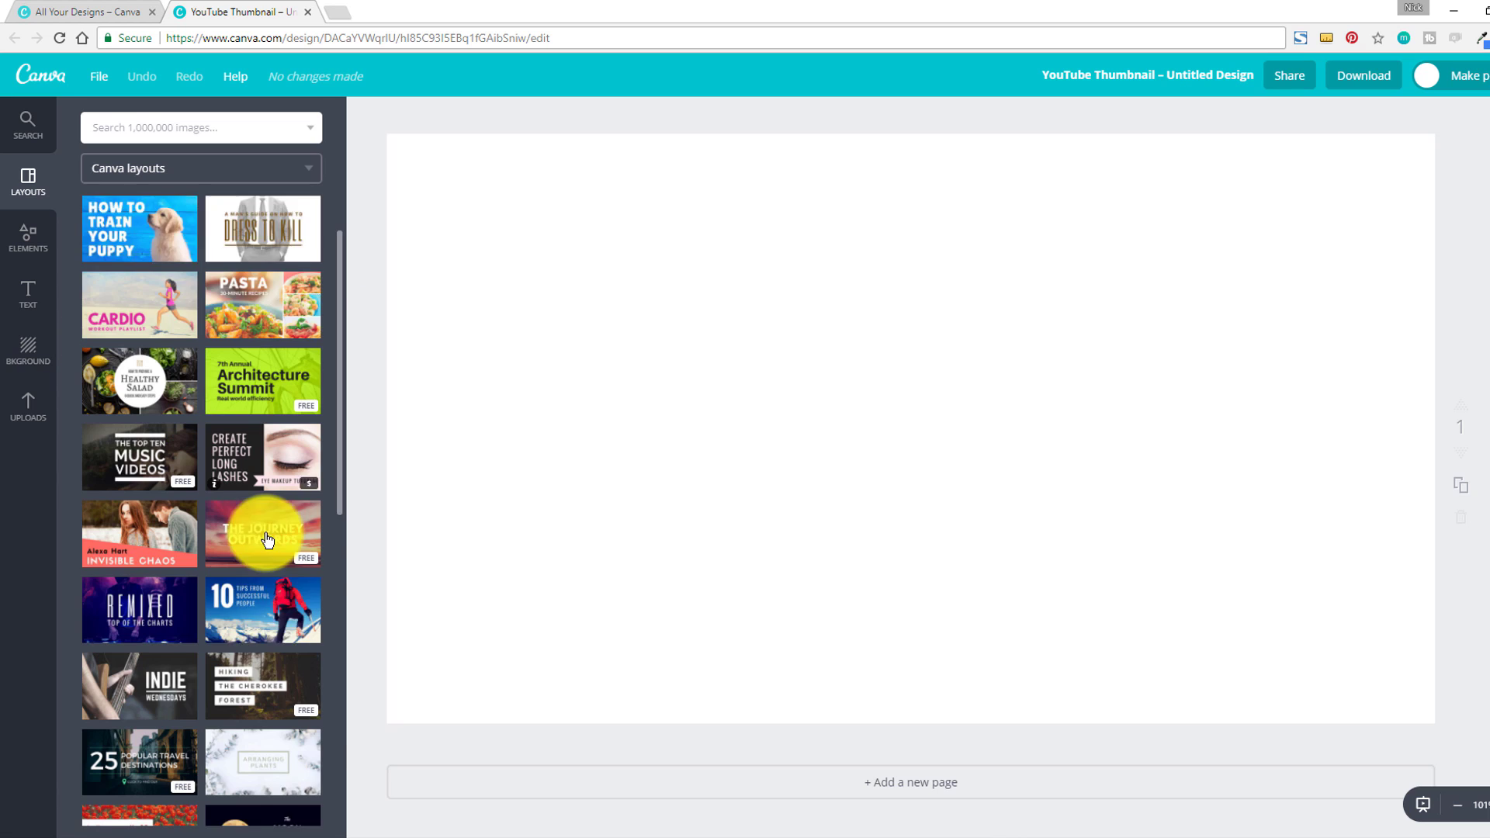
{"action": "scroll", "coordinate": [204, 289], "scroll_direction": "down", "scroll_amount": 5}
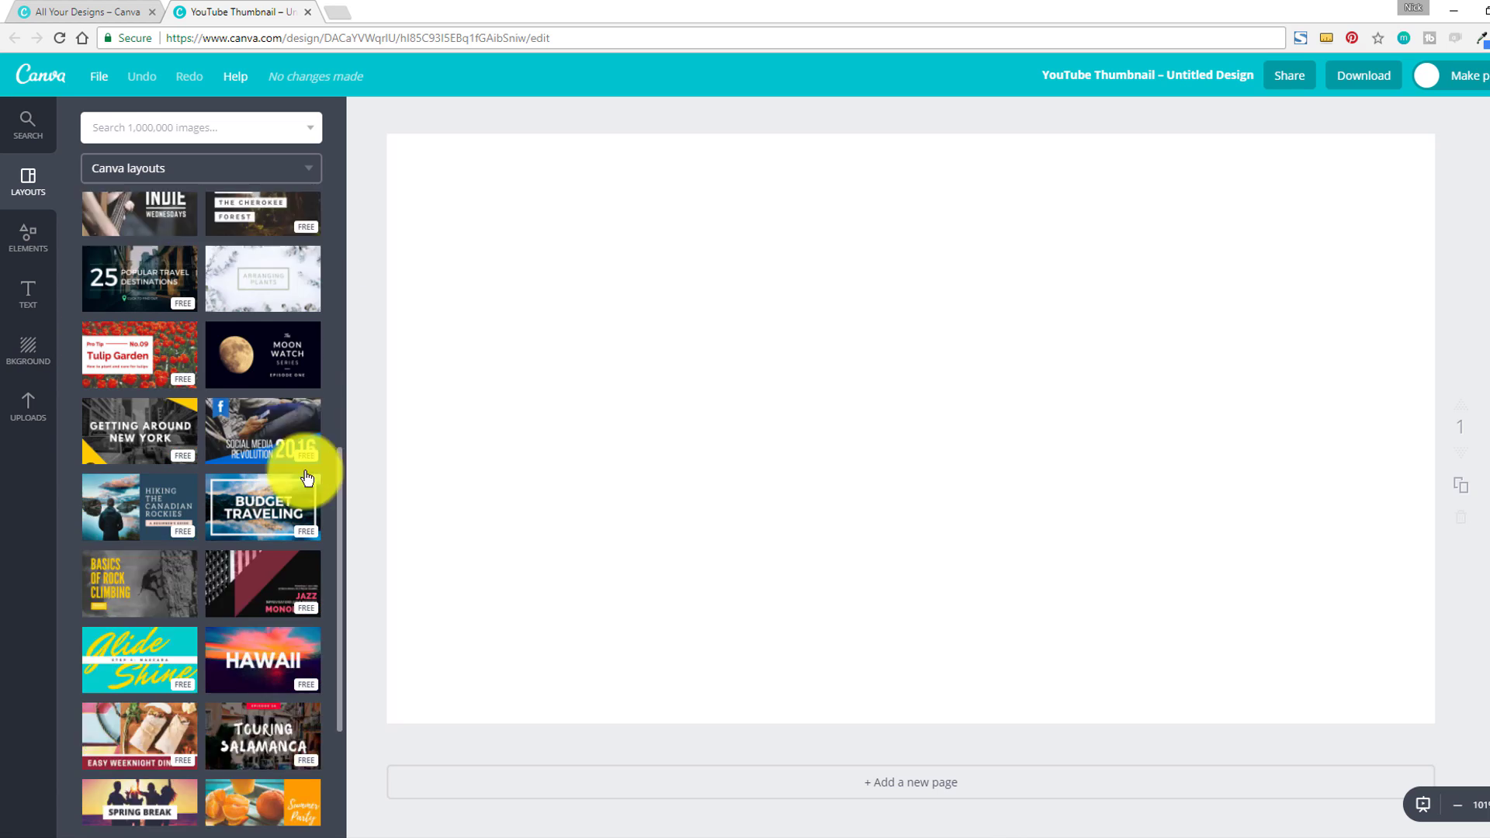
{"action": "scroll", "coordinate": [171, 376], "scroll_direction": "up", "scroll_amount": 1}
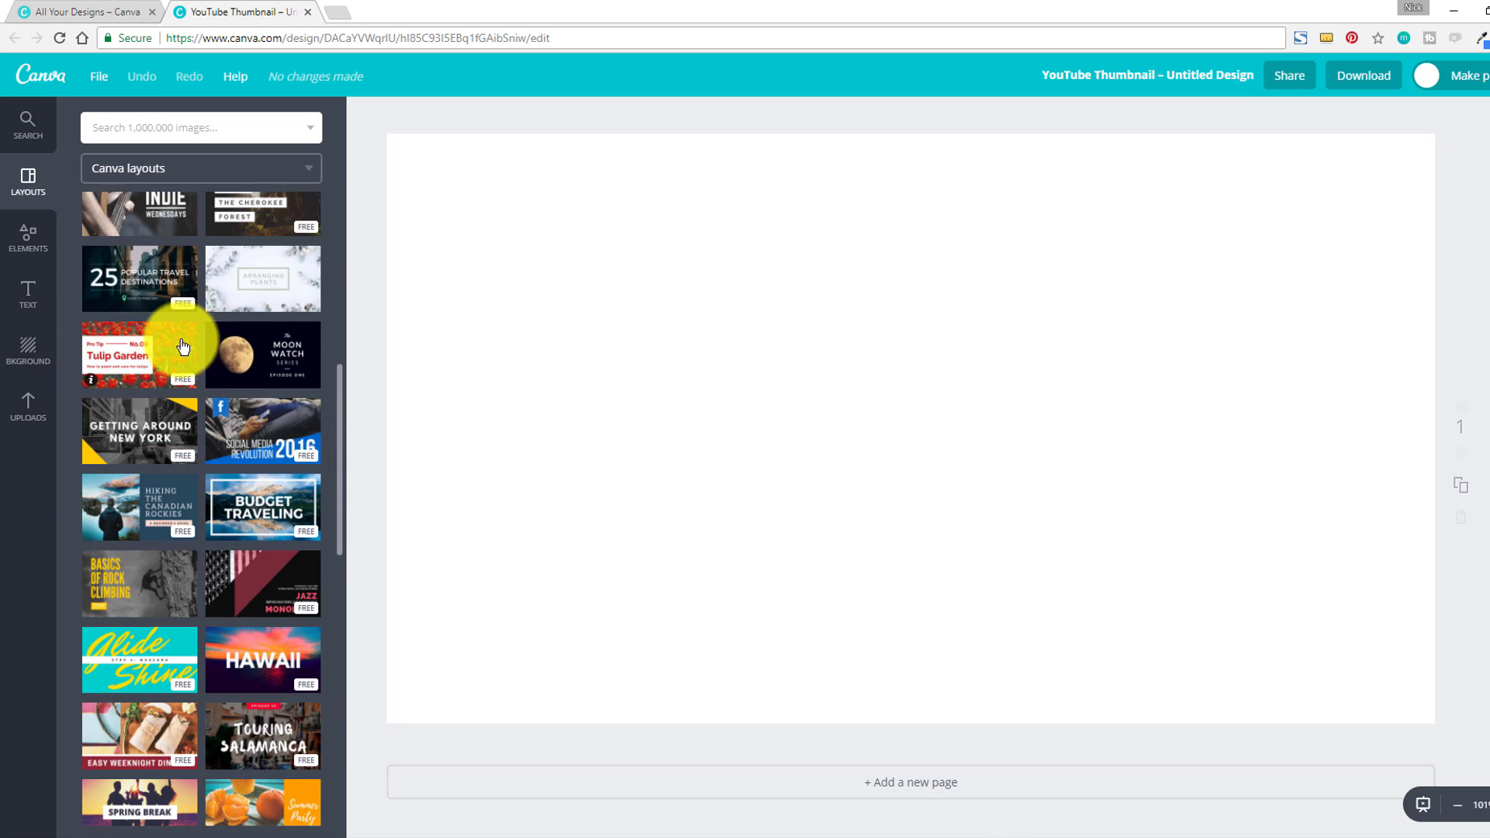
{"action": "scroll", "coordinate": [171, 349], "scroll_direction": "up", "scroll_amount": 7}
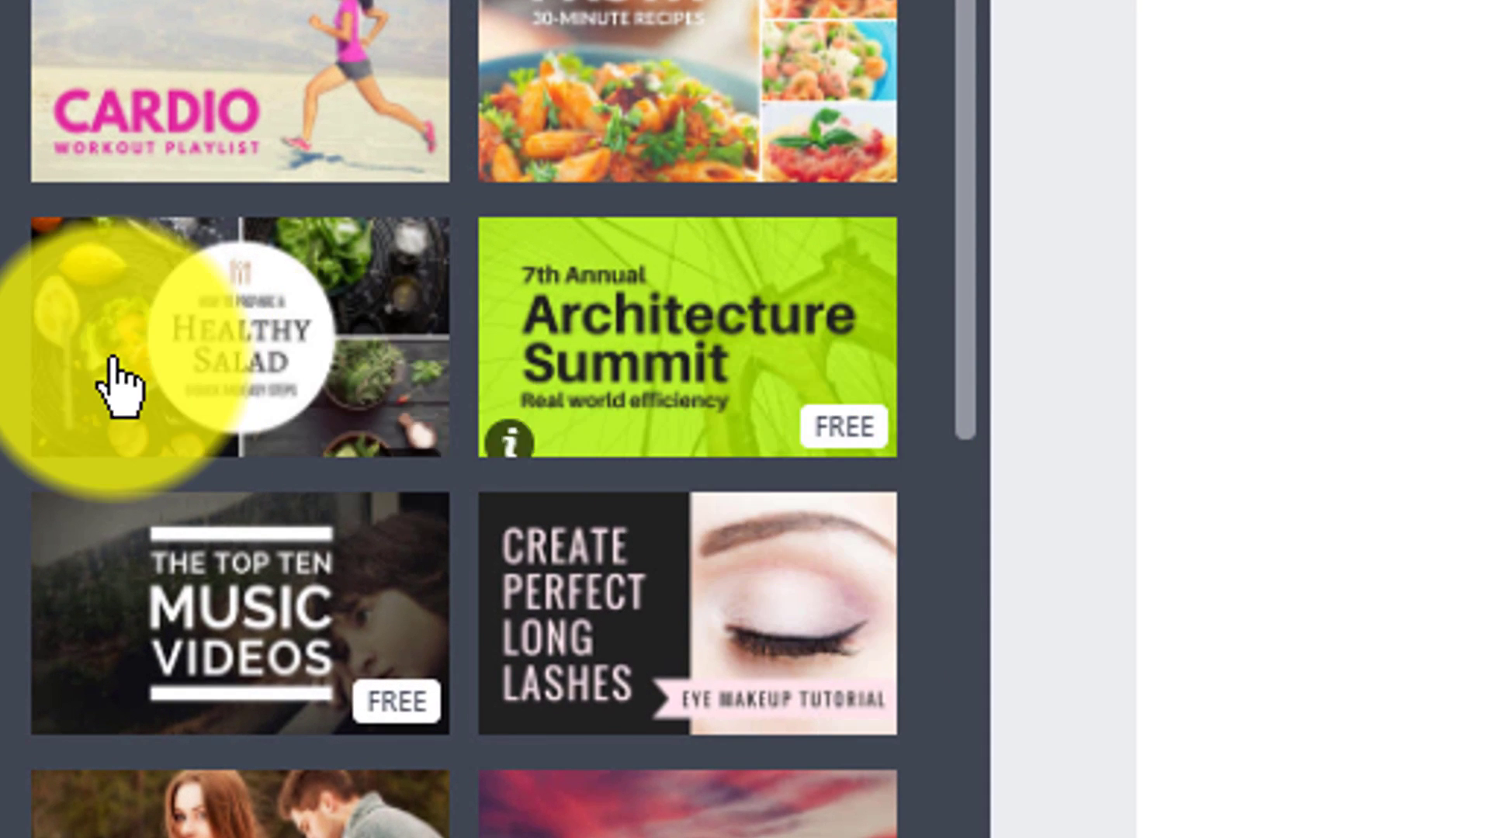
{"action": "scroll", "coordinate": [439, 582], "scroll_direction": "up", "scroll_amount": 1}
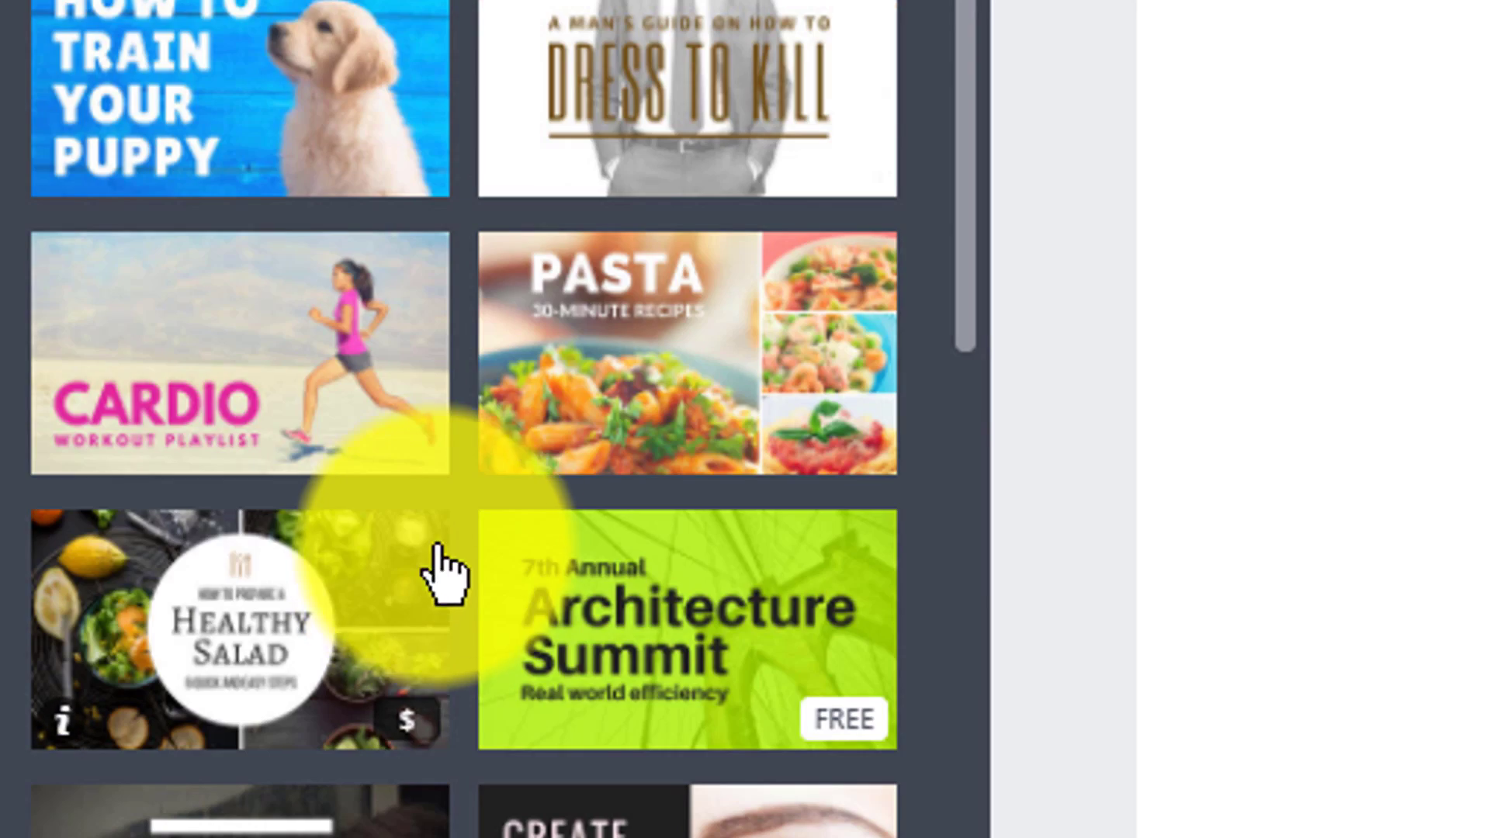
{"action": "scroll", "coordinate": [466, 749], "scroll_direction": "down", "scroll_amount": 1}
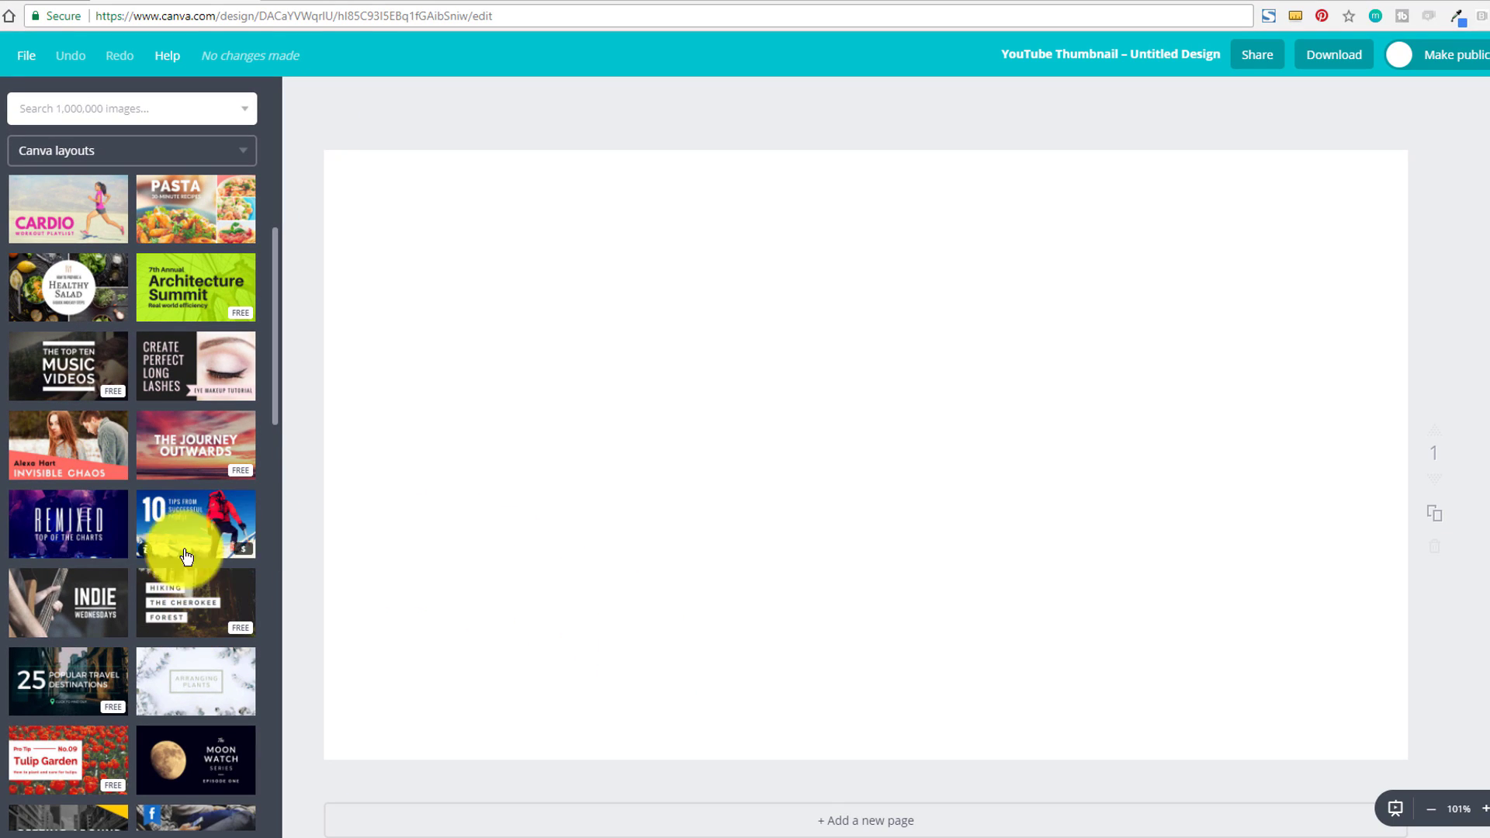
{"action": "scroll", "coordinate": [219, 517], "scroll_direction": "down", "scroll_amount": 1}
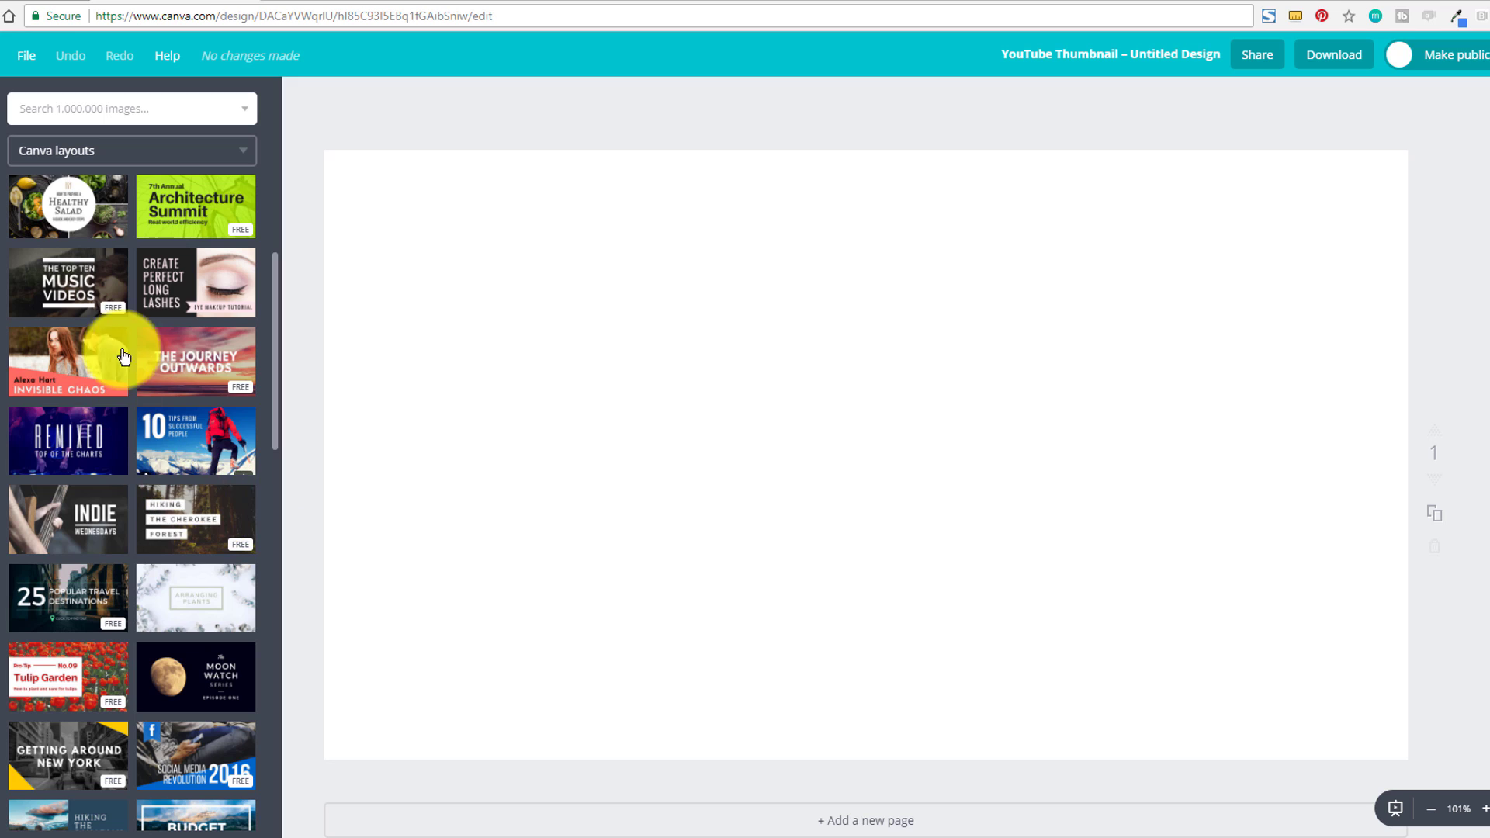
{"action": "left_click", "coordinate": [196, 362]}
Step: Replace the layout title with 'HOW TO MAKE YOUTUBE THUMBS FREE' and nudge it up slightly
{"action": "left_click", "coordinate": [972, 508]}
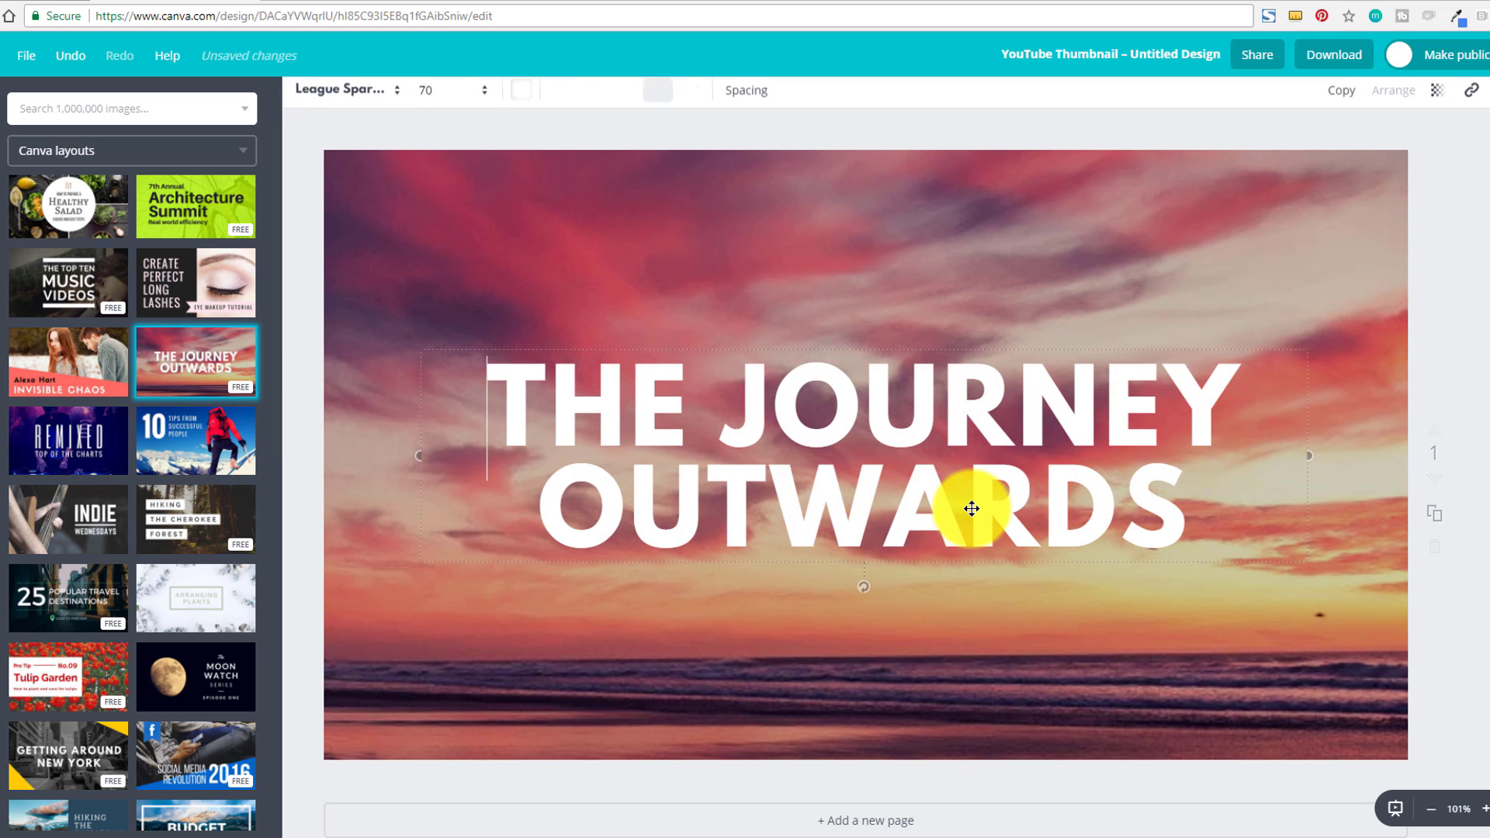
{"action": "left_click_drag", "start_coordinate": [490, 388], "coordinate": [1205, 554]}
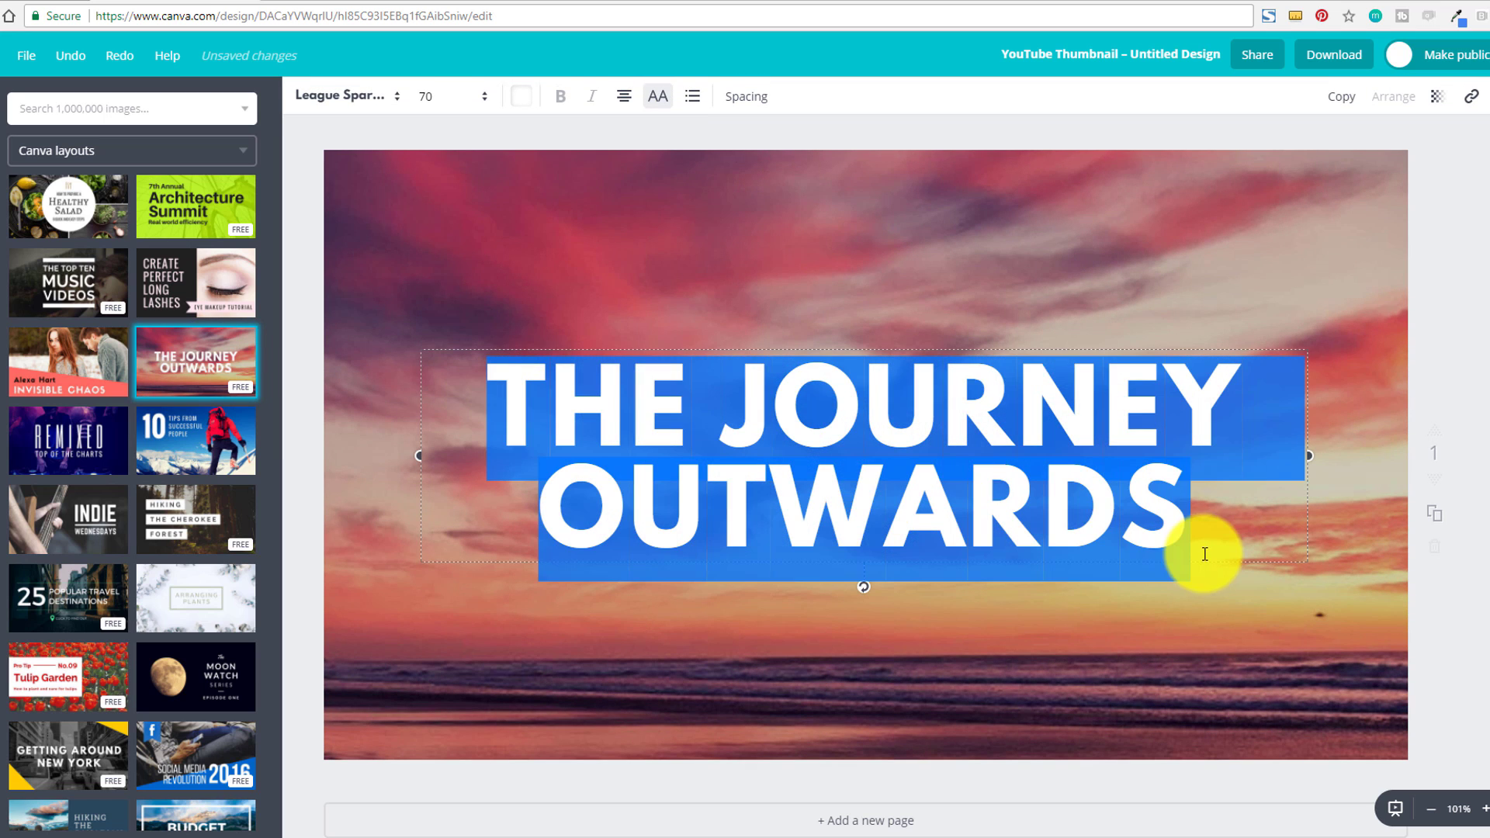
{"action": "type", "text": "OW TO"}
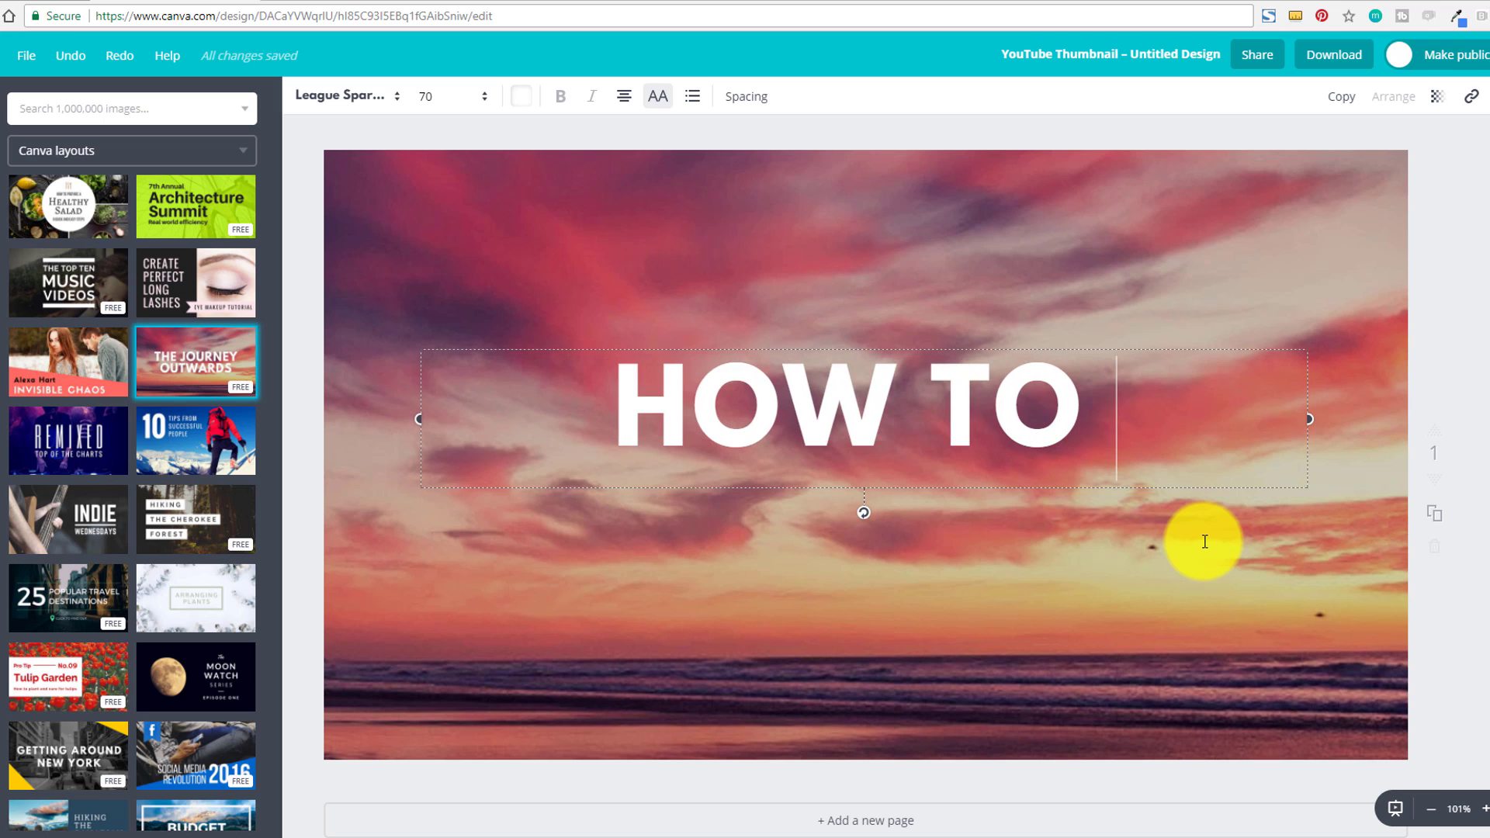
{"action": "type", "text": "MAKE YOUTUBE THUMBS FREE"}
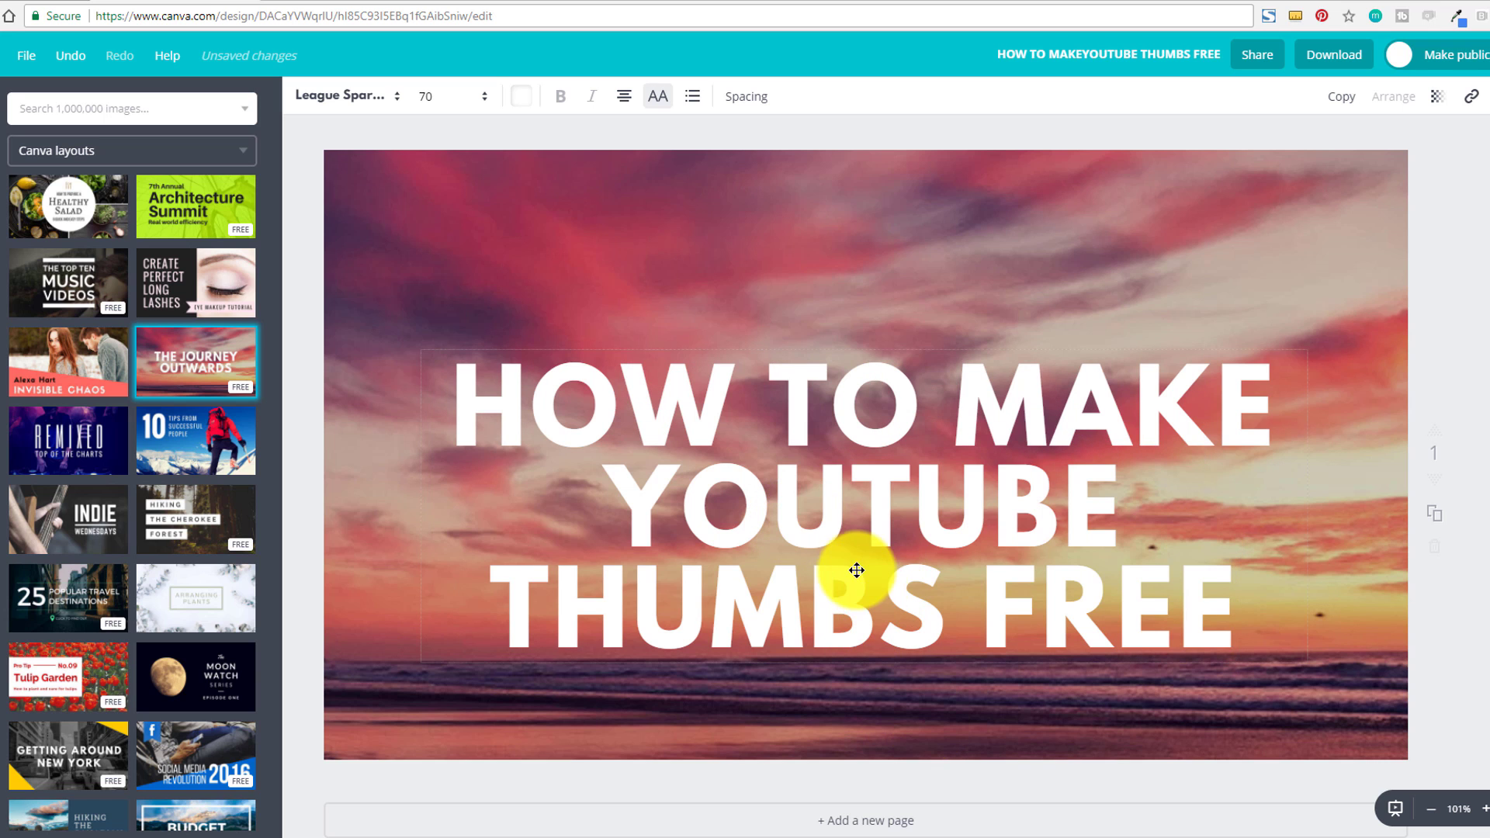
{"action": "left_click_drag", "start_coordinate": [857, 571], "coordinate": [852, 525]}
{"action": "left_click", "coordinate": [703, 162]}
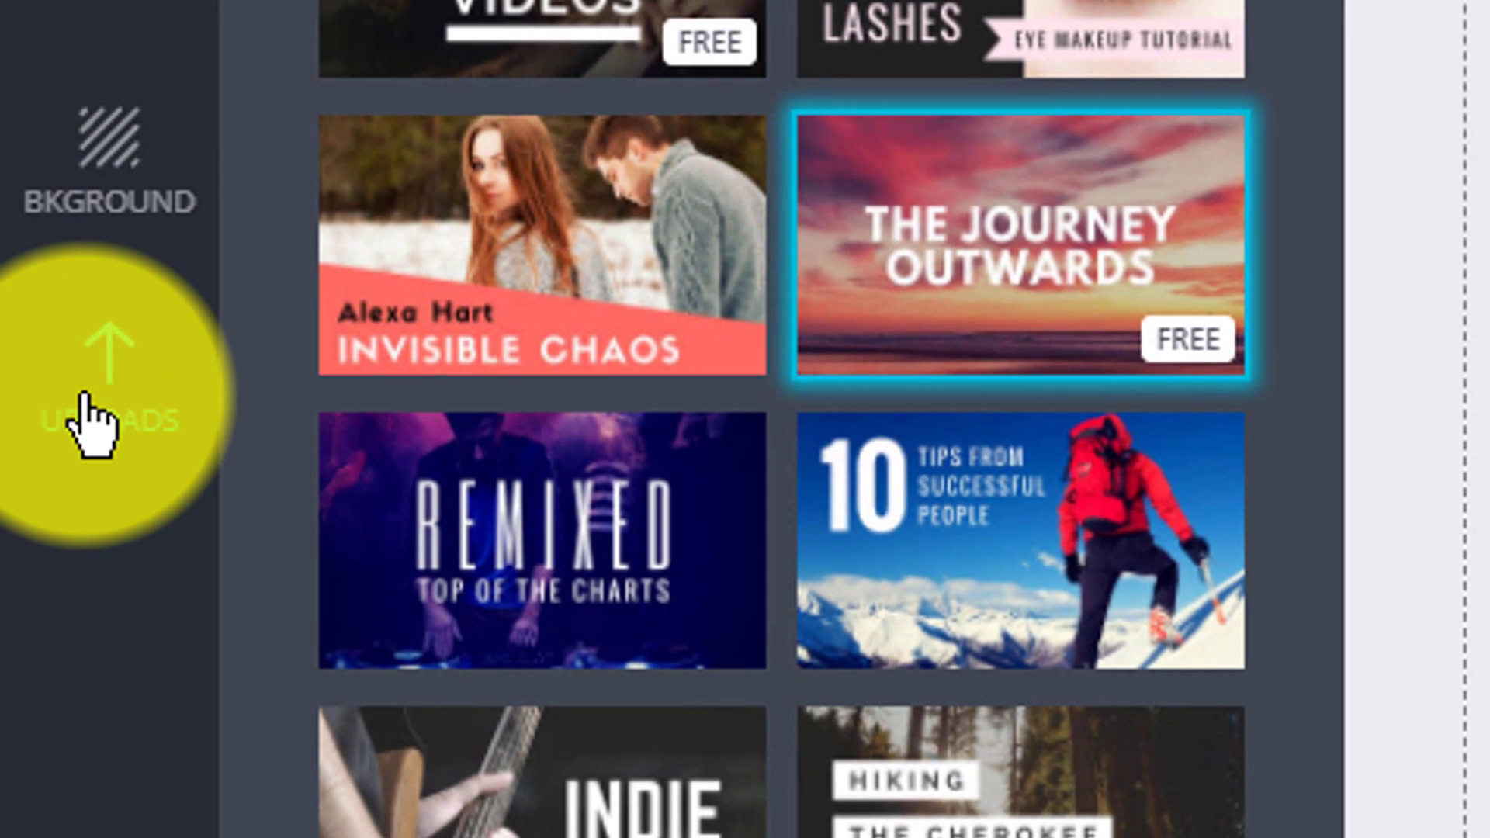
Step: Upload the man-in-bed photo from the computer and use it to replace the sunset background
{"action": "left_click", "coordinate": [23, 425]}
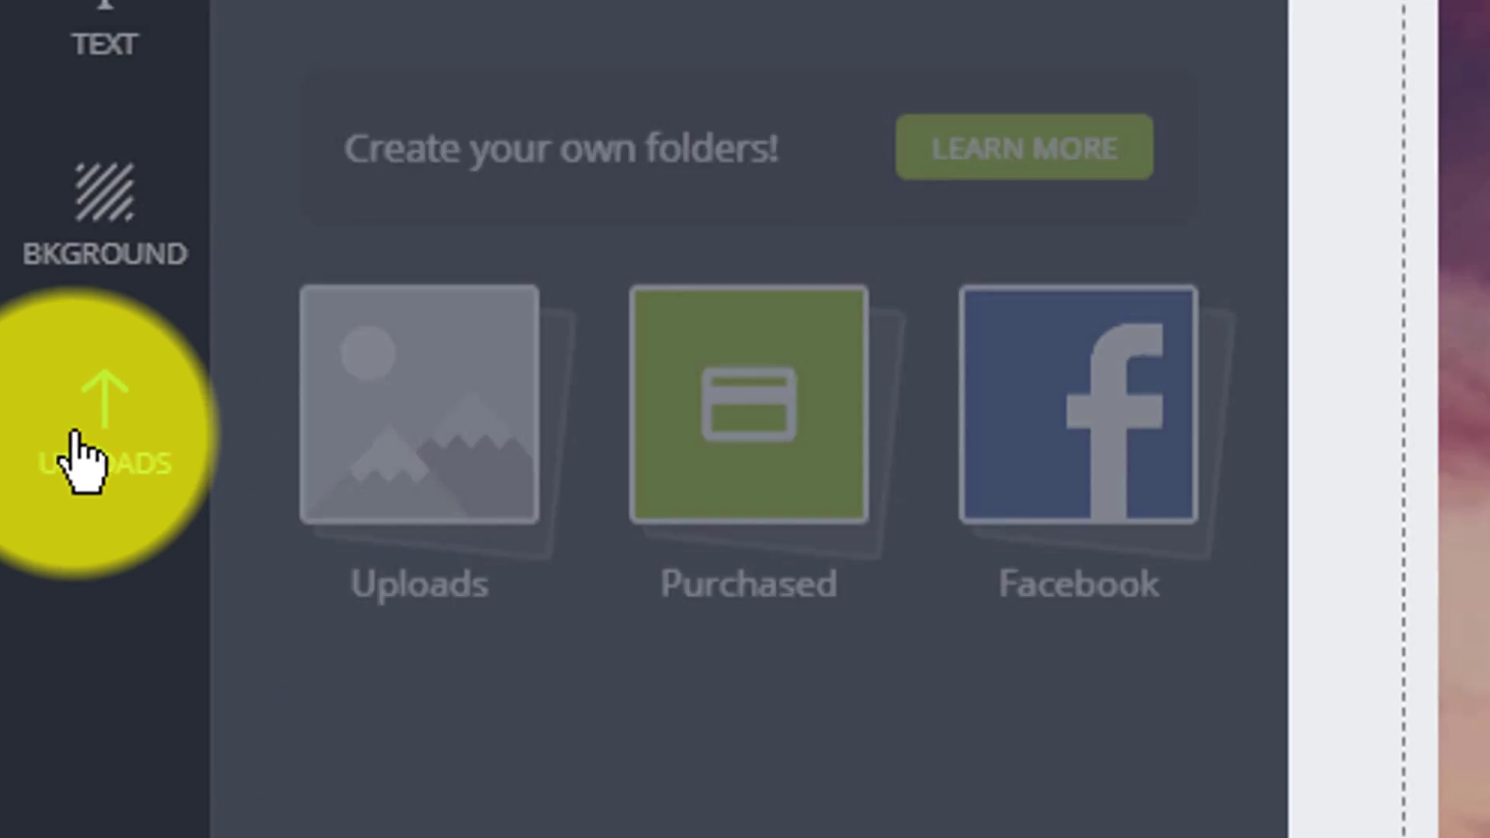
{"action": "left_click", "coordinate": [365, 450]}
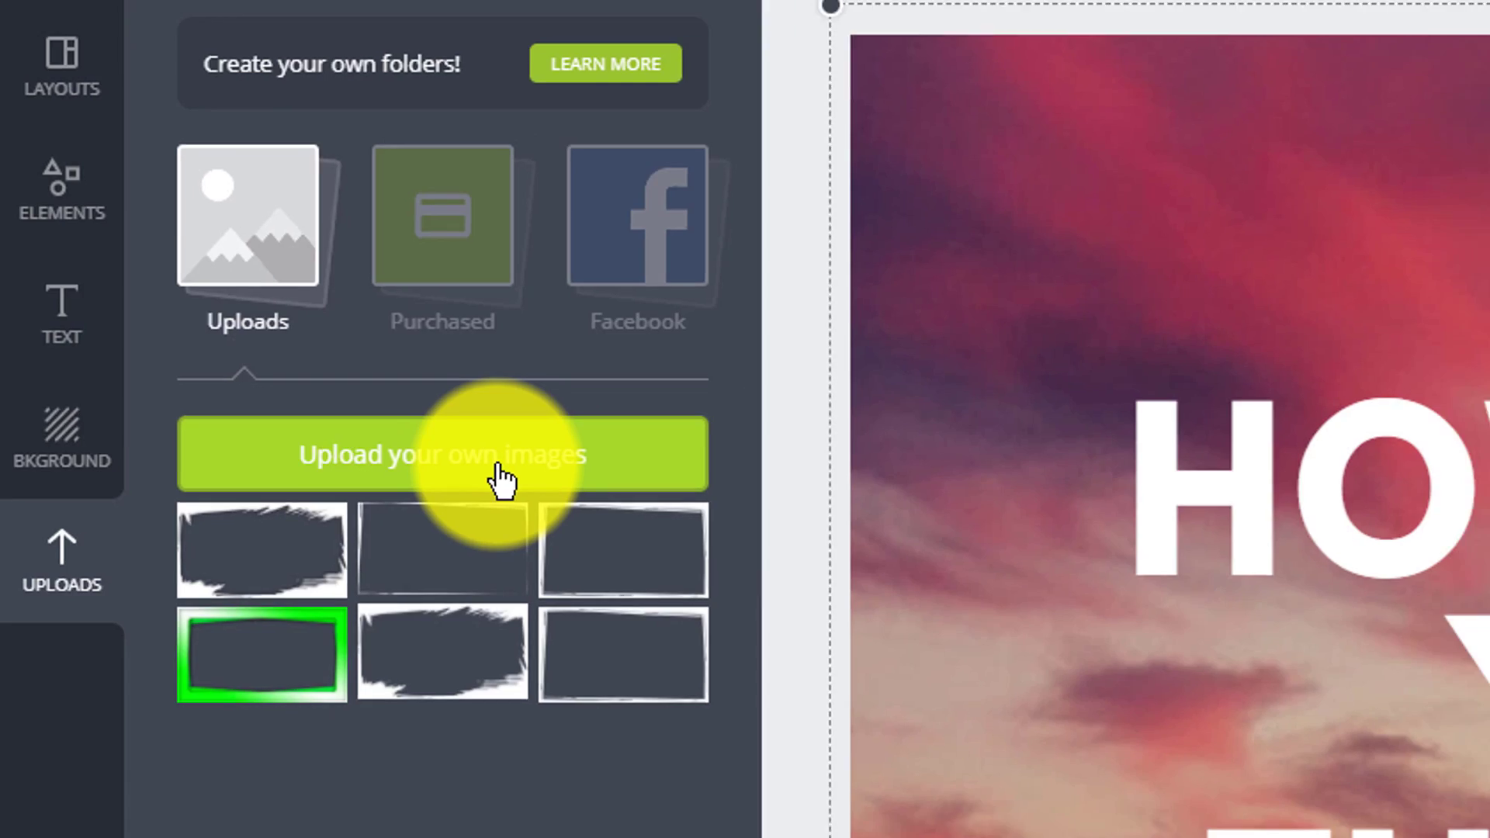
{"action": "left_click", "coordinate": [547, 497]}
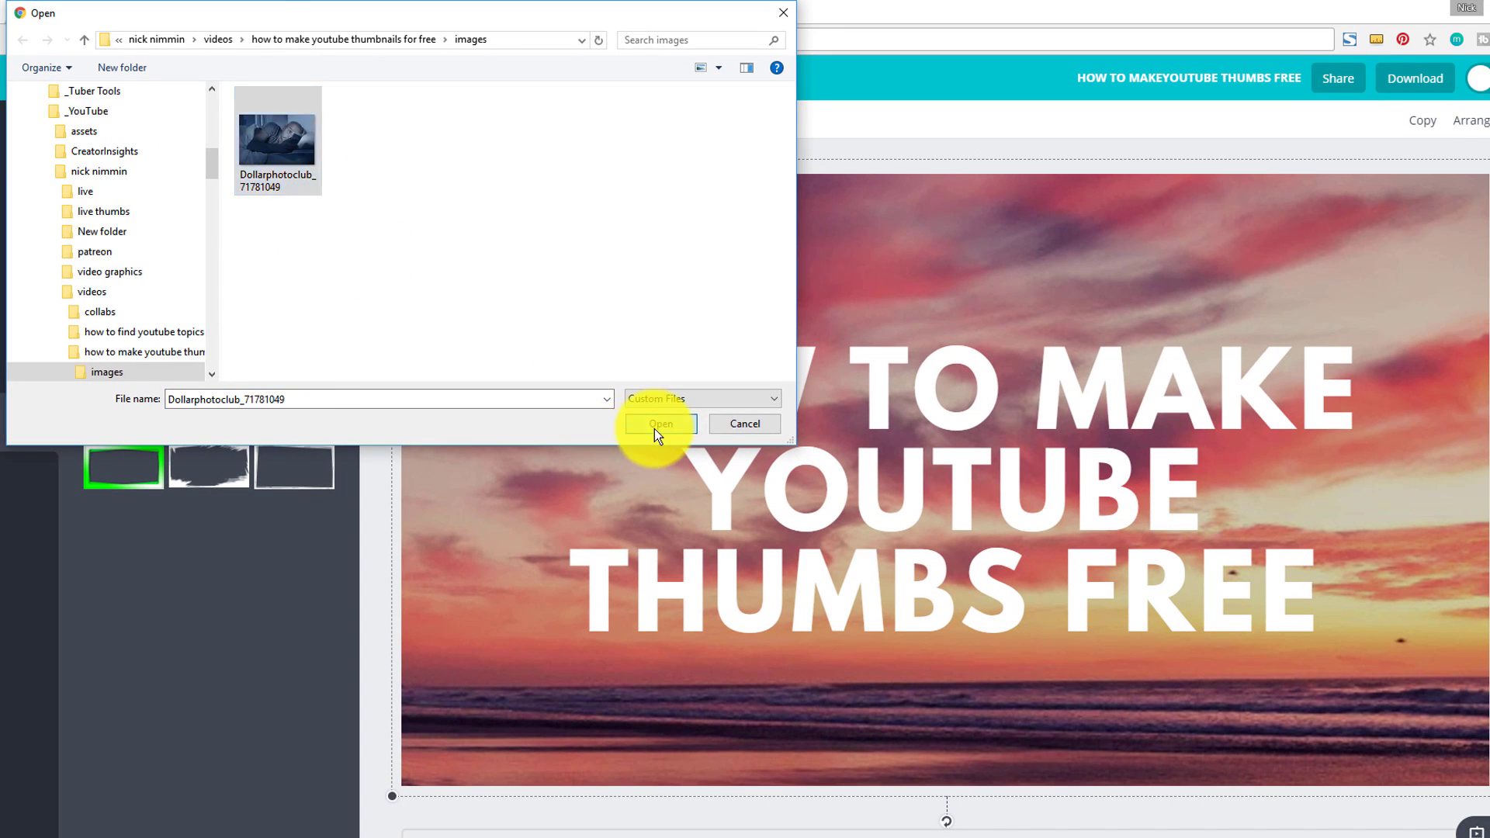
{"action": "left_click", "coordinate": [656, 429]}
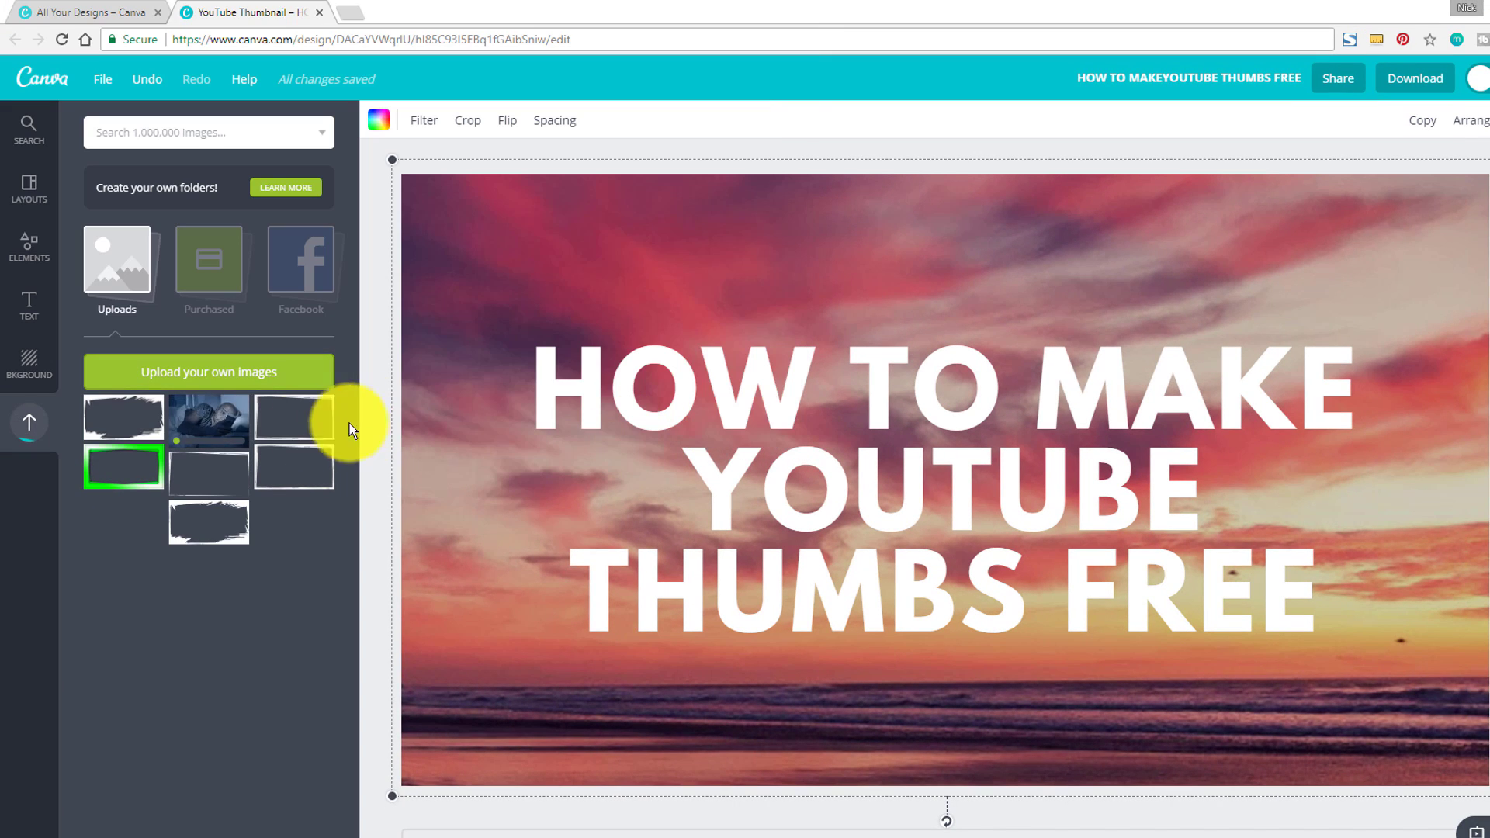
{"action": "left_click", "coordinate": [186, 411]}
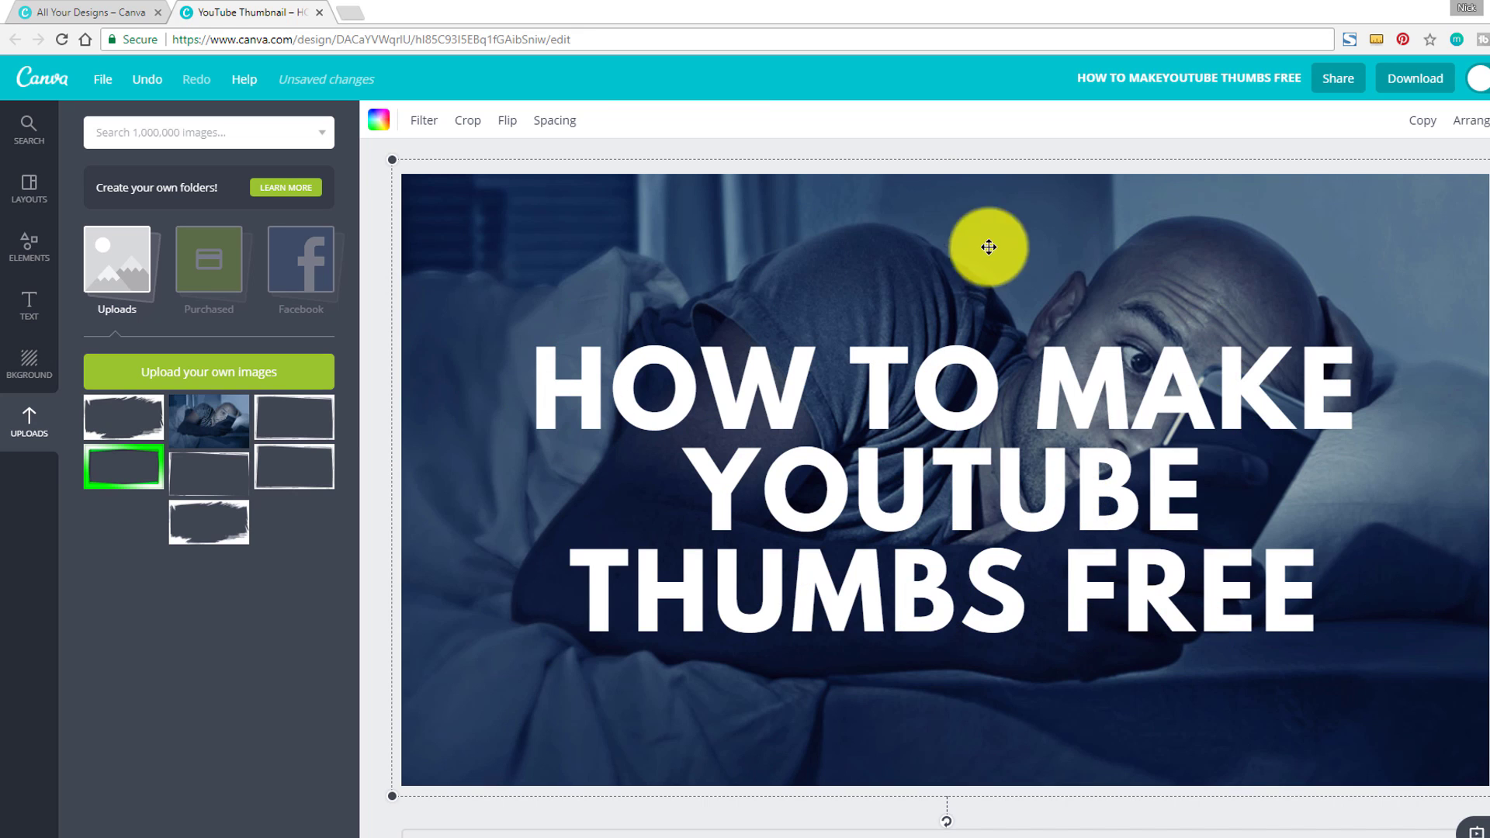
{"action": "left_click", "coordinate": [1241, 424]}
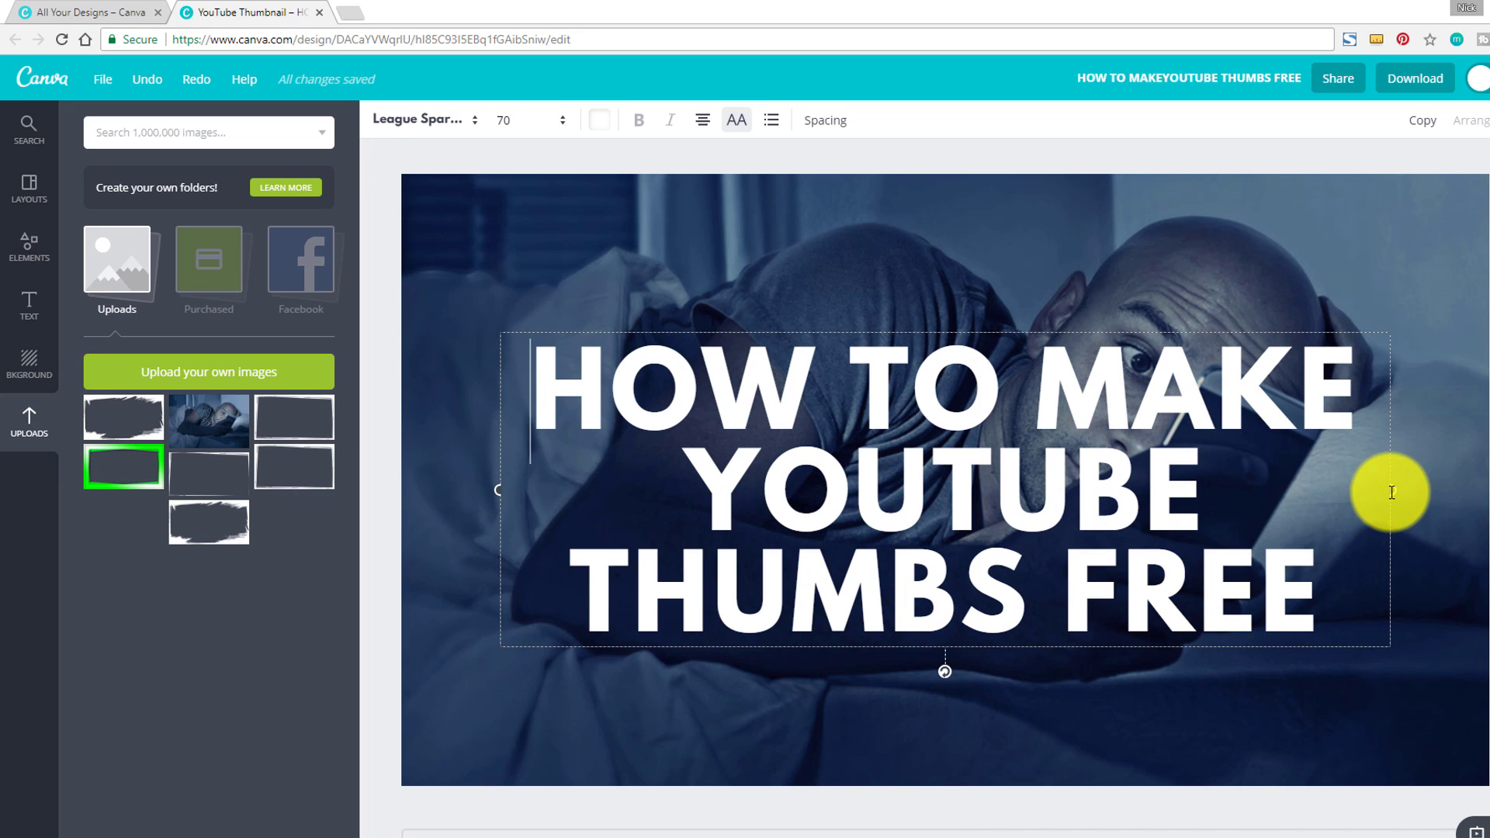
Step: Resize the headline box so the title wraps into five lines on the left
{"action": "left_click_drag", "start_coordinate": [1395, 491], "coordinate": [1206, 492]}
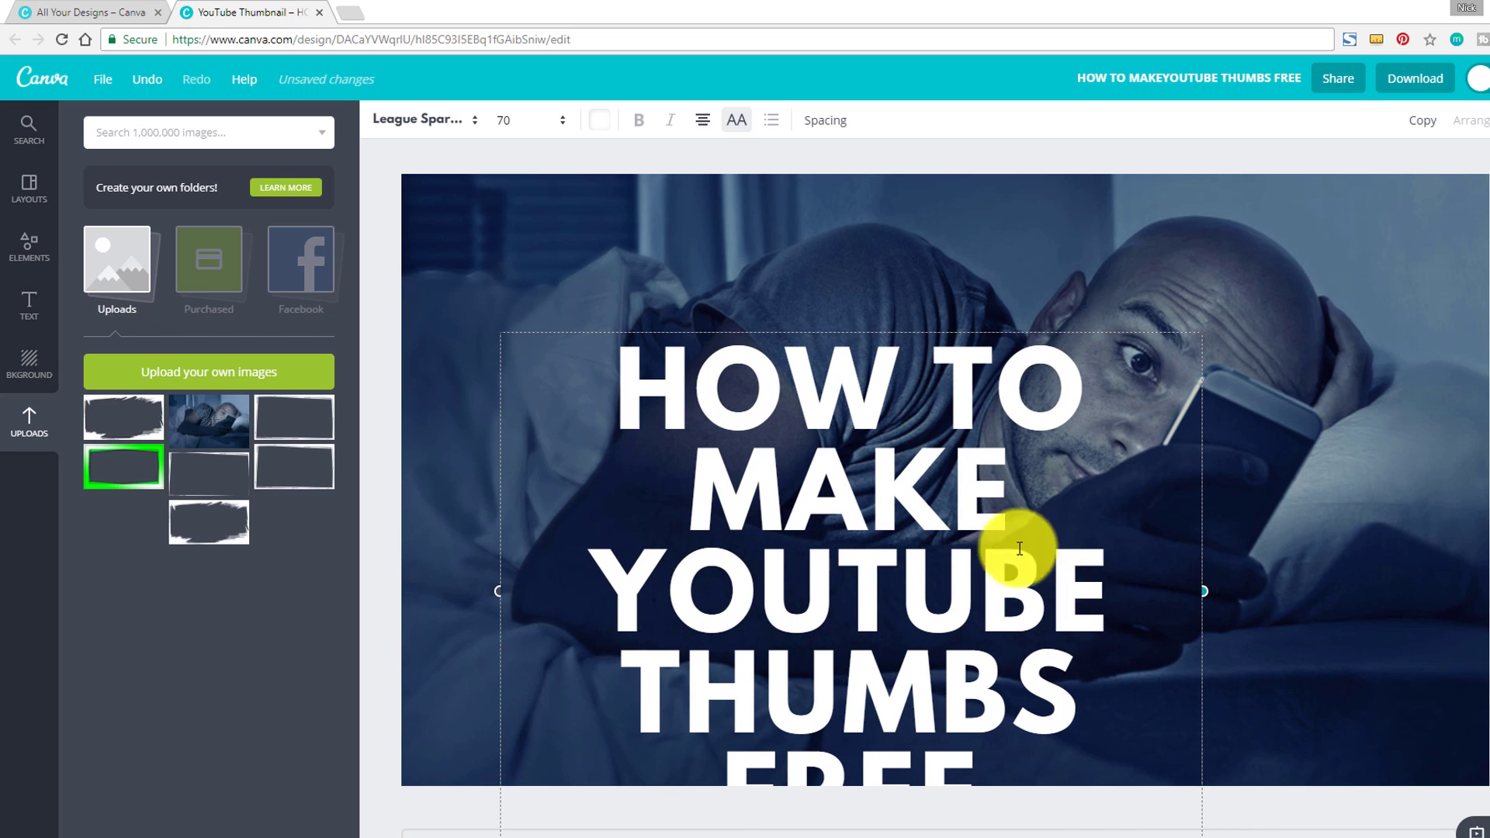
{"action": "key", "text": "ctrl+z"}
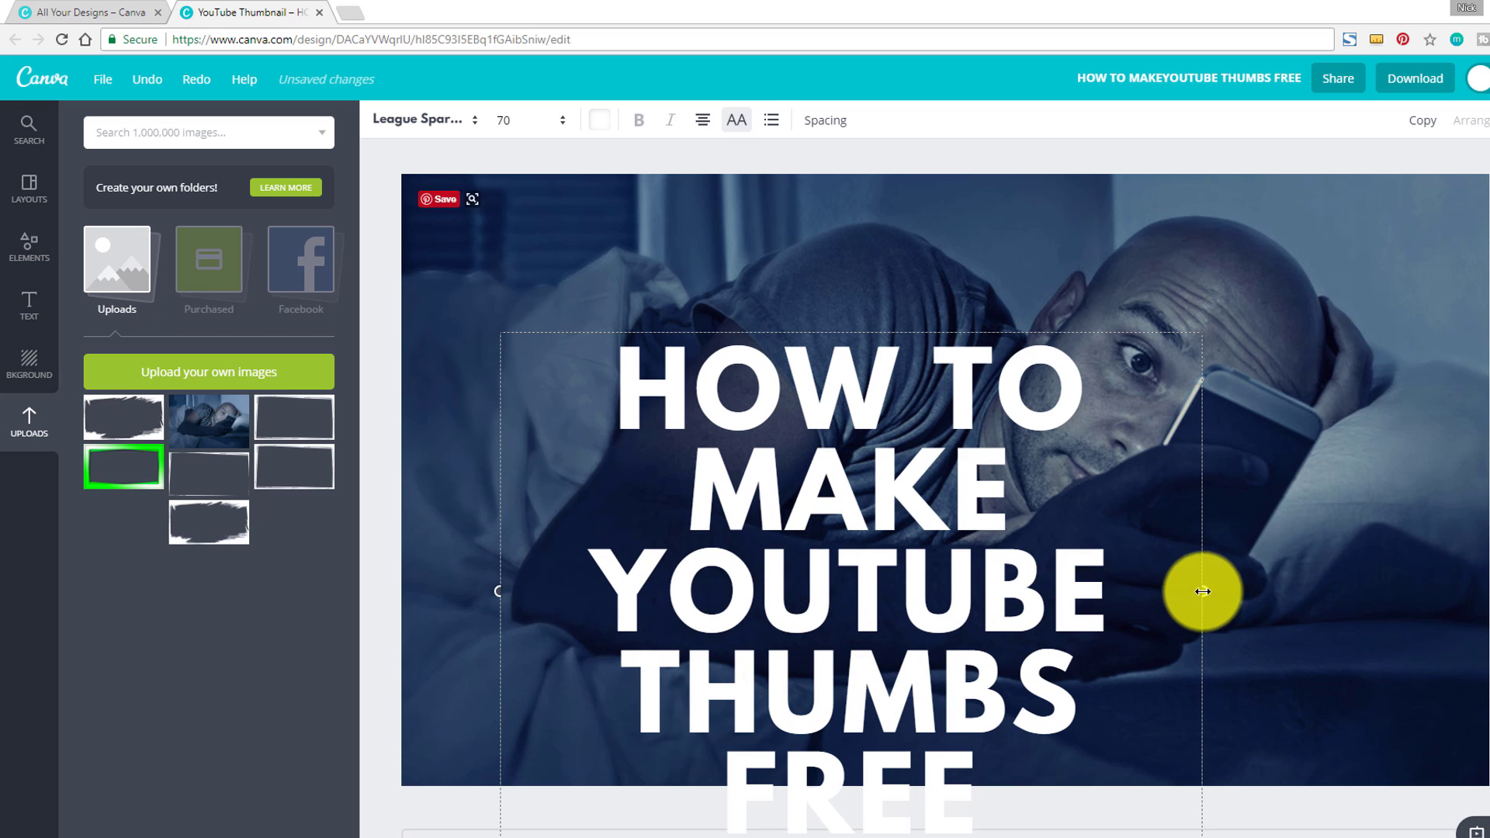
{"action": "left_click_drag", "start_coordinate": [1207, 593], "coordinate": [1442, 585]}
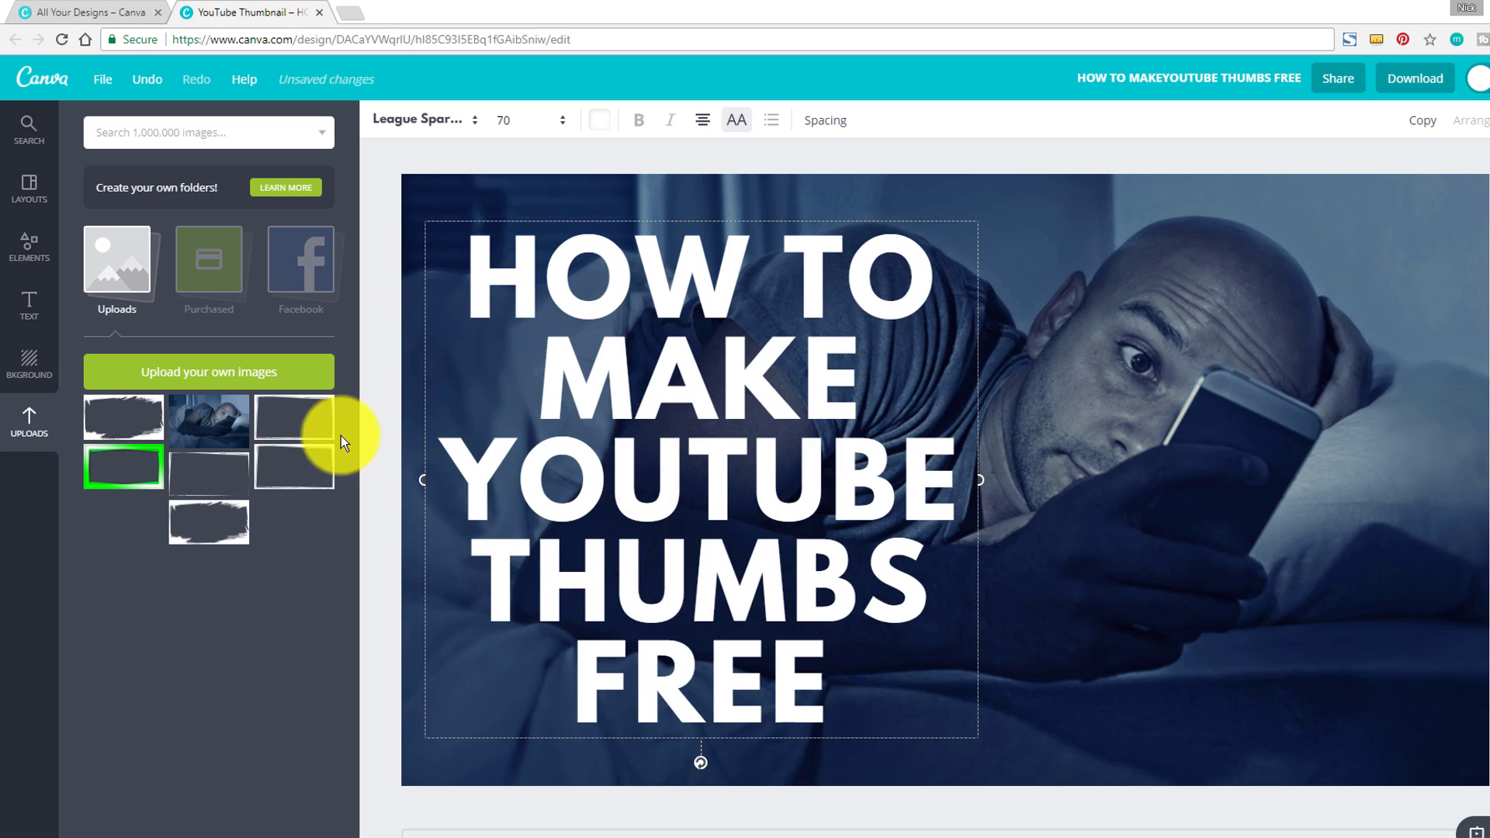
{"action": "left_click", "coordinate": [384, 736]}
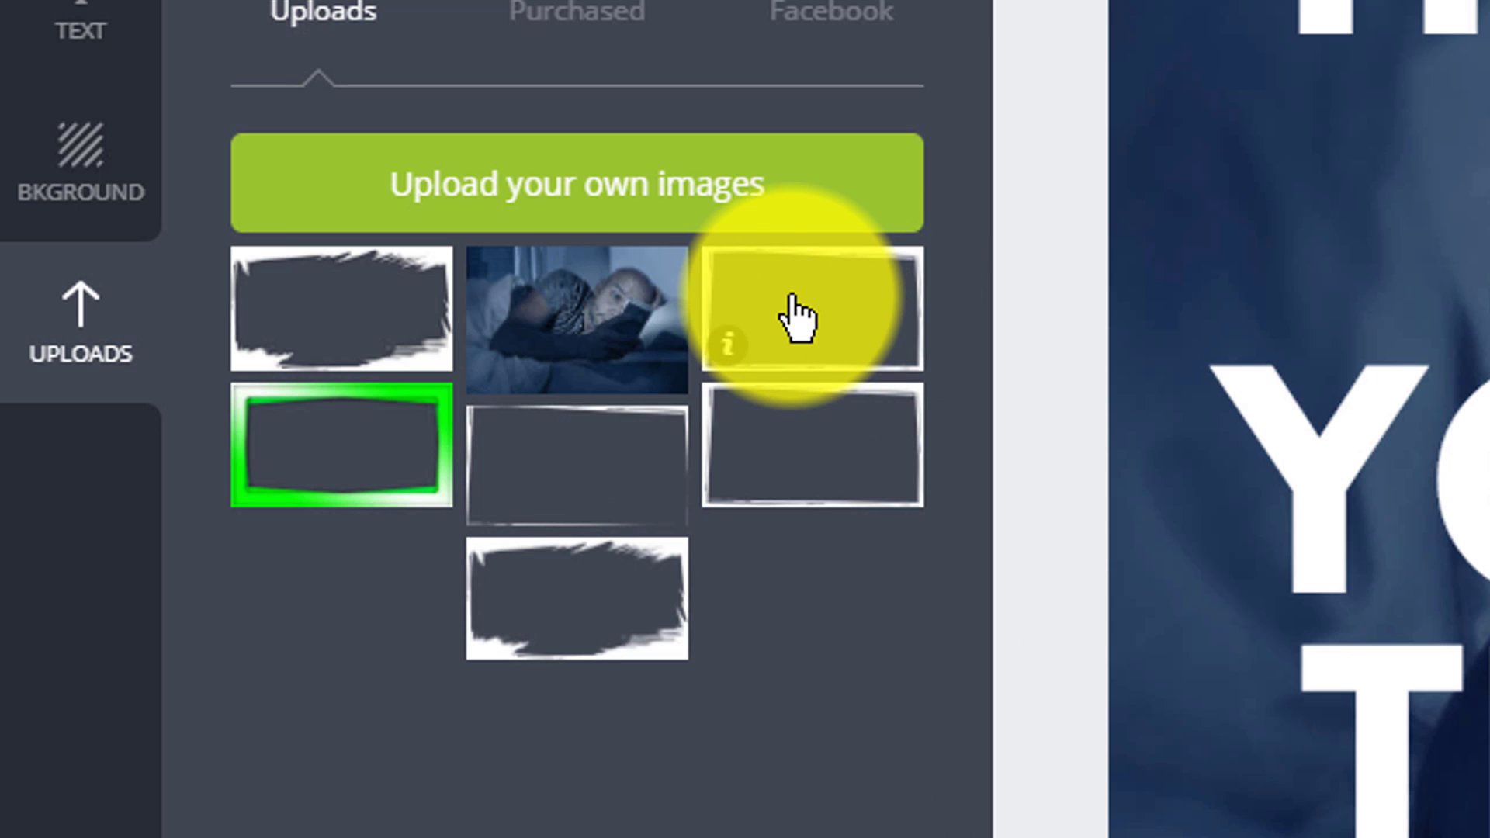
Step: Drag the white brush-stroke frame from Uploads onto the design and stretch it to the thumbnail's edges
{"action": "left_click_drag", "start_coordinate": [797, 315], "coordinate": [1489, 74]}
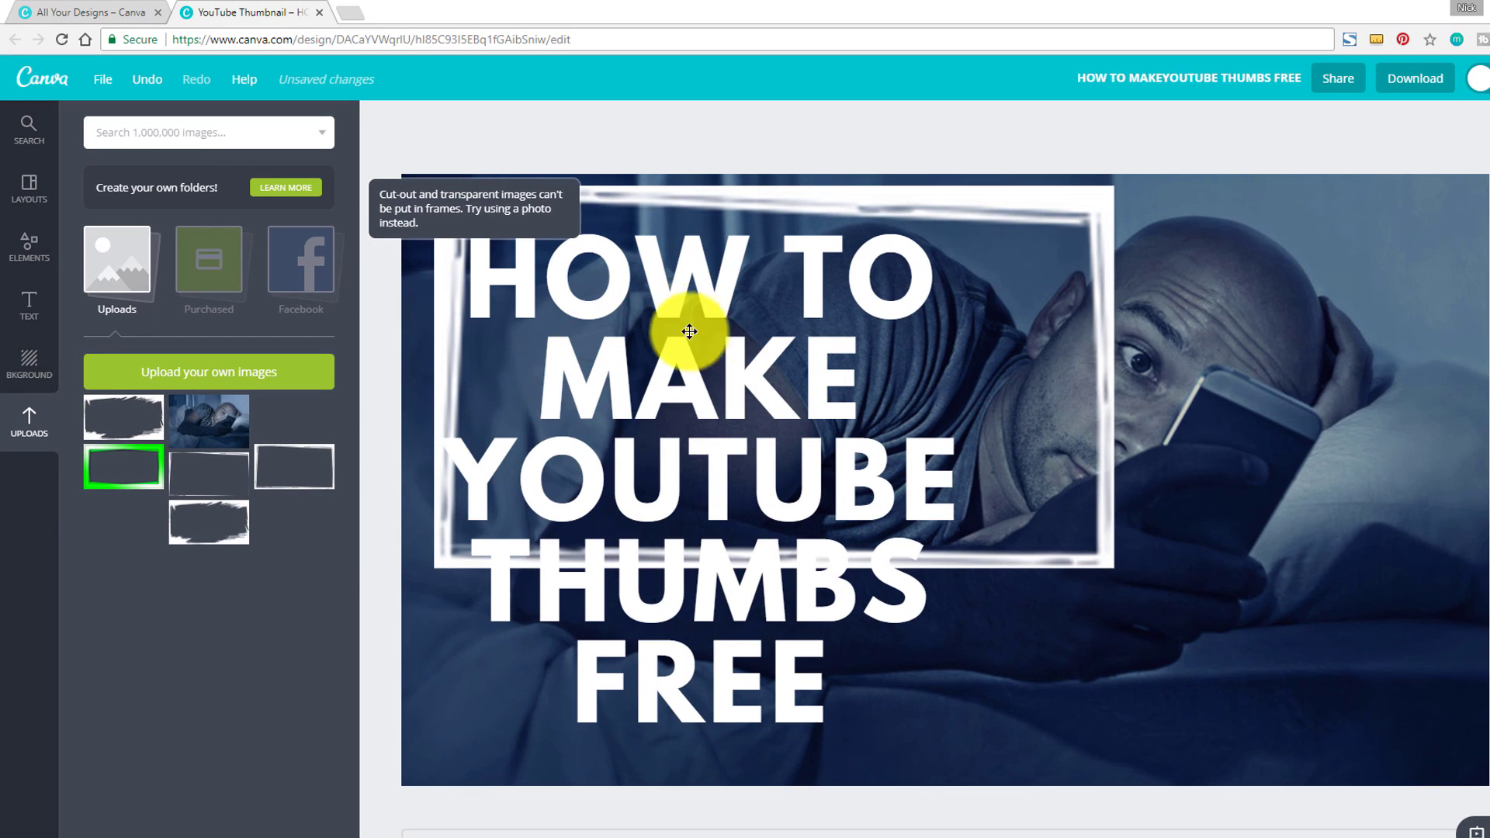
{"action": "left_click_drag", "start_coordinate": [689, 332], "coordinate": [677, 325]}
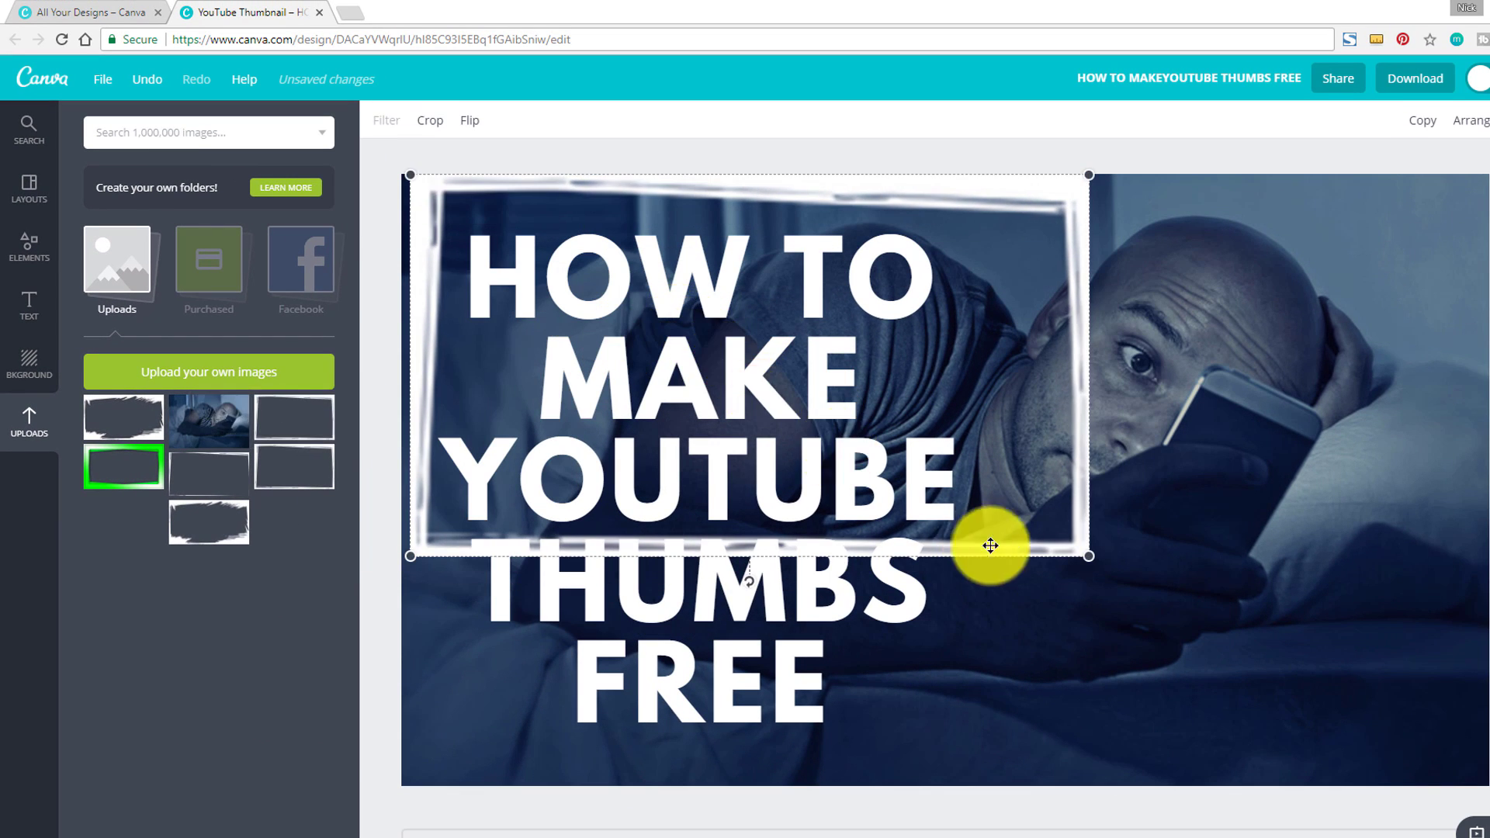
{"action": "left_click_drag", "start_coordinate": [1093, 560], "coordinate": [1177, 606]}
{"action": "left_click_drag", "start_coordinate": [1246, 660], "coordinate": [1485, 778]}
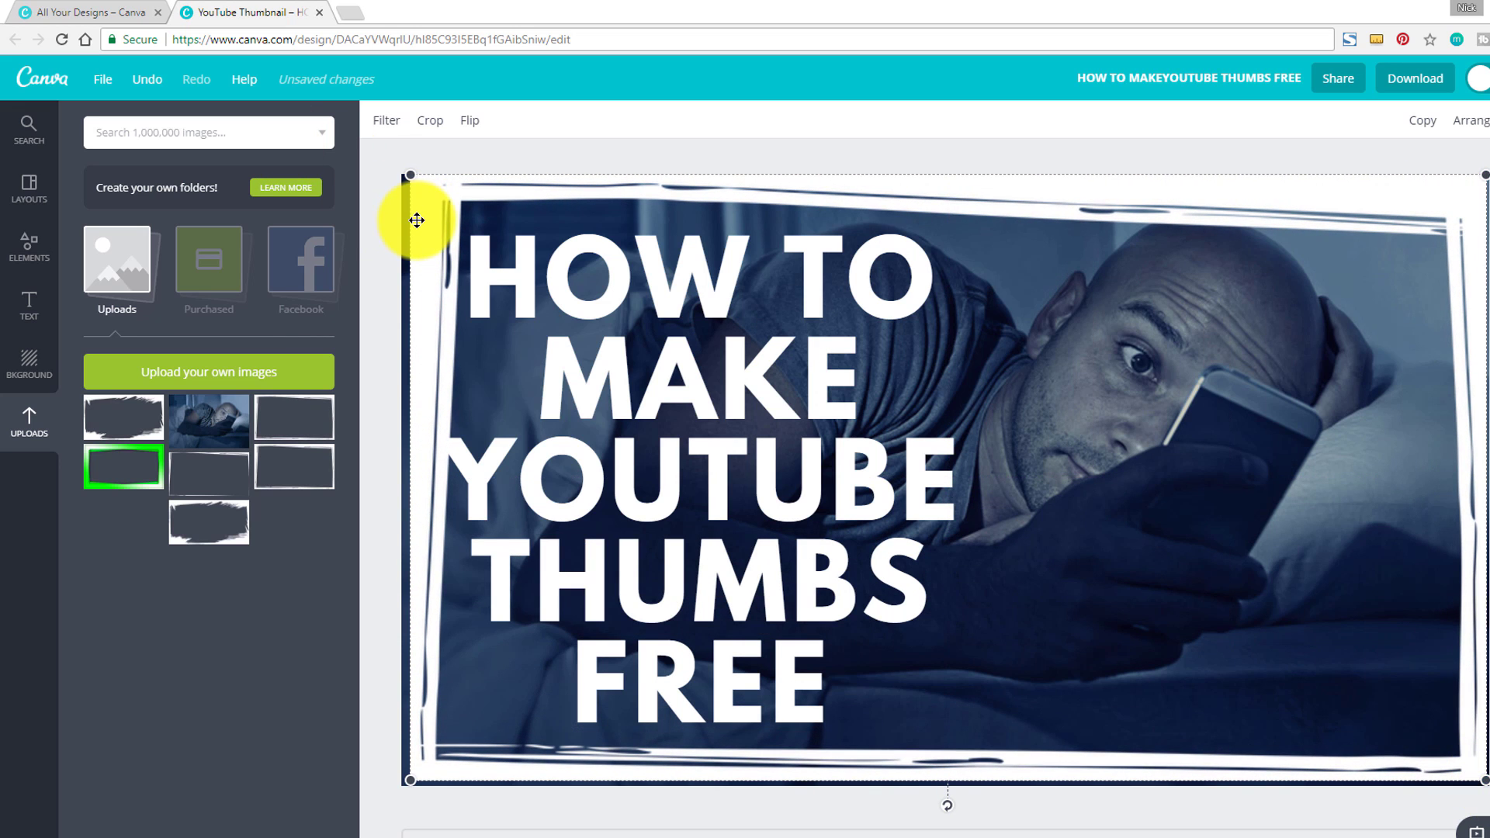
{"action": "left_click_drag", "start_coordinate": [417, 220], "coordinate": [406, 221]}
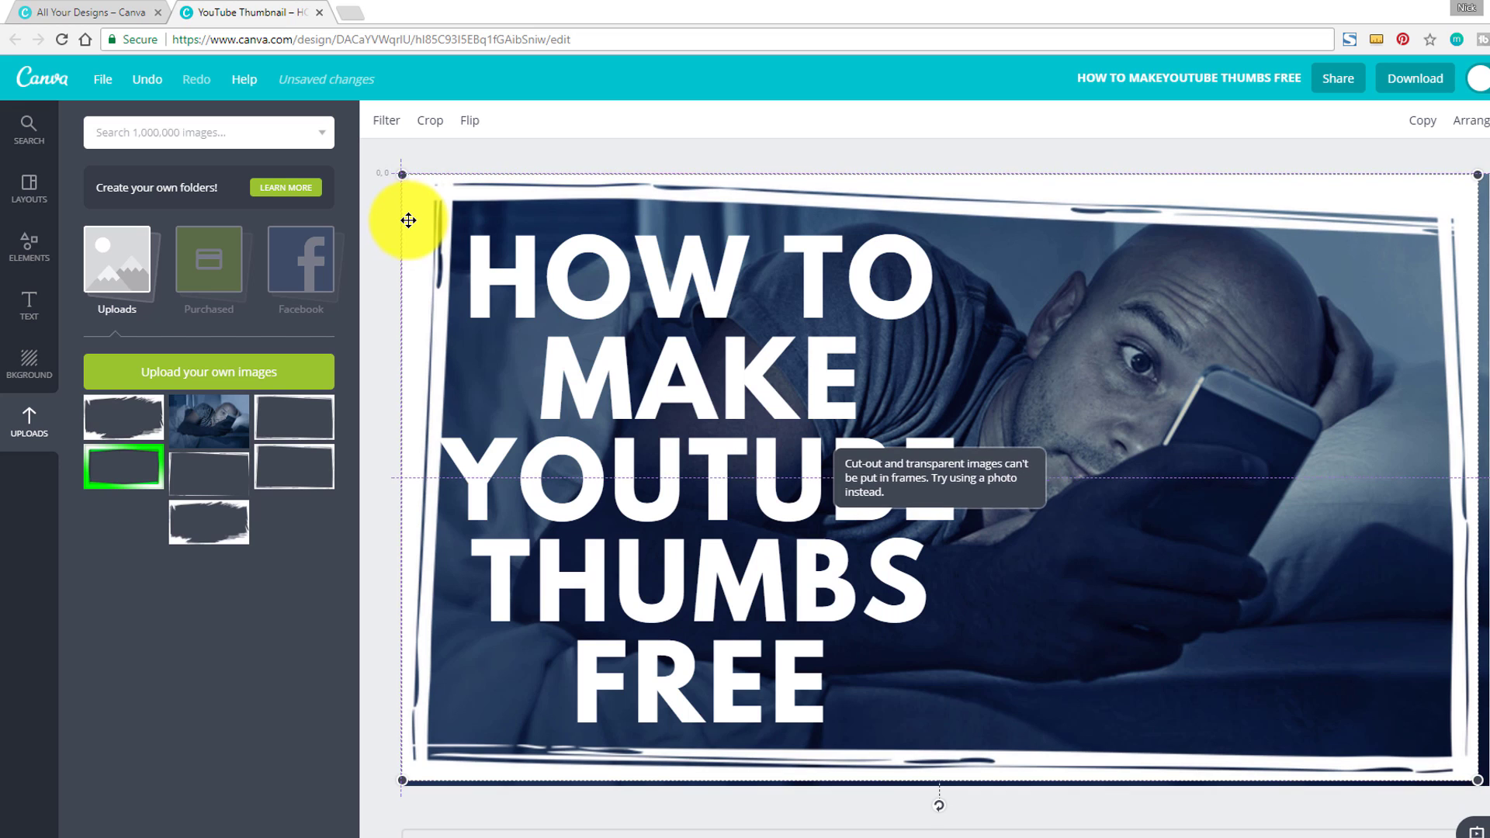
{"action": "left_click_drag", "start_coordinate": [1478, 781], "coordinate": [1485, 782]}
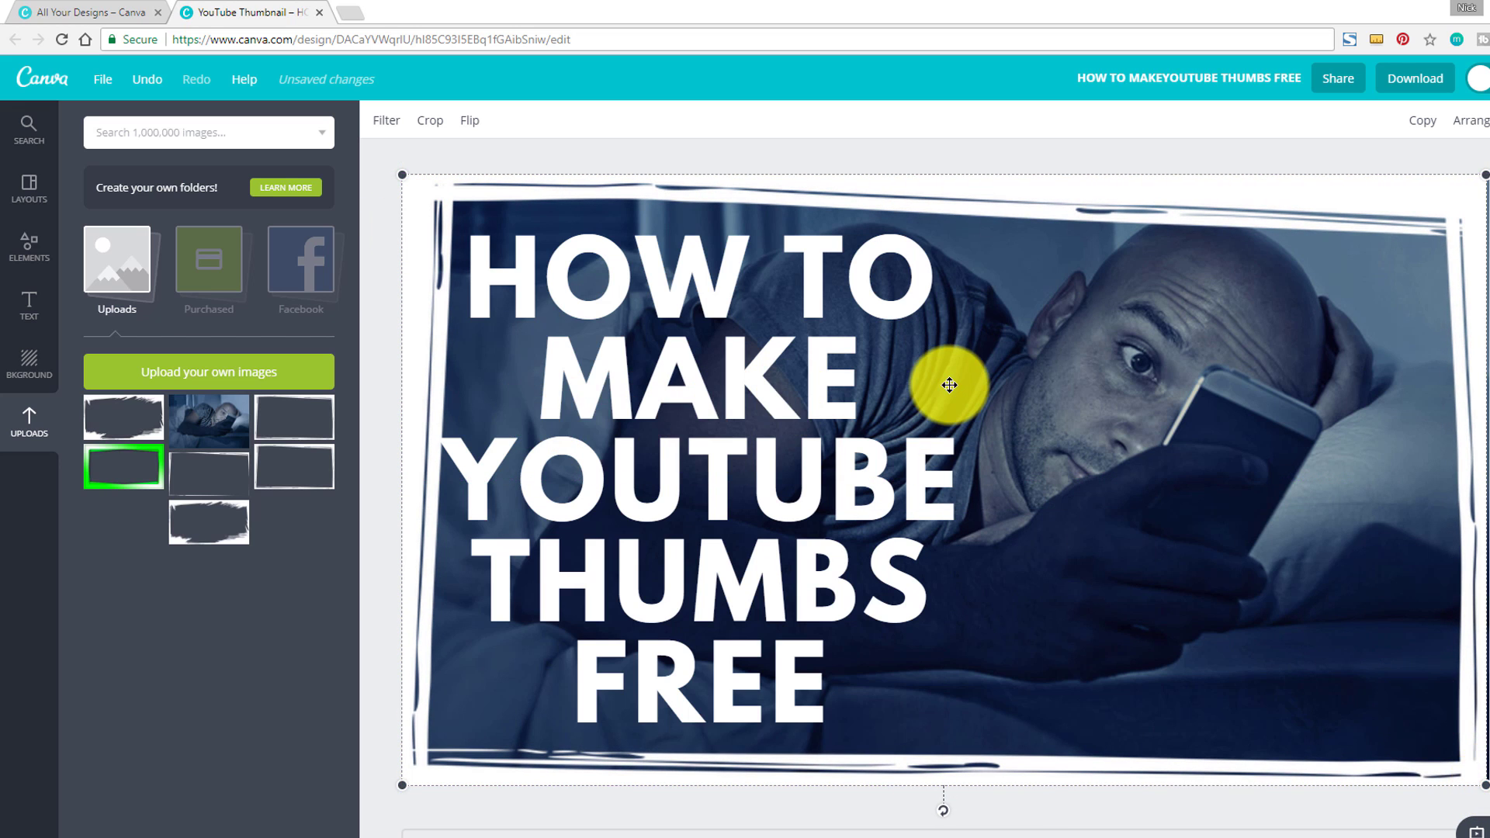